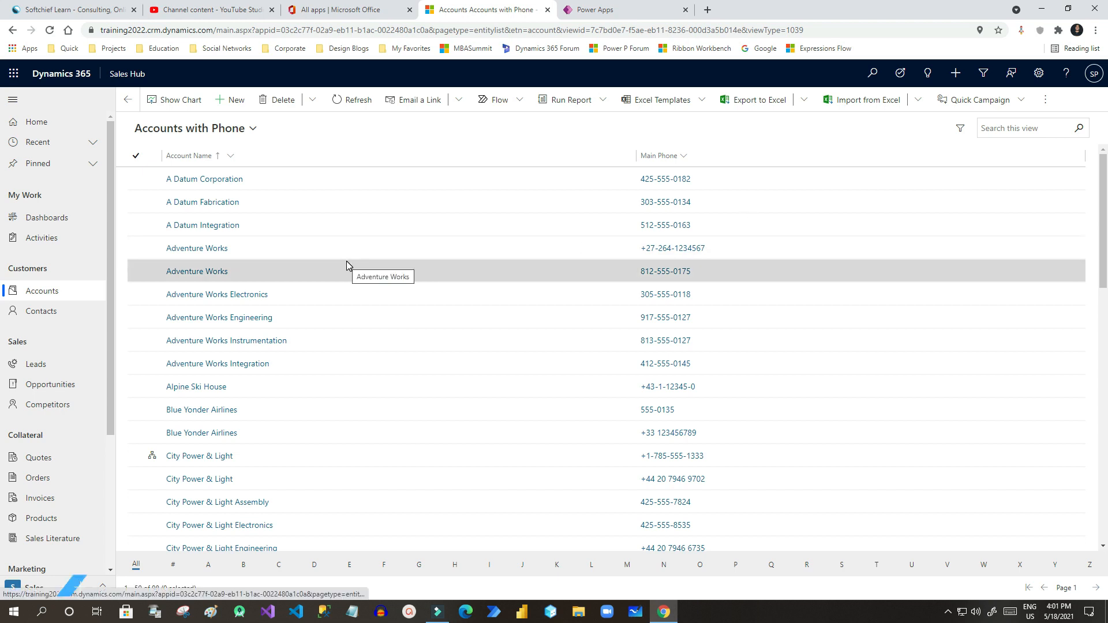
Step: Glance at the flow in Power Apps, and return to the accounts list in Dynamics 365 to look through its available views
{"action": "left_click", "coordinate": [595, 12]}
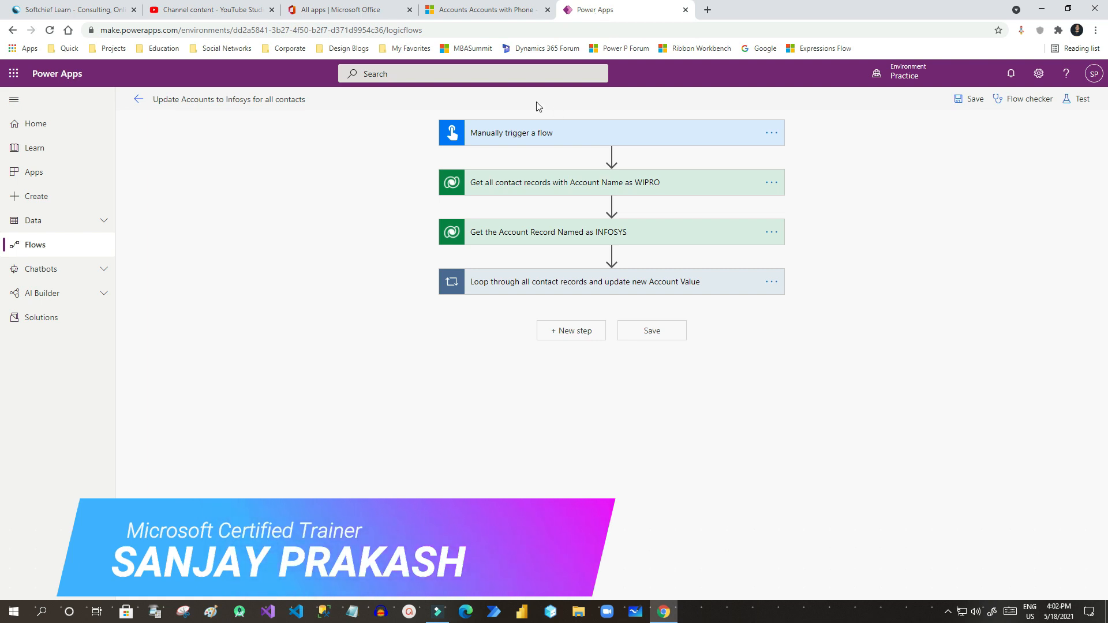
{"action": "left_click", "coordinate": [469, 10]}
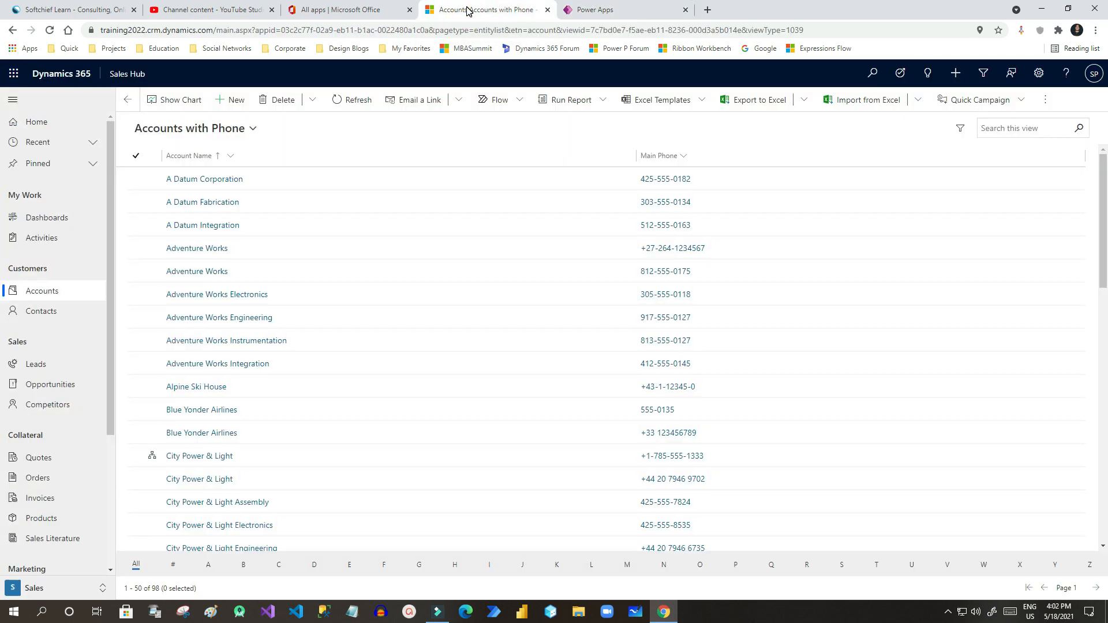
{"action": "left_click", "coordinate": [53, 292]}
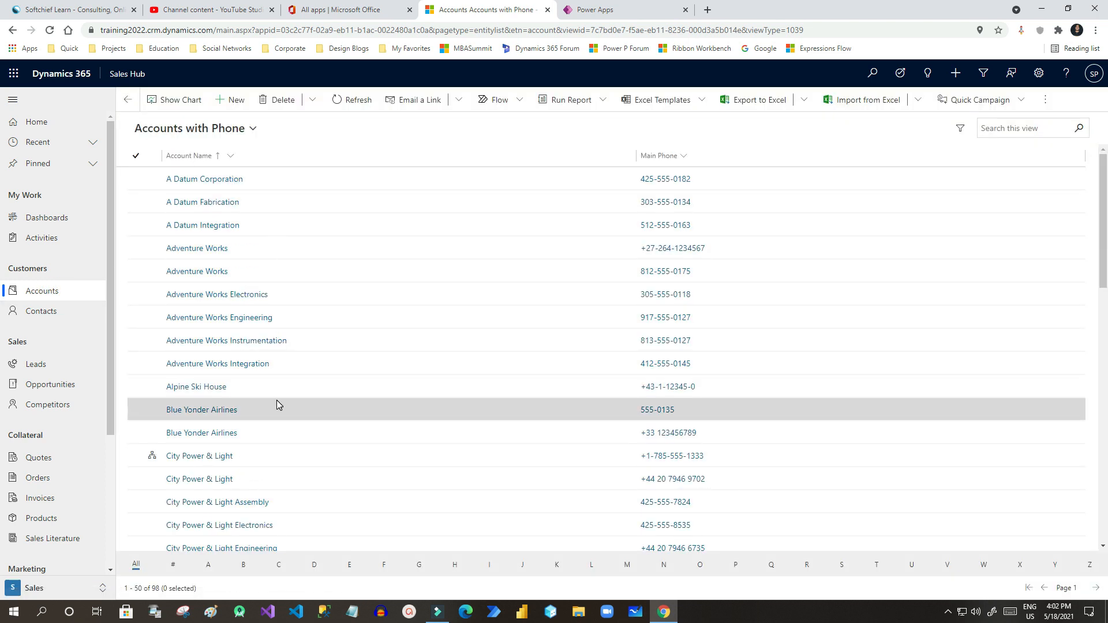
{"action": "left_click", "coordinate": [41, 296]}
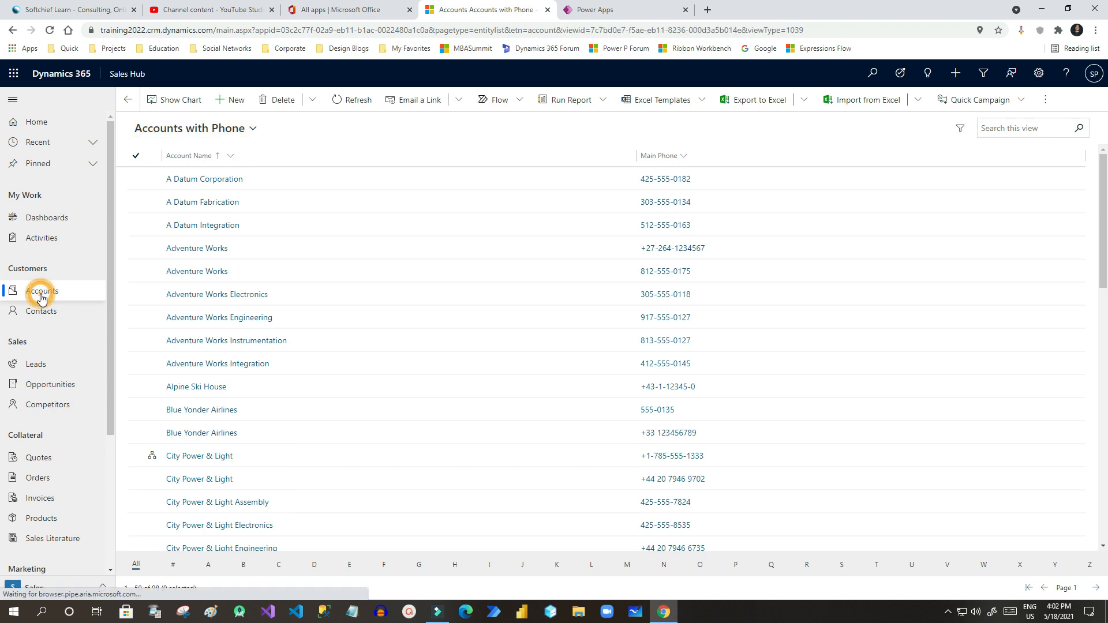
{"action": "left_click", "coordinate": [196, 128]}
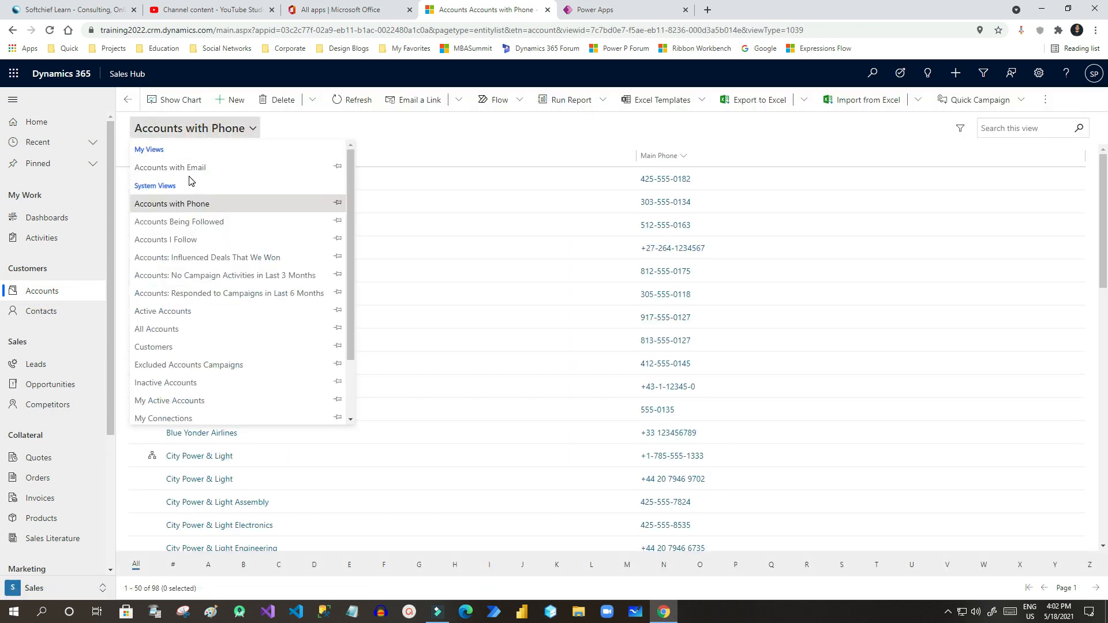
{"action": "left_click", "coordinate": [388, 138]}
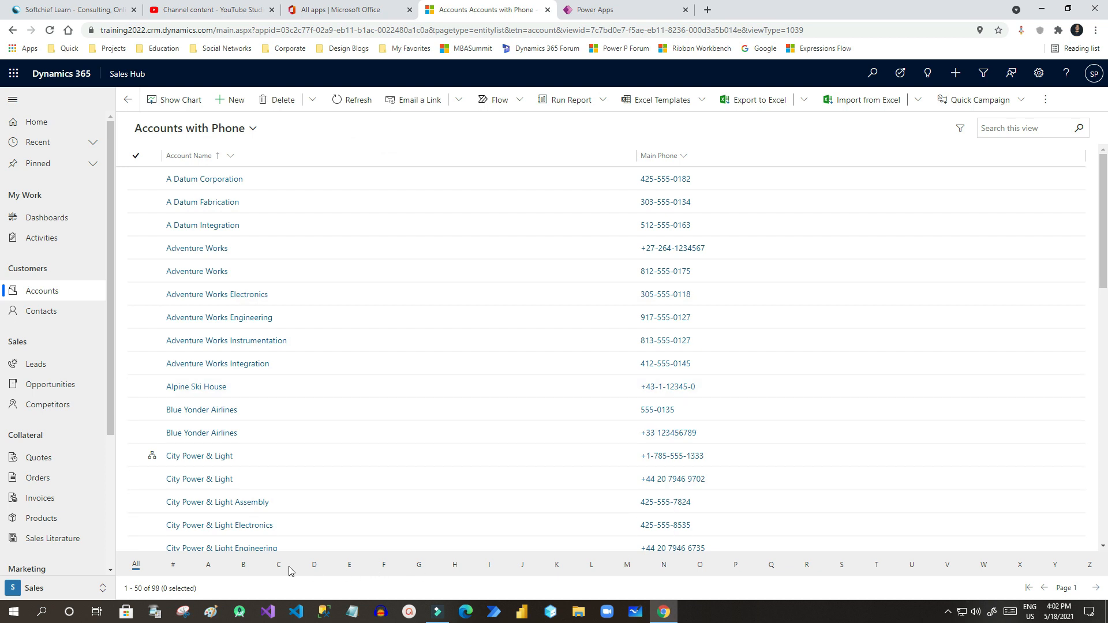
Step: Filter the accounts list by initial letter, I and W, to locate the Infosys and WIPRO accounts
{"action": "left_click", "coordinate": [489, 565]}
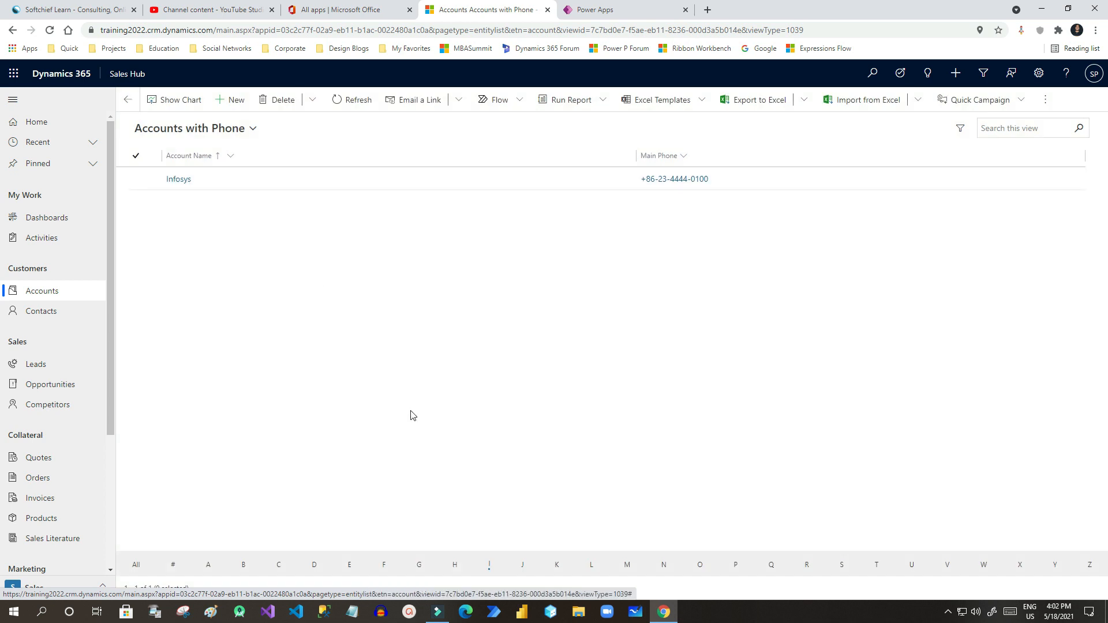
{"action": "left_click", "coordinate": [984, 565]}
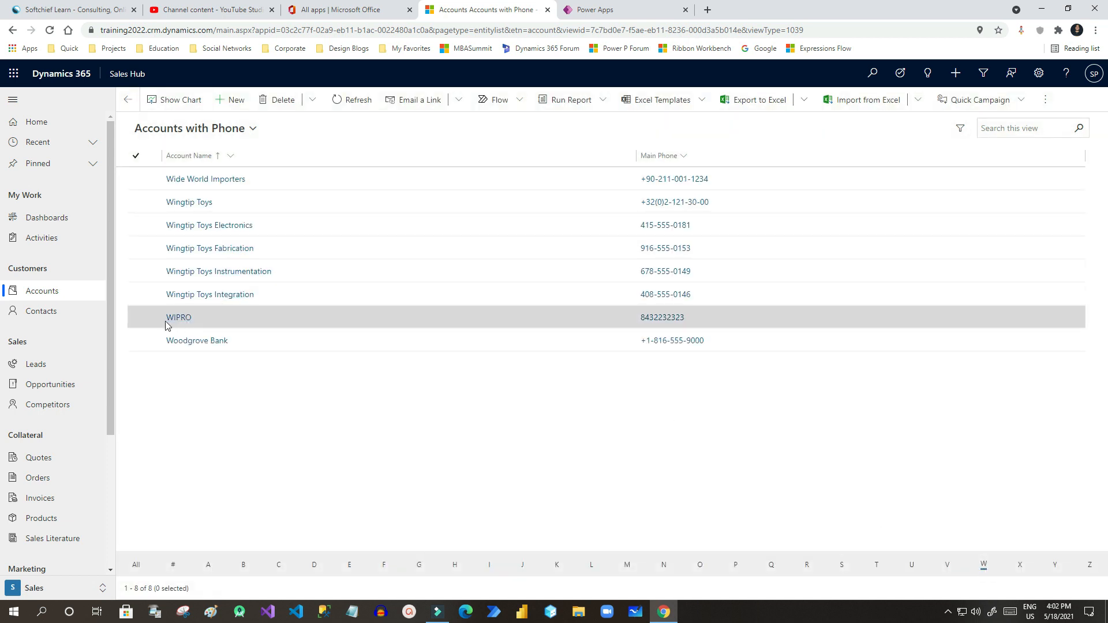
{"action": "left_click", "coordinate": [167, 324]}
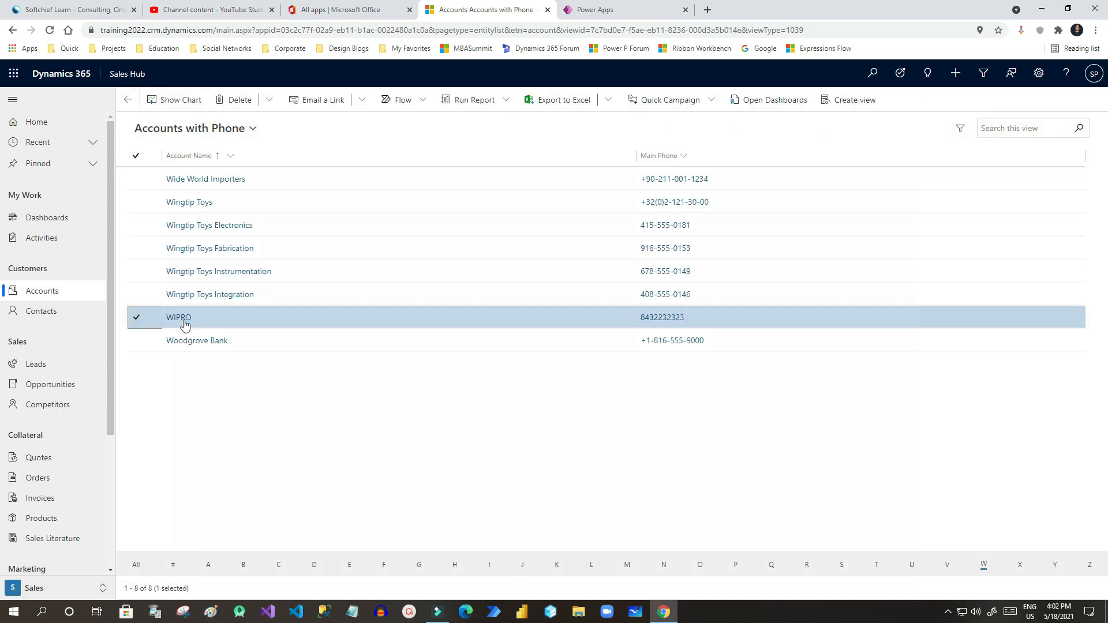
{"action": "left_click", "coordinate": [489, 564]}
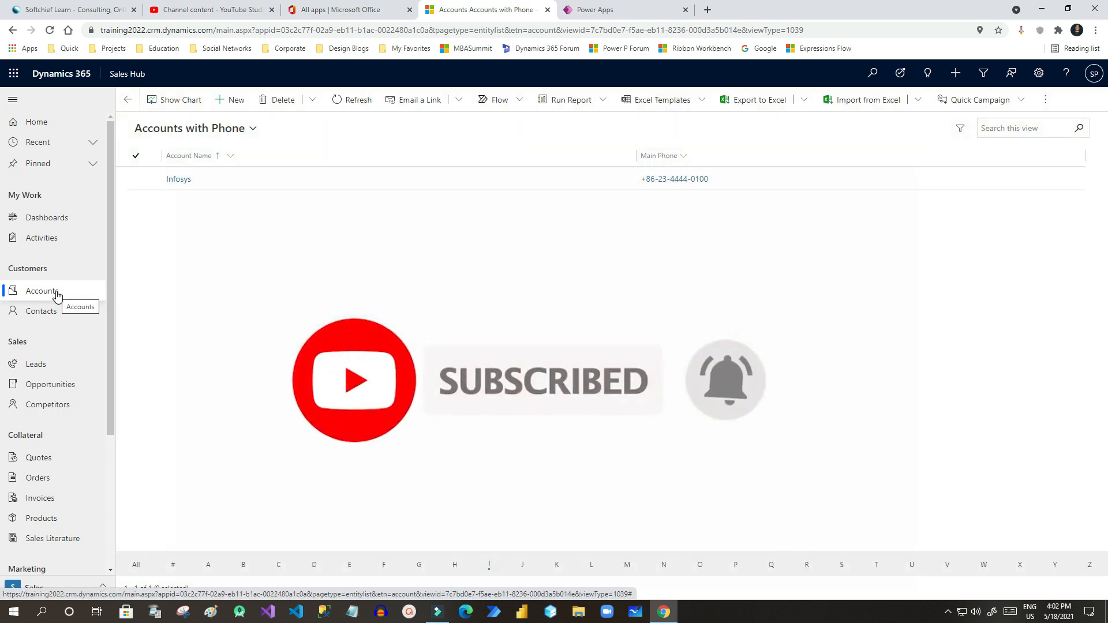
Step: Open the contacts list and select the four contacts whose company is WIPRO
{"action": "left_click", "coordinate": [51, 317]}
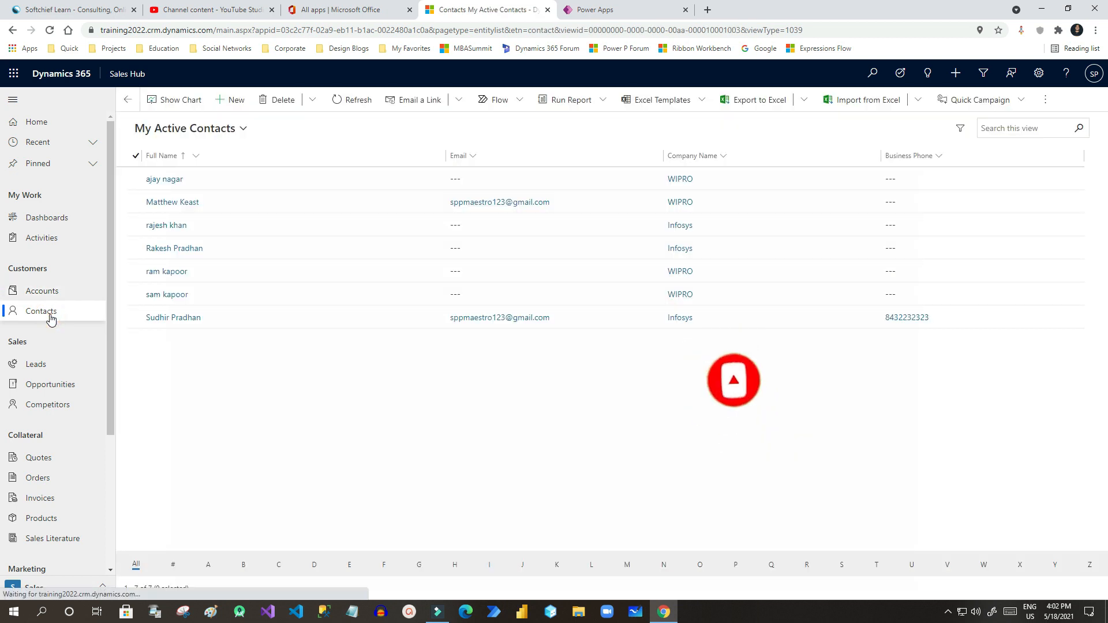
{"action": "left_click", "coordinate": [137, 178]}
{"action": "left_click", "coordinate": [136, 202]}
{"action": "left_click", "coordinate": [136, 271]}
{"action": "left_click", "coordinate": [136, 294]}
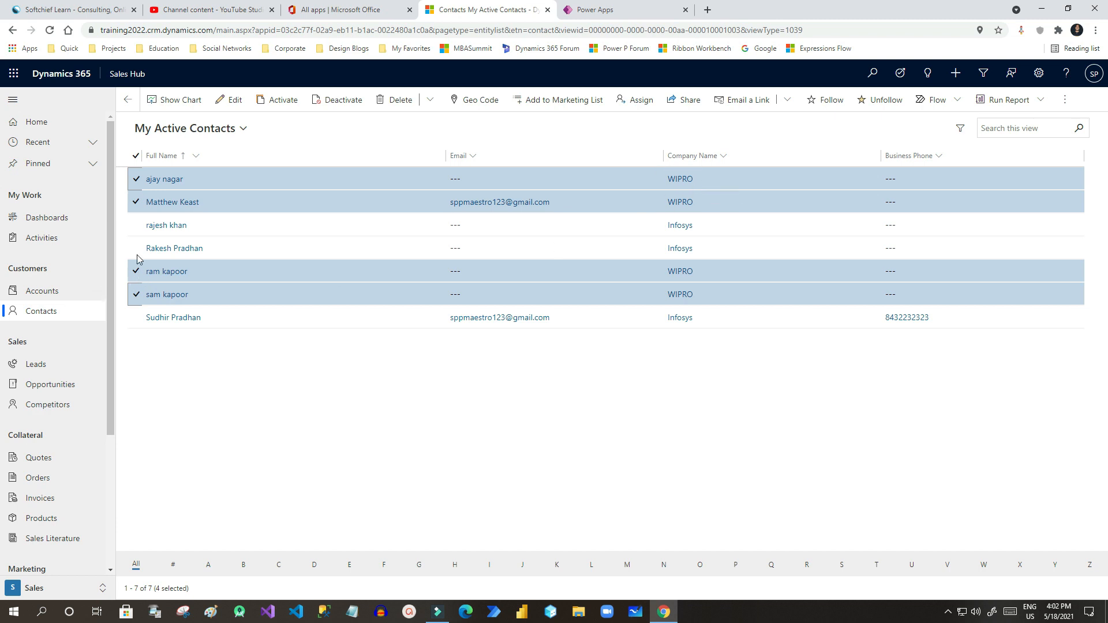
Step: Add the three Infosys contacts to the current selection in the contacts list
{"action": "left_click", "coordinate": [137, 224]}
{"action": "left_click", "coordinate": [136, 248]}
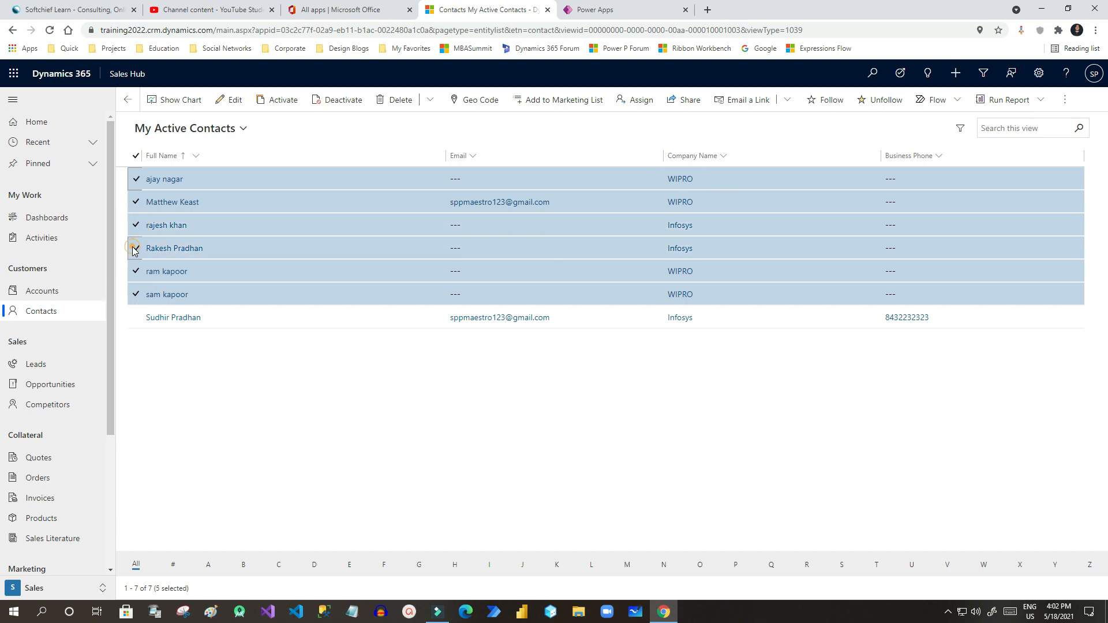
{"action": "left_click", "coordinate": [137, 316]}
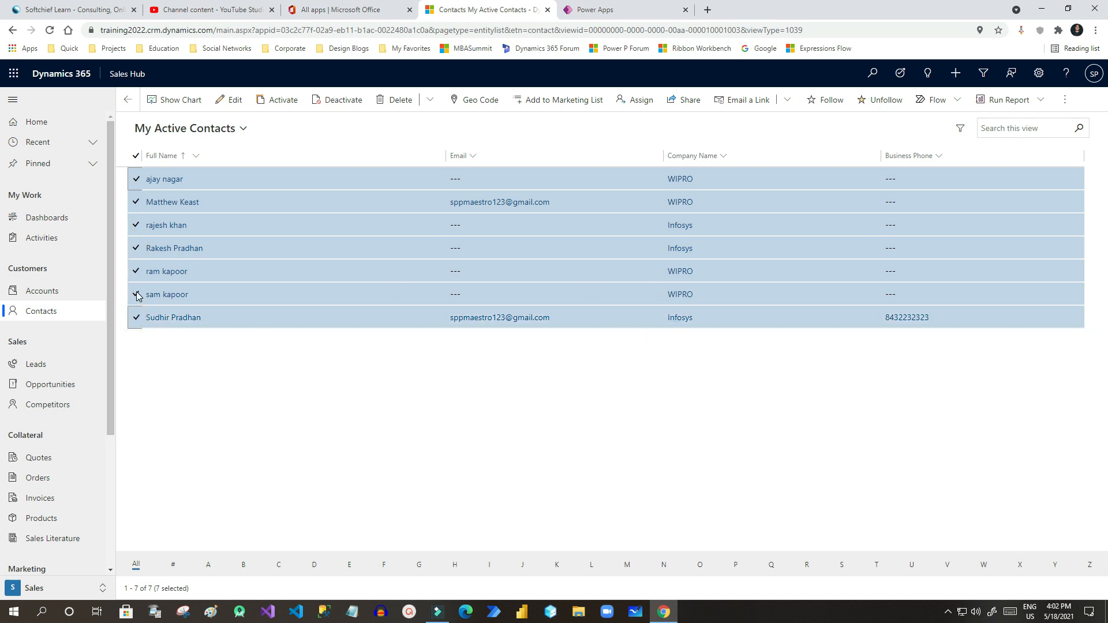
Step: Narrow the selection in the contacts list to only the three Infosys contacts
{"action": "left_click", "coordinate": [136, 294]}
{"action": "left_click", "coordinate": [136, 272]}
{"action": "left_click", "coordinate": [137, 248]}
{"action": "left_click", "coordinate": [136, 225]}
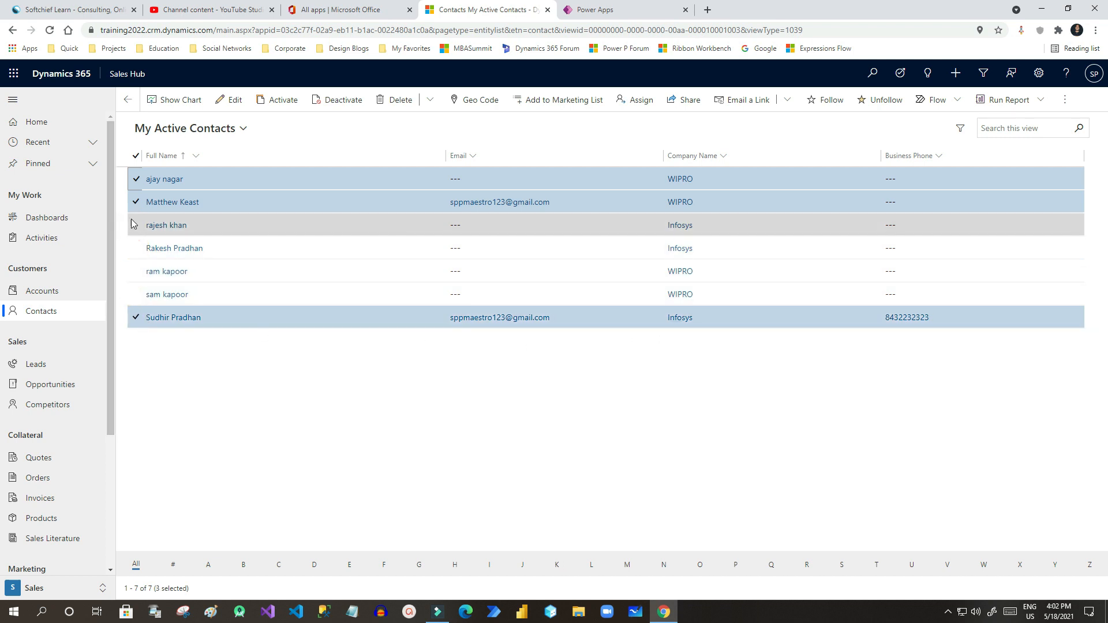
{"action": "left_click", "coordinate": [137, 201]}
{"action": "left_click", "coordinate": [136, 178]}
{"action": "left_click", "coordinate": [137, 225]}
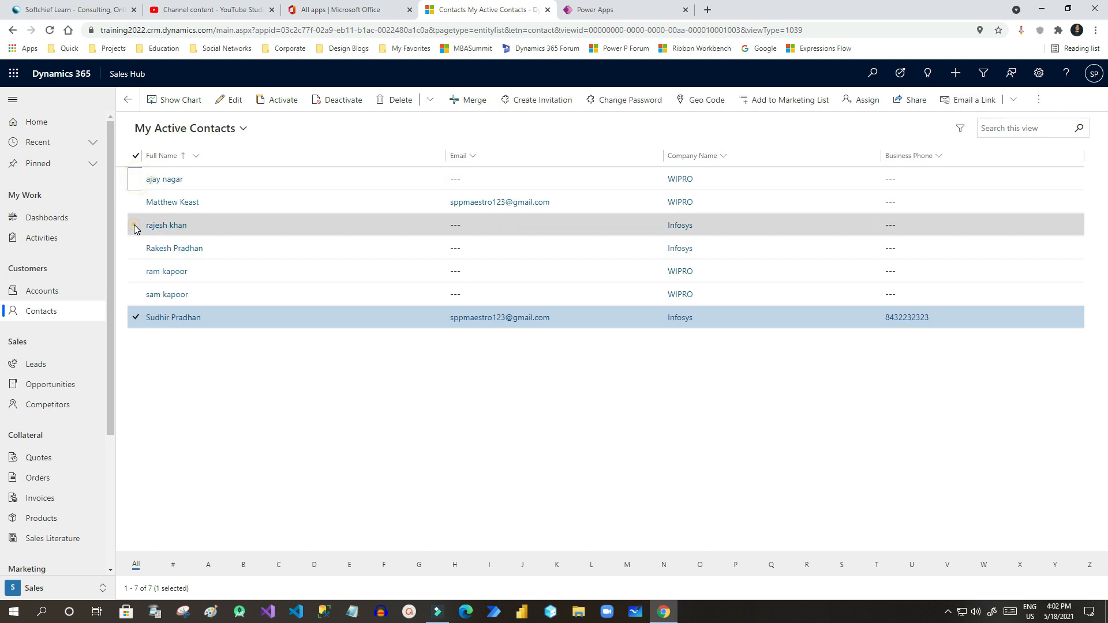
{"action": "left_click", "coordinate": [135, 253]}
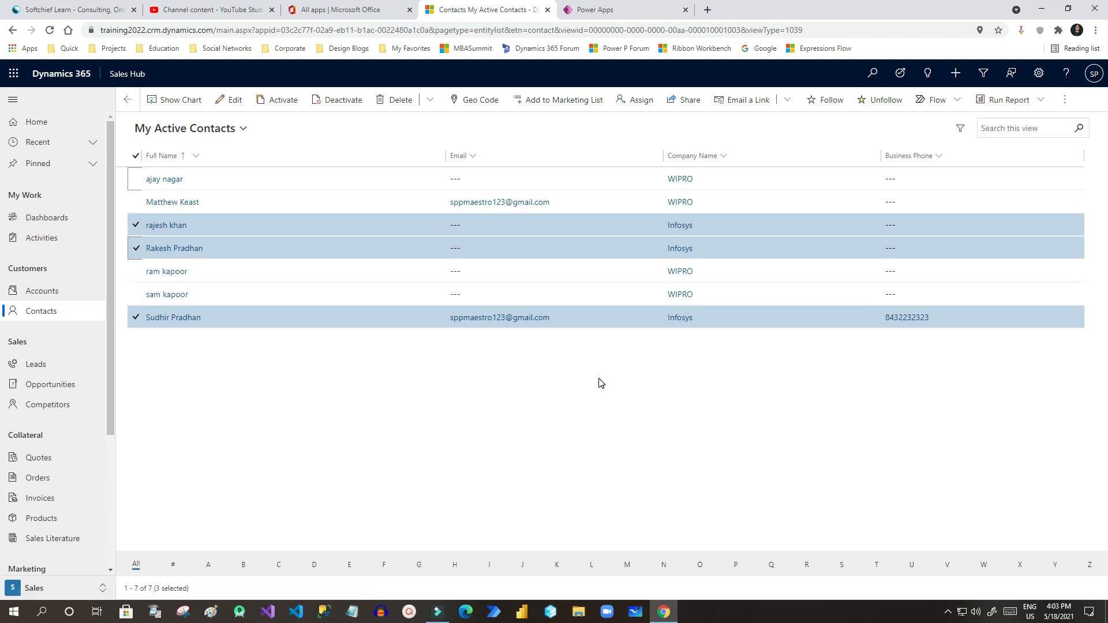
Step: Replace the Infosys contacts in the selection with the four WIPRO contacts
{"action": "left_click", "coordinate": [136, 225]}
{"action": "left_click", "coordinate": [136, 248]}
{"action": "left_click", "coordinate": [137, 318]}
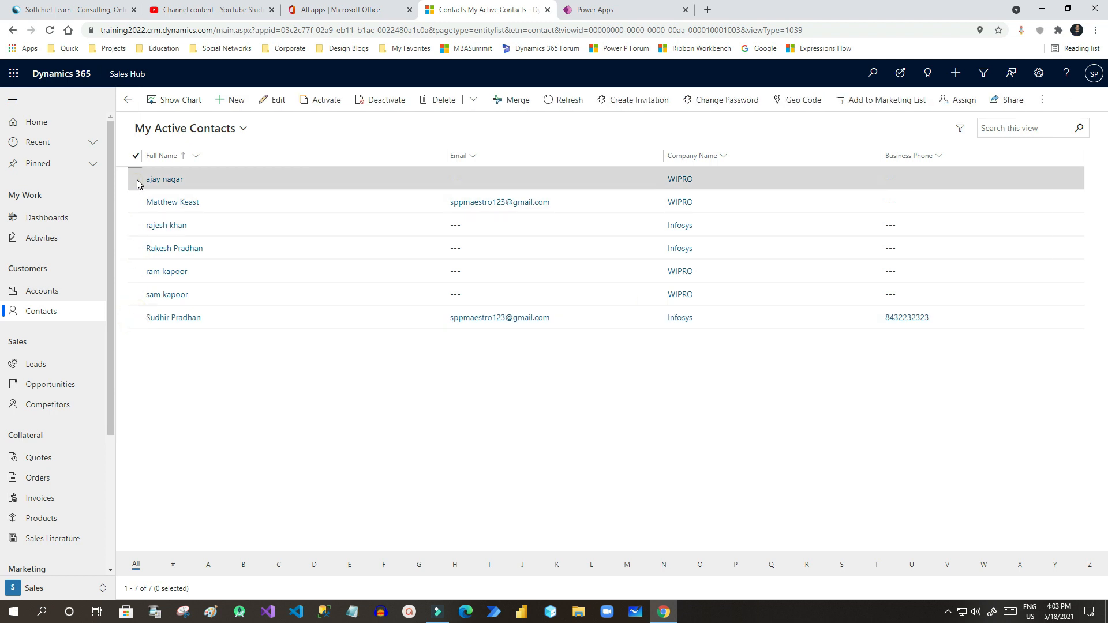
{"action": "left_click", "coordinate": [136, 178]}
{"action": "left_click", "coordinate": [138, 206]}
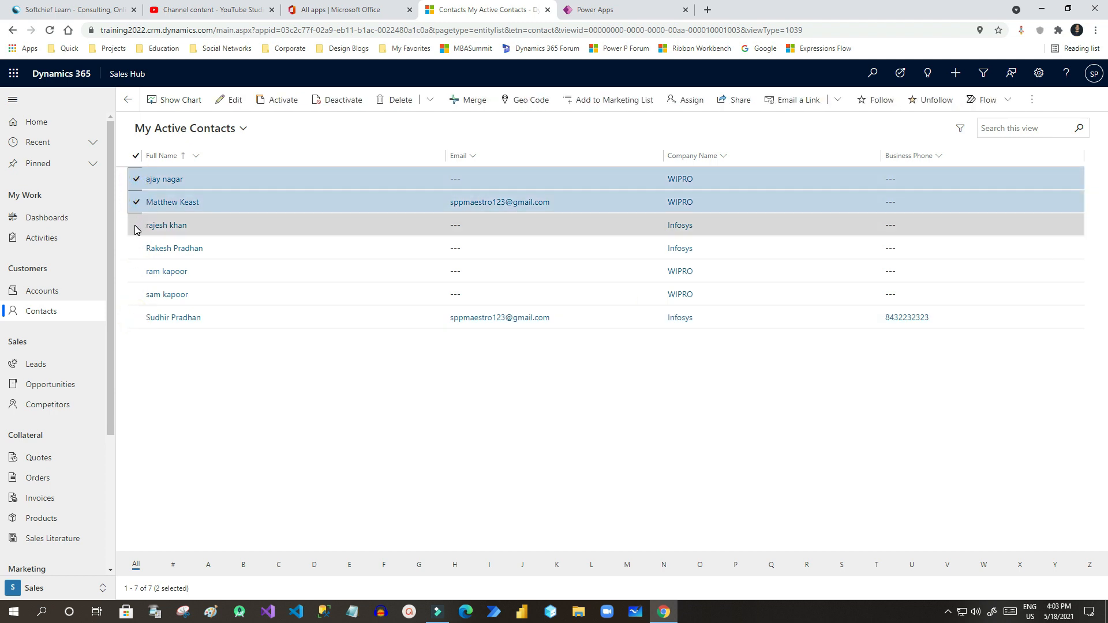
{"action": "left_click", "coordinate": [136, 271]}
{"action": "left_click", "coordinate": [136, 295]}
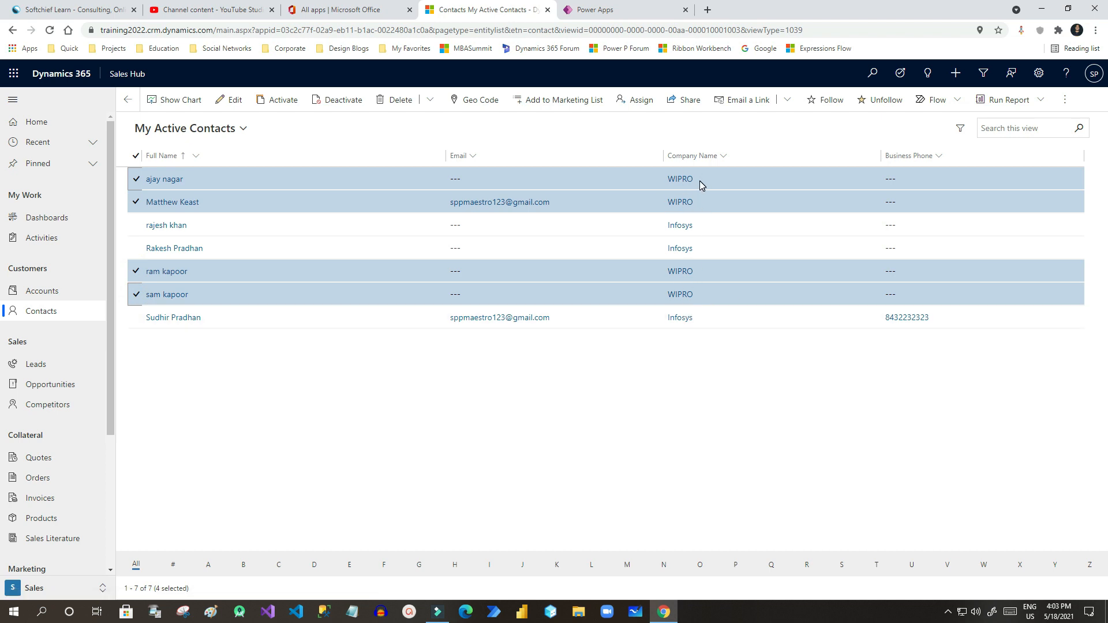
Step: Open the first WIPRO contact's record and inspect its Account Name field
{"action": "double_click", "coordinate": [286, 182]}
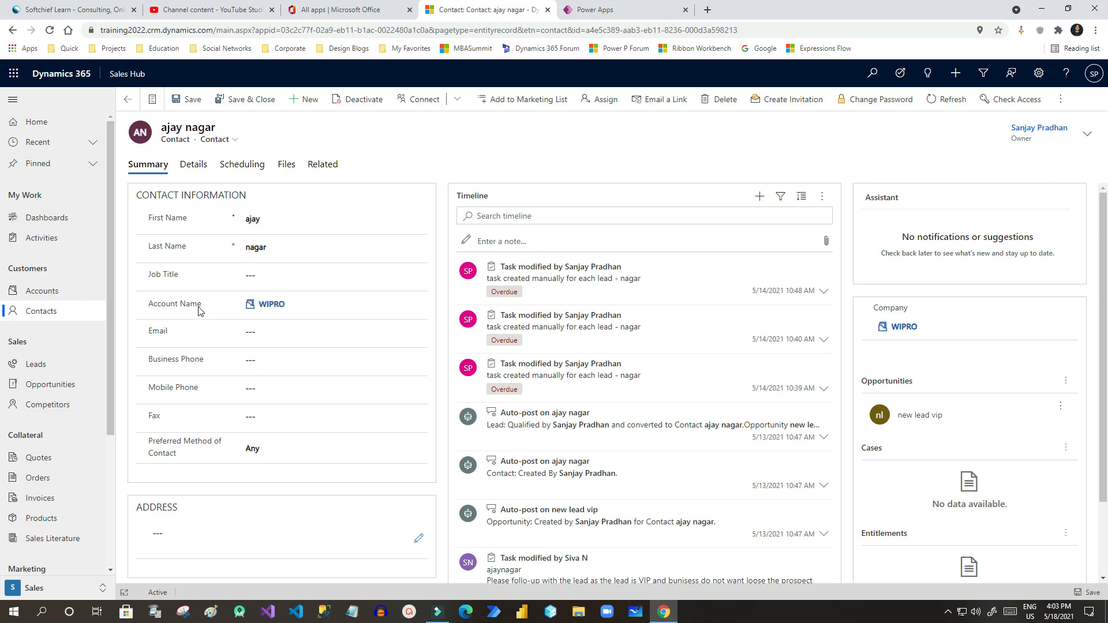
{"action": "triple_click", "coordinate": [147, 311]}
{"action": "left_click", "coordinate": [190, 304]}
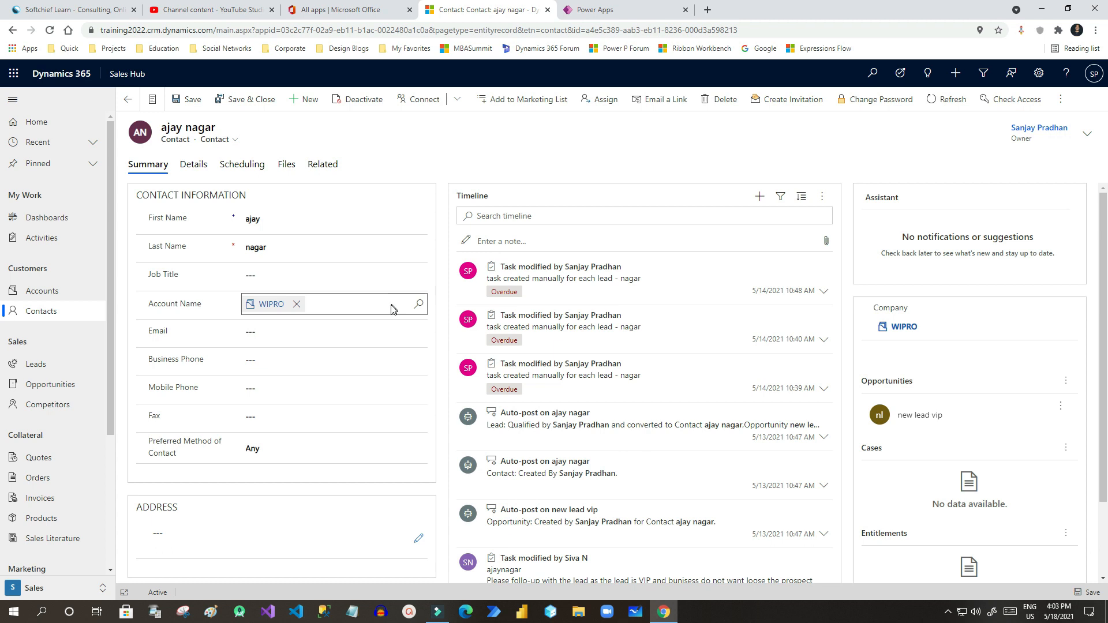
Step: Return to the contacts list and select all four contacts belonging to WIPRO
{"action": "left_click", "coordinate": [42, 310]}
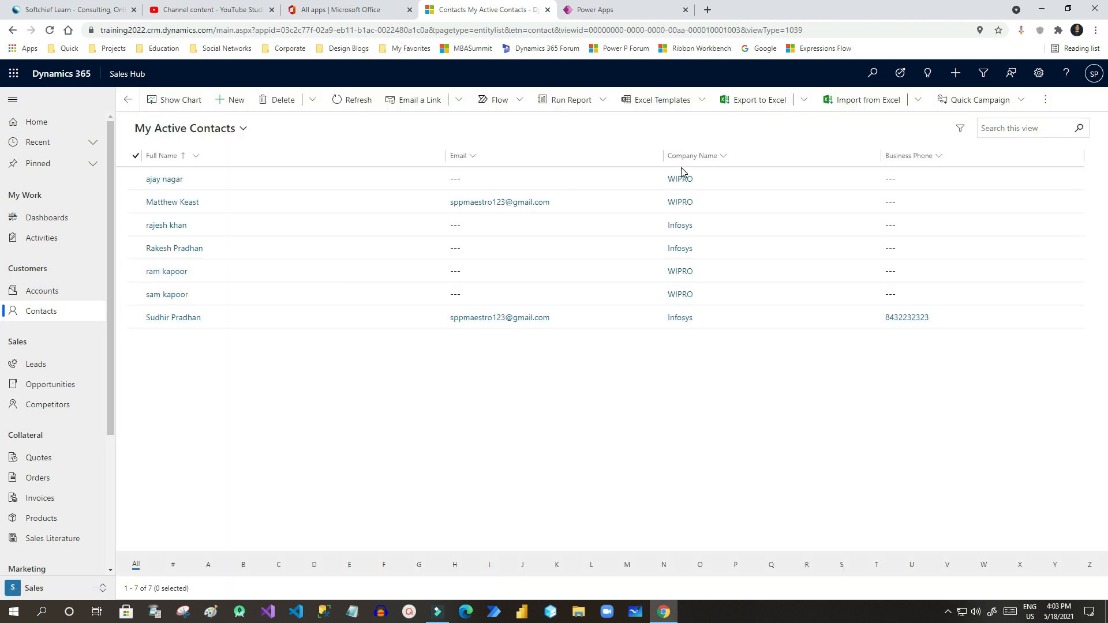
{"action": "left_click", "coordinate": [137, 204]}
{"action": "left_click", "coordinate": [136, 179]}
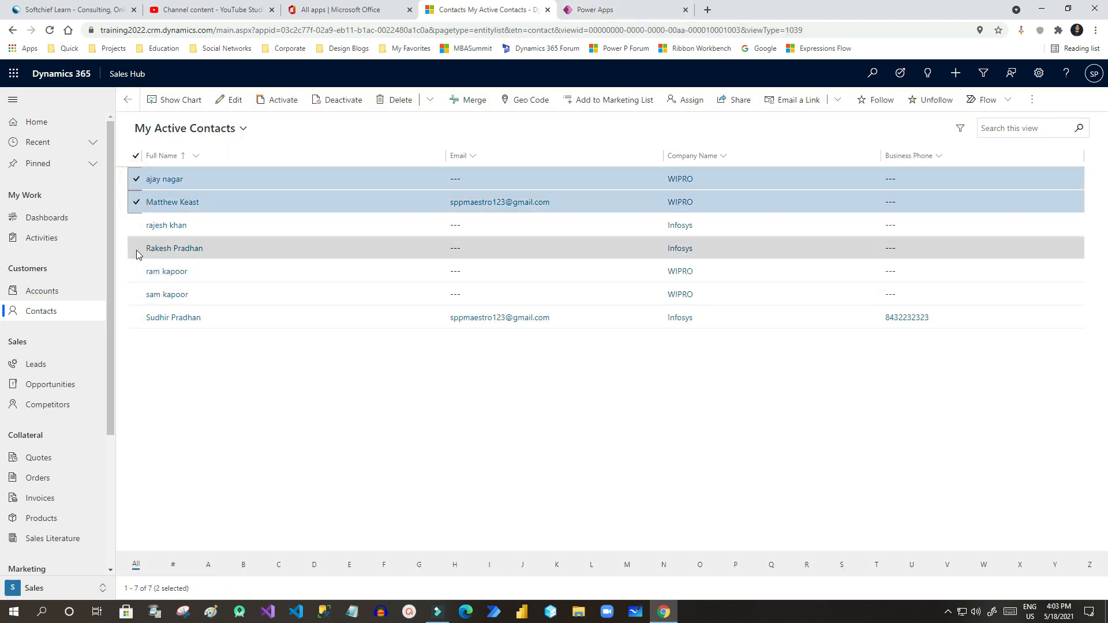
{"action": "left_click", "coordinate": [137, 271]}
{"action": "left_click", "coordinate": [137, 295]}
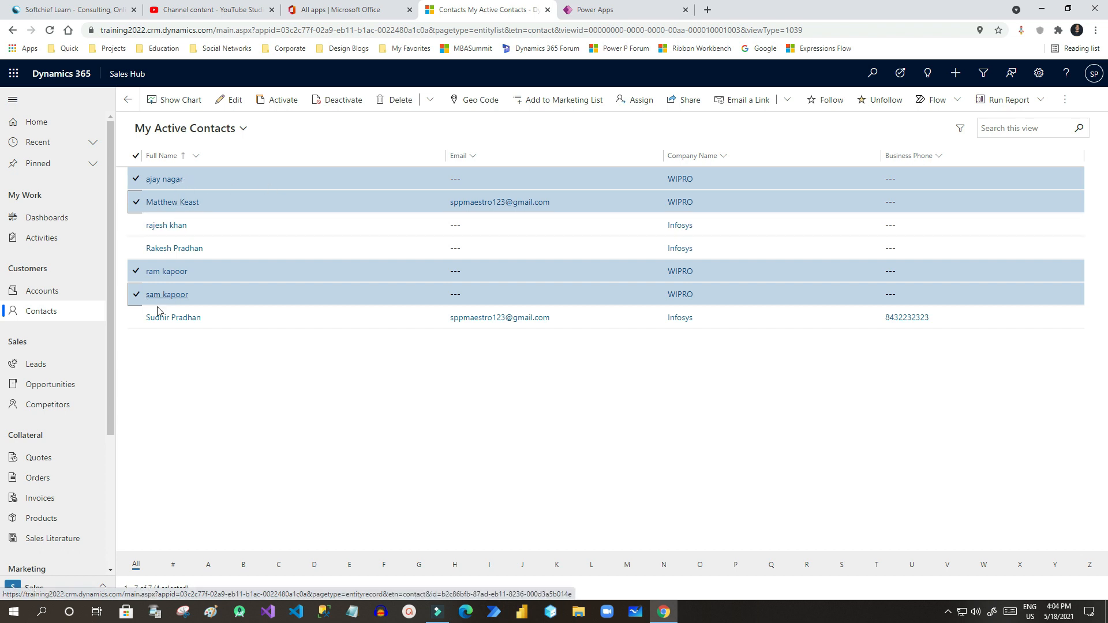
Step: Switch to the flow in Power Apps and examine its manual trigger for any inputs
{"action": "left_click", "coordinate": [621, 15]}
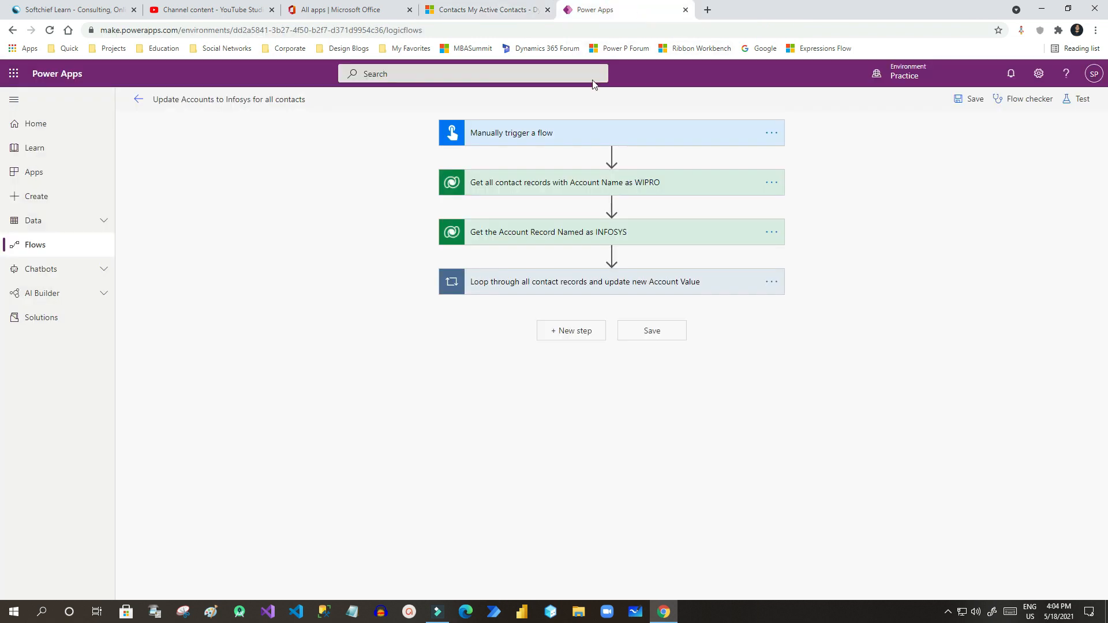
{"action": "left_click", "coordinate": [660, 140]}
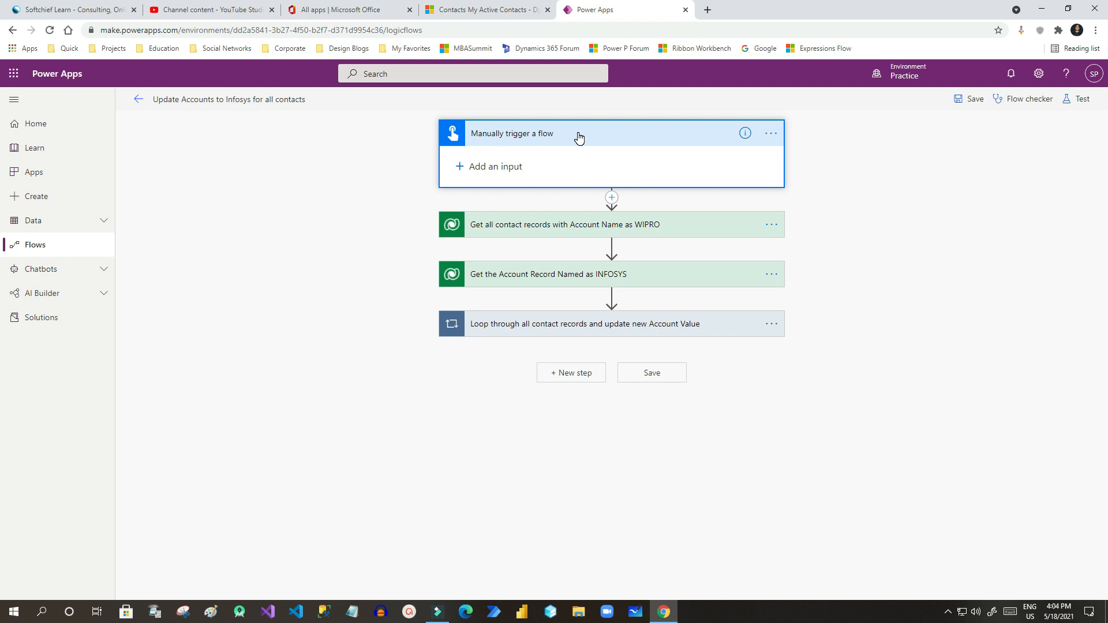
{"action": "left_click", "coordinate": [607, 140]}
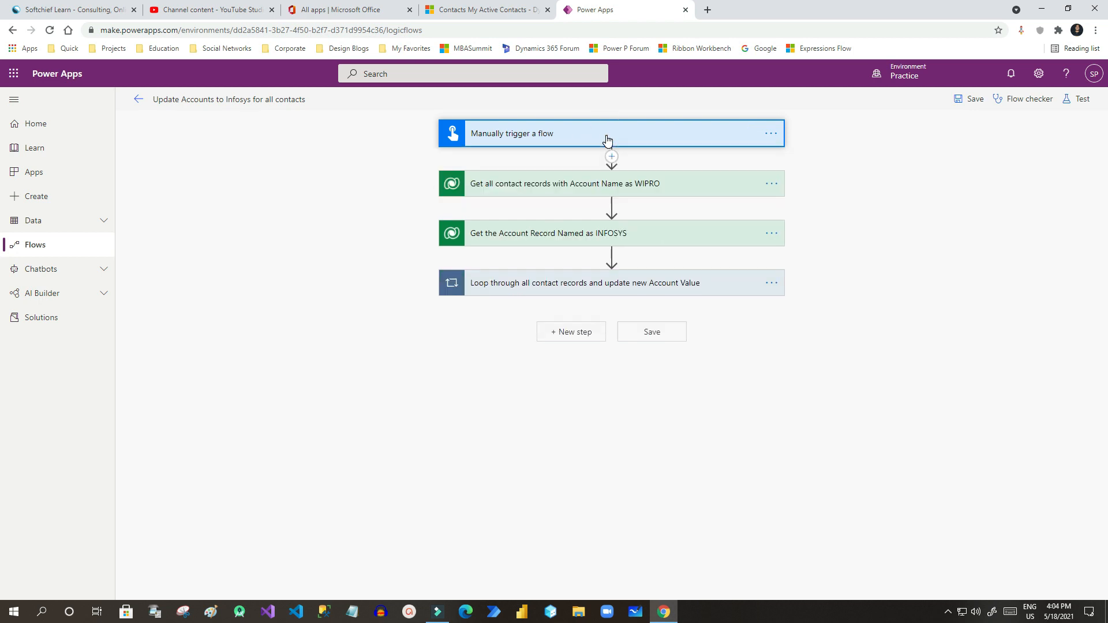
Step: Expand the flow action that gets the WIPRO contacts and examine the _parentcustomerid_value column in its row filter
{"action": "left_click", "coordinate": [598, 183]}
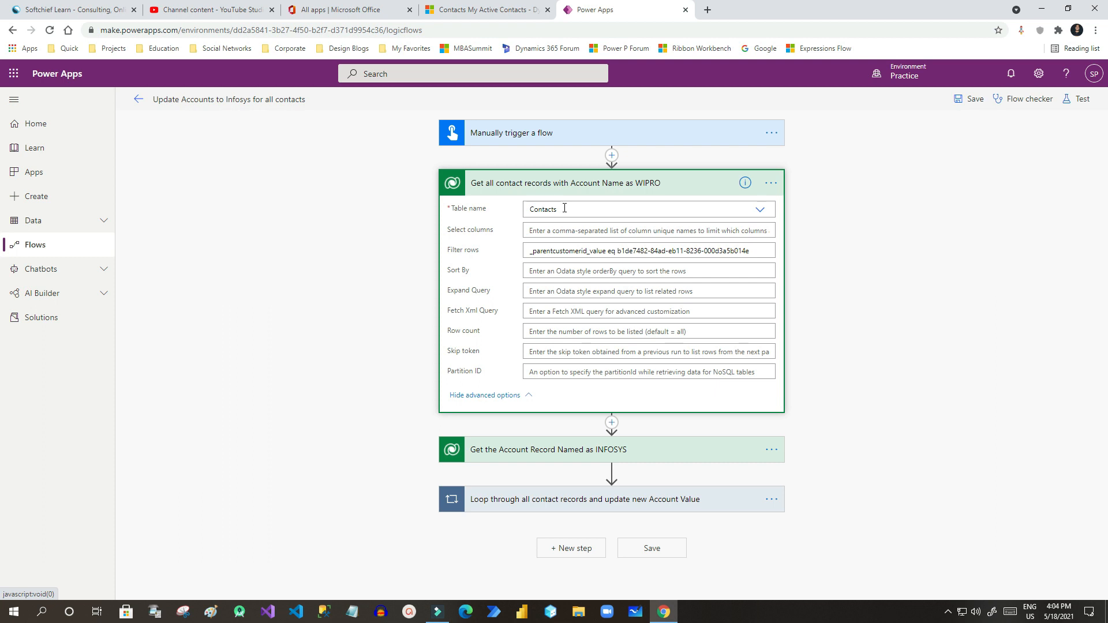
{"action": "left_click", "coordinate": [531, 255]}
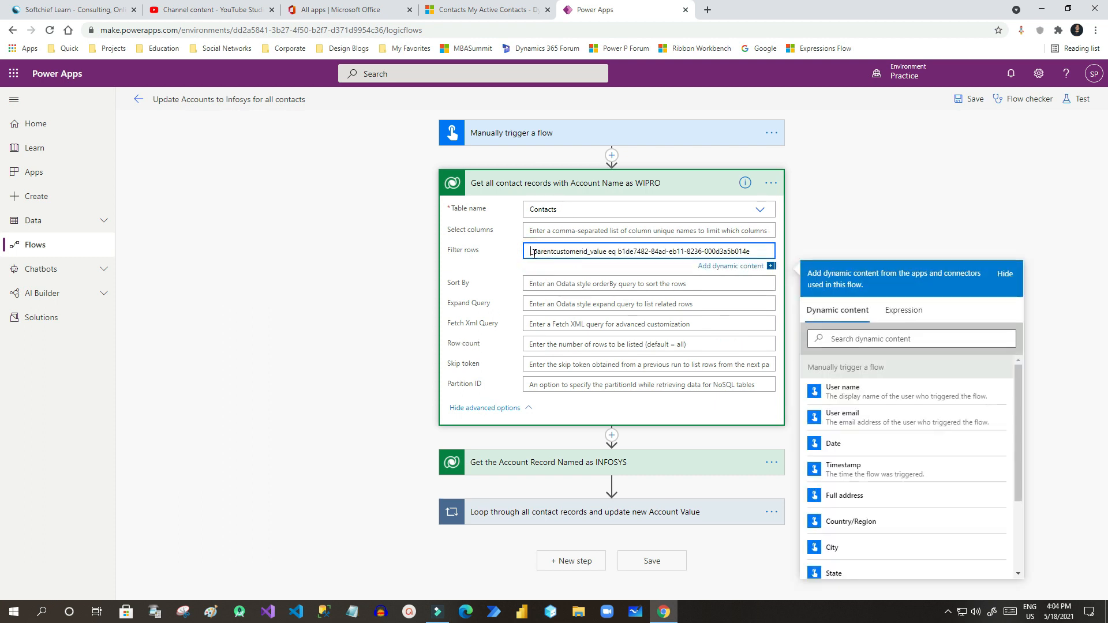
{"action": "mouse_move", "coordinate": [537, 253]}
{"action": "left_mouse_down"}
{"action": "mouse_move", "coordinate": [606, 252]}
{"action": "mouse_move", "coordinate": [529, 254]}
{"action": "left_mouse_up"}
{"action": "left_click_drag", "start_coordinate": [603, 252], "coordinate": [527, 252]}
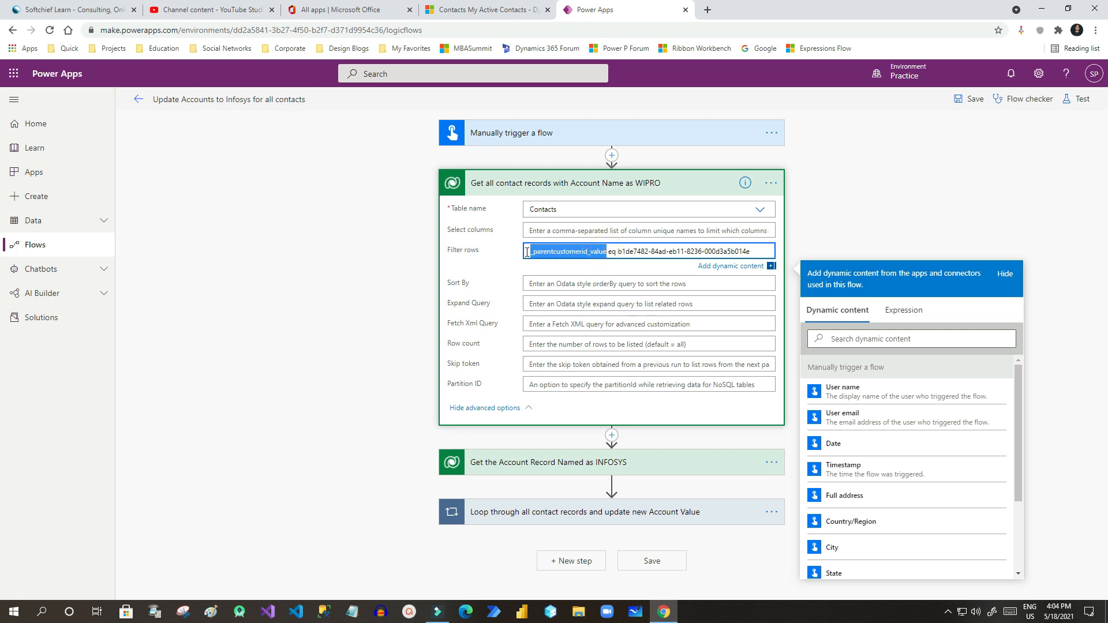
{"action": "left_click", "coordinate": [568, 253]}
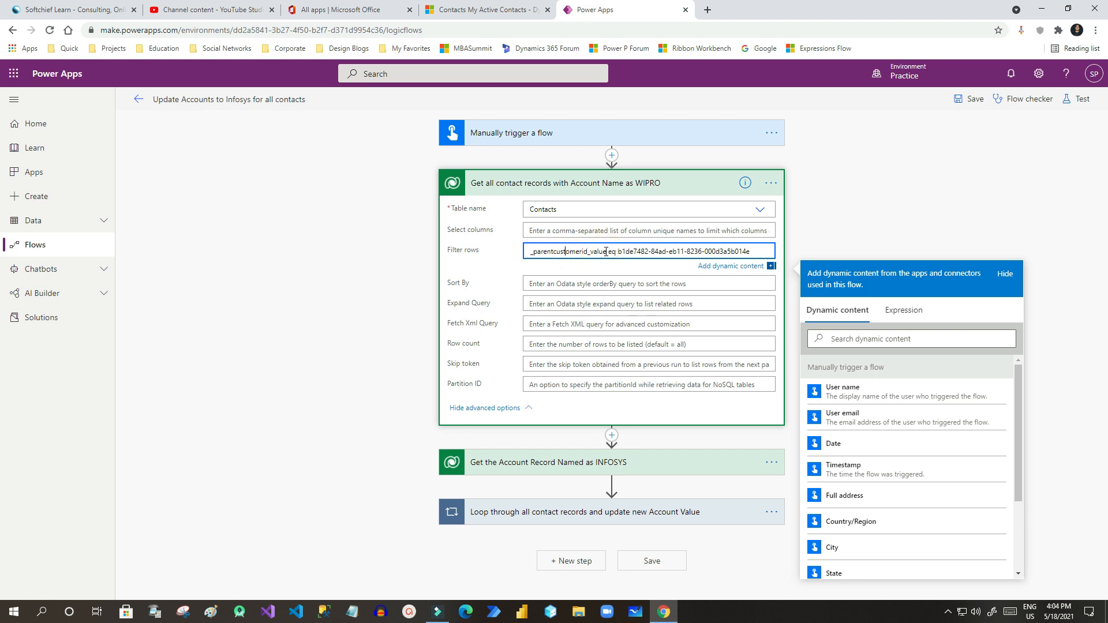
{"action": "left_click_drag", "start_coordinate": [606, 252], "coordinate": [530, 253]}
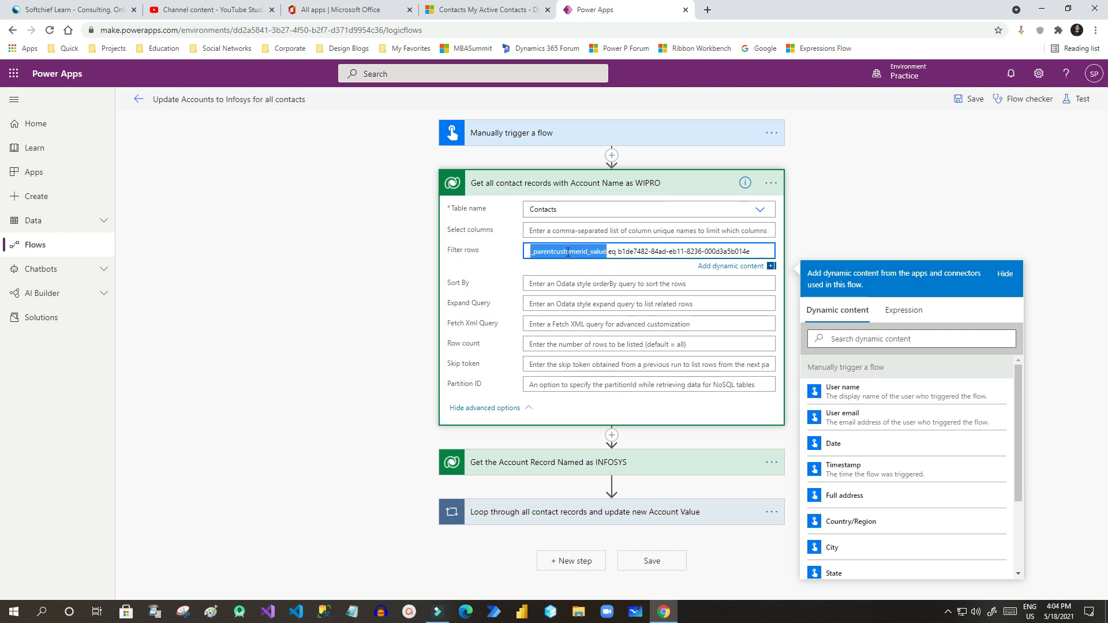
Step: Switch to Dynamics 365, open the first WIPRO contact's record and examine its Account Name field
{"action": "left_click", "coordinate": [484, 10]}
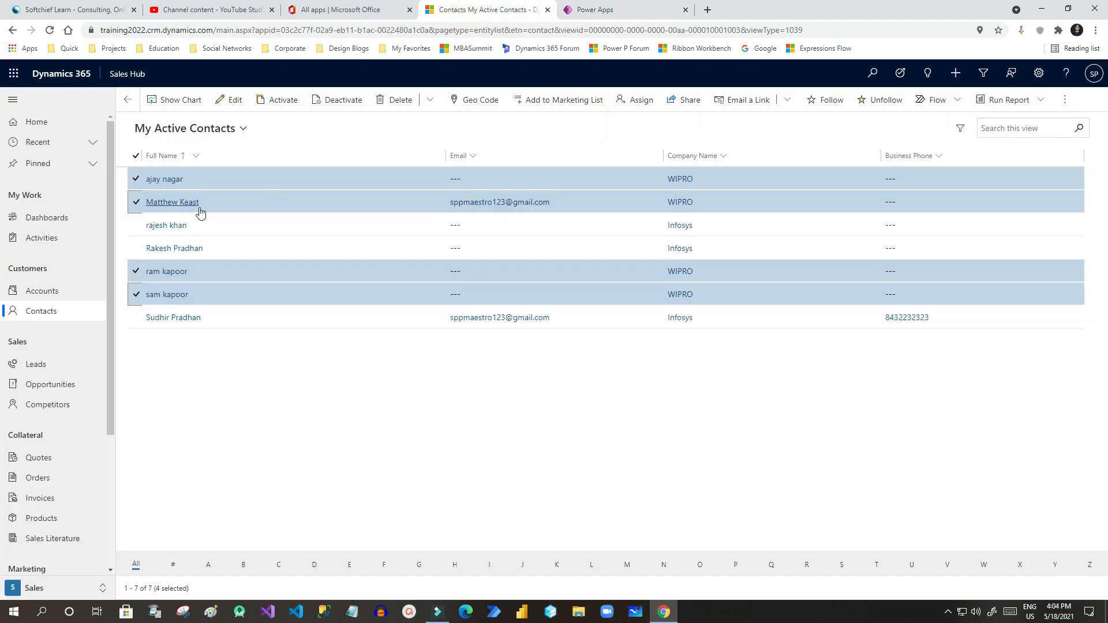
{"action": "left_click", "coordinate": [164, 179]}
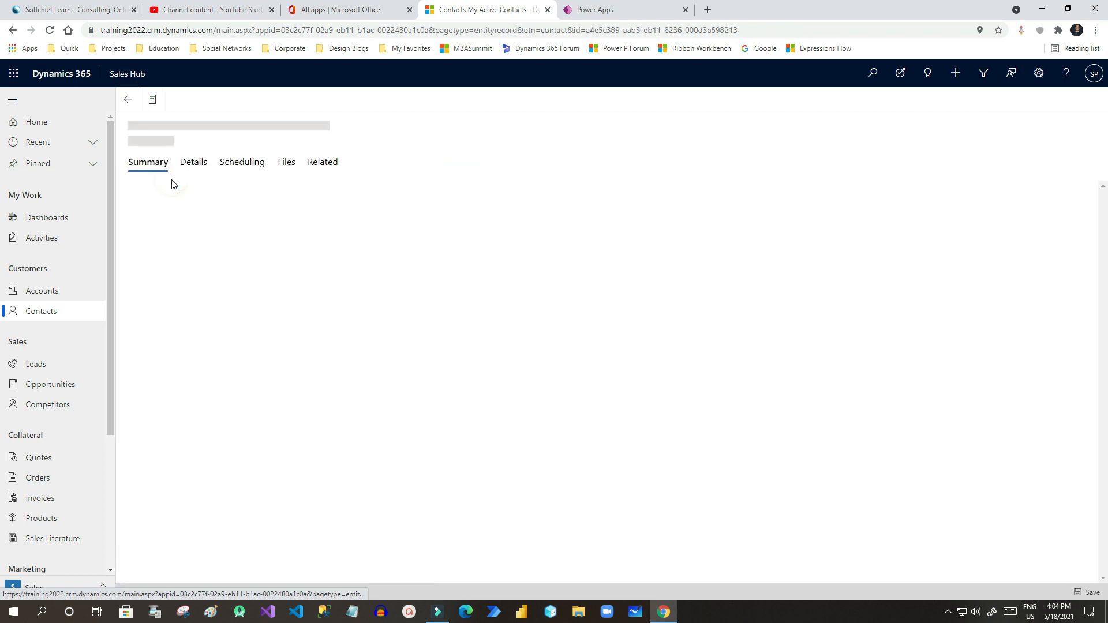
{"action": "left_click_drag", "start_coordinate": [151, 306], "coordinate": [195, 308]}
{"action": "left_click", "coordinate": [155, 306]}
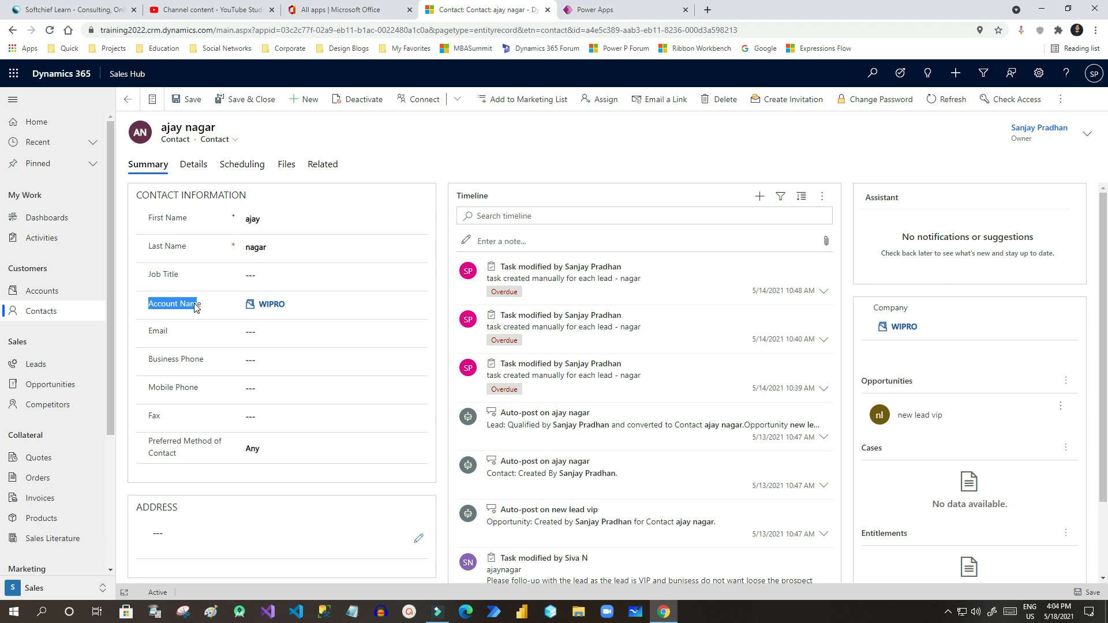
Step: Show the form's logical names with Level up and copy parentcustomerid, the logical name of Account Name
{"action": "left_click", "coordinate": [1021, 30]}
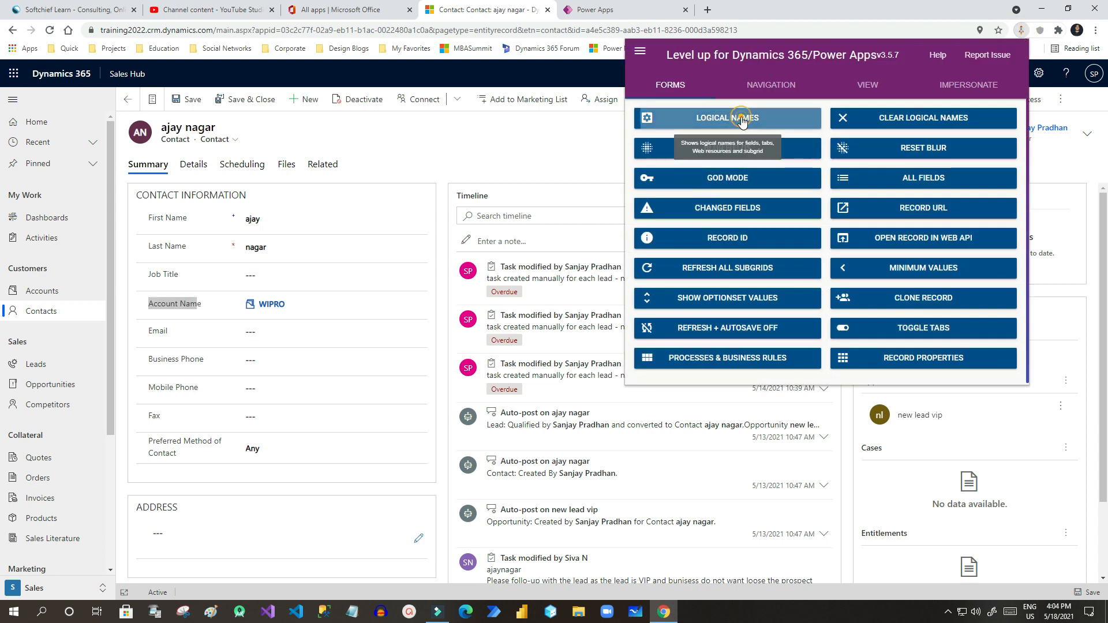
{"action": "left_click", "coordinate": [743, 120]}
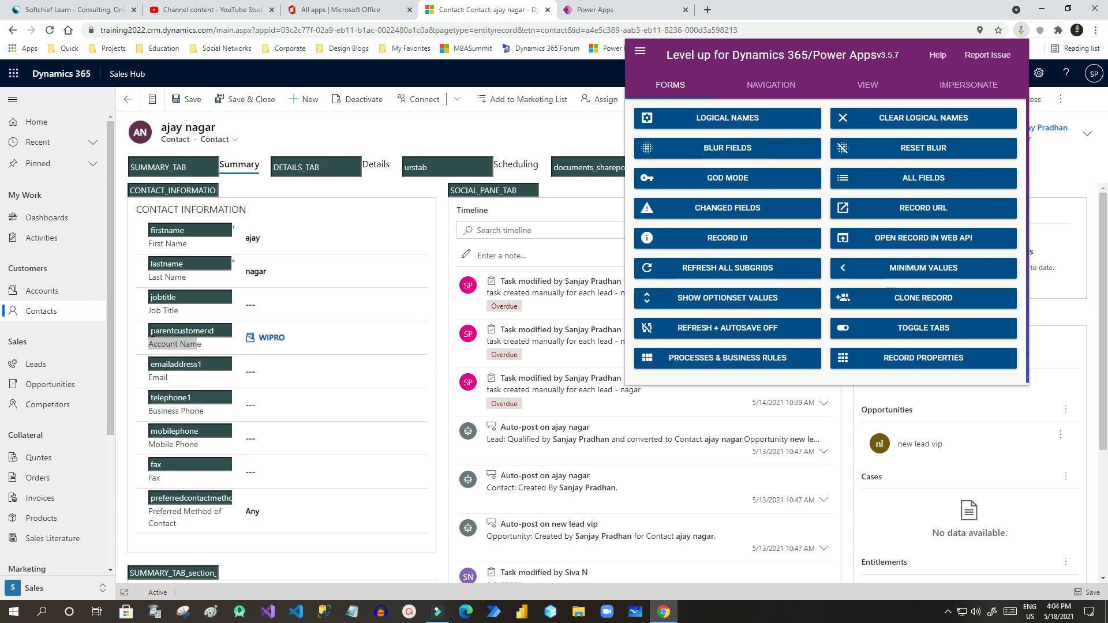
{"action": "left_click_drag", "start_coordinate": [152, 332], "coordinate": [163, 333]}
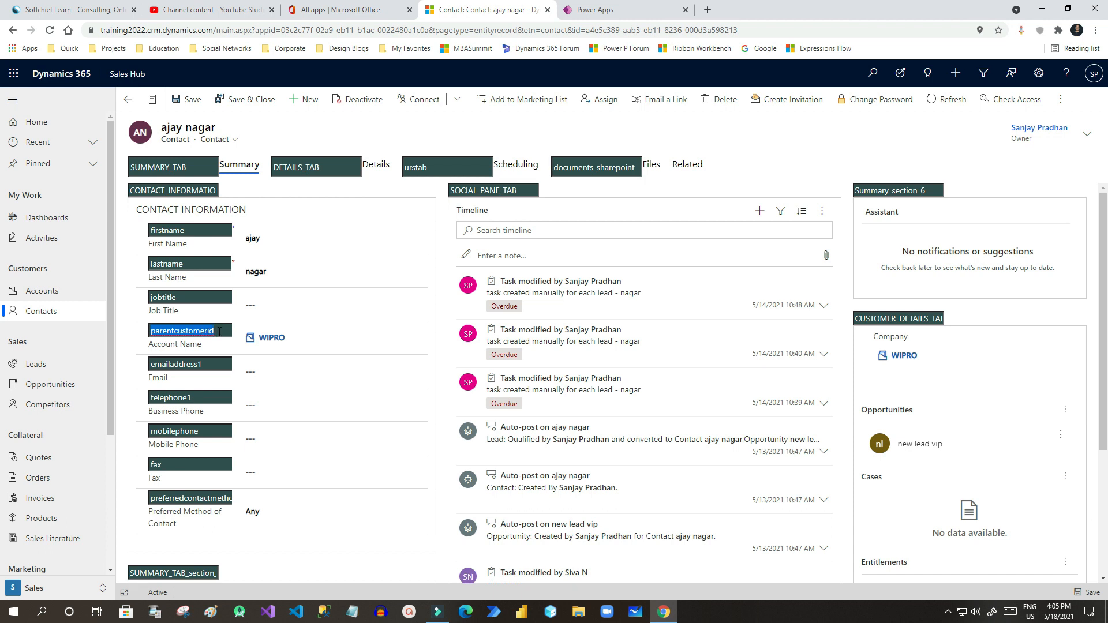
{"action": "right_click", "coordinate": [185, 333]}
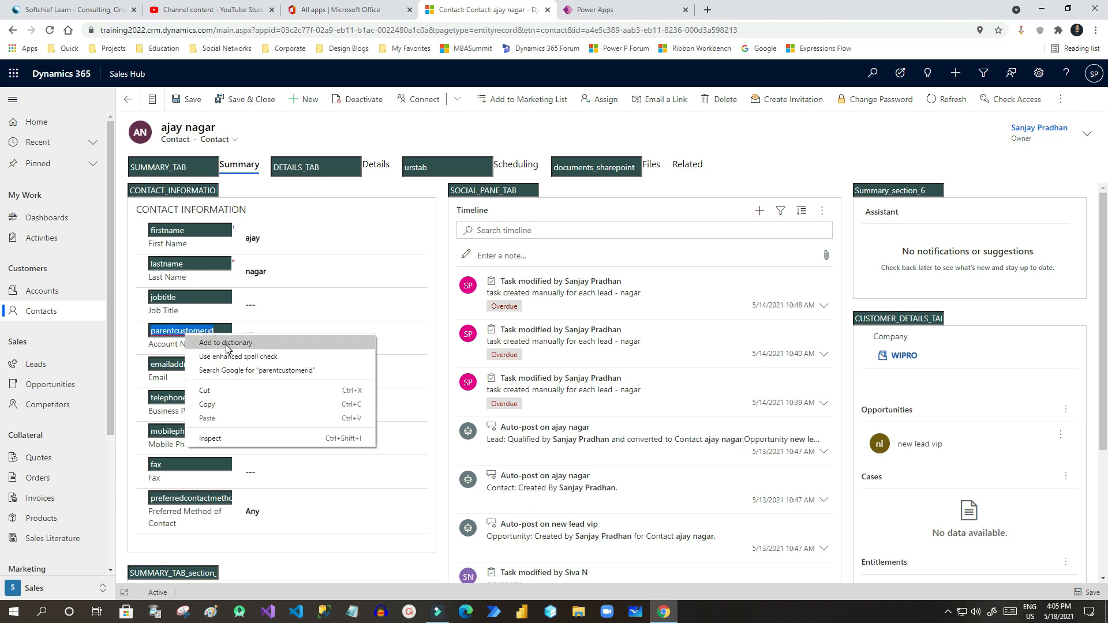
{"action": "left_click", "coordinate": [231, 404]}
Step: Return to the flow in Power Apps and examine how the row filter wraps parentcustomerid in a leading underscore and the _value suffix
{"action": "left_click", "coordinate": [594, 10]}
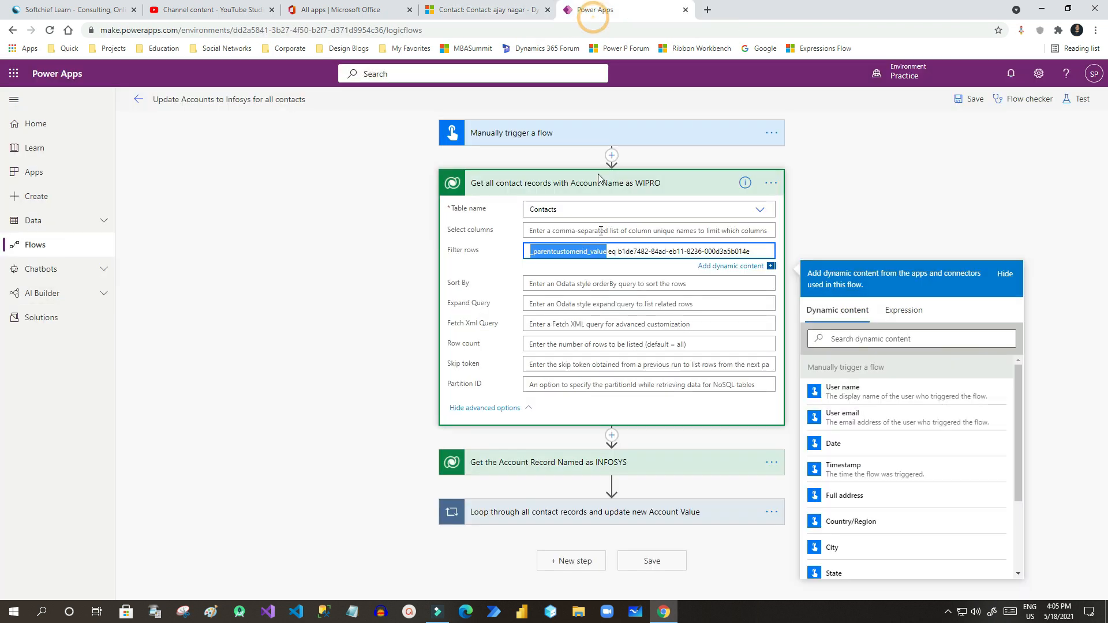
{"action": "left_click", "coordinate": [575, 252]}
{"action": "left_click_drag", "start_coordinate": [607, 252], "coordinate": [530, 250]}
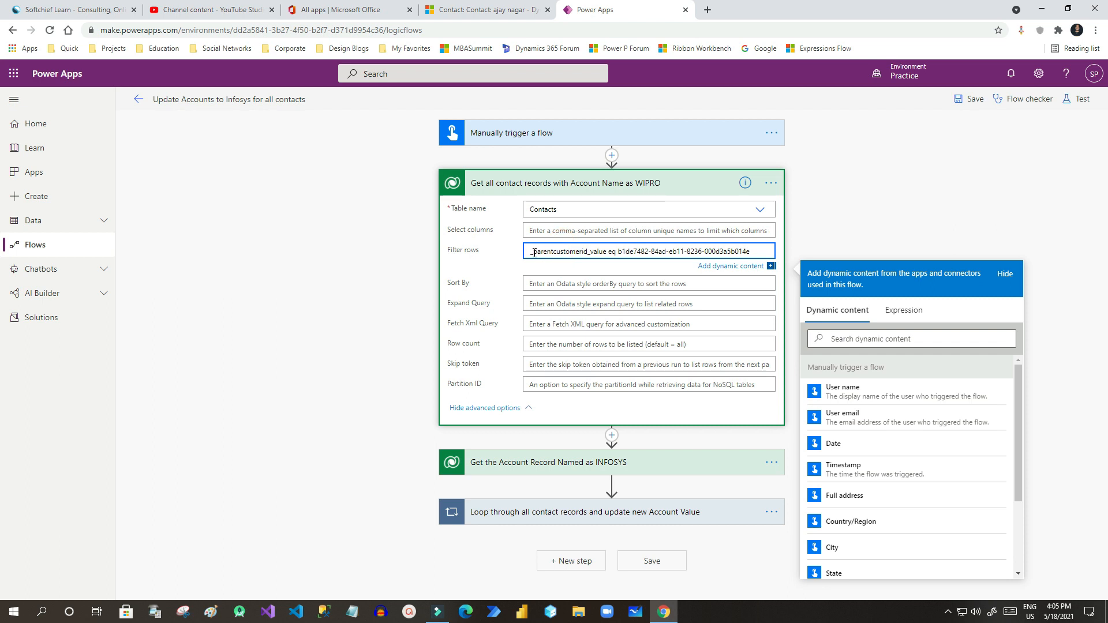
{"action": "left_click_drag", "start_coordinate": [534, 252], "coordinate": [526, 252]}
{"action": "left_click", "coordinate": [537, 254]}
{"action": "left_click_drag", "start_coordinate": [536, 252], "coordinate": [585, 251]}
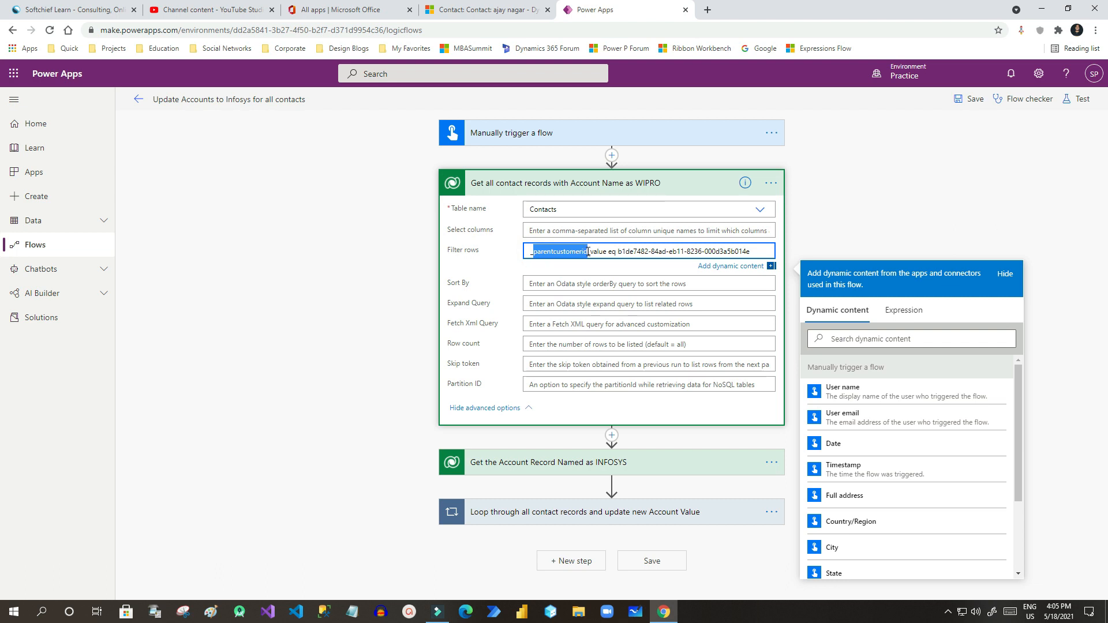
{"action": "left_click", "coordinate": [588, 252]}
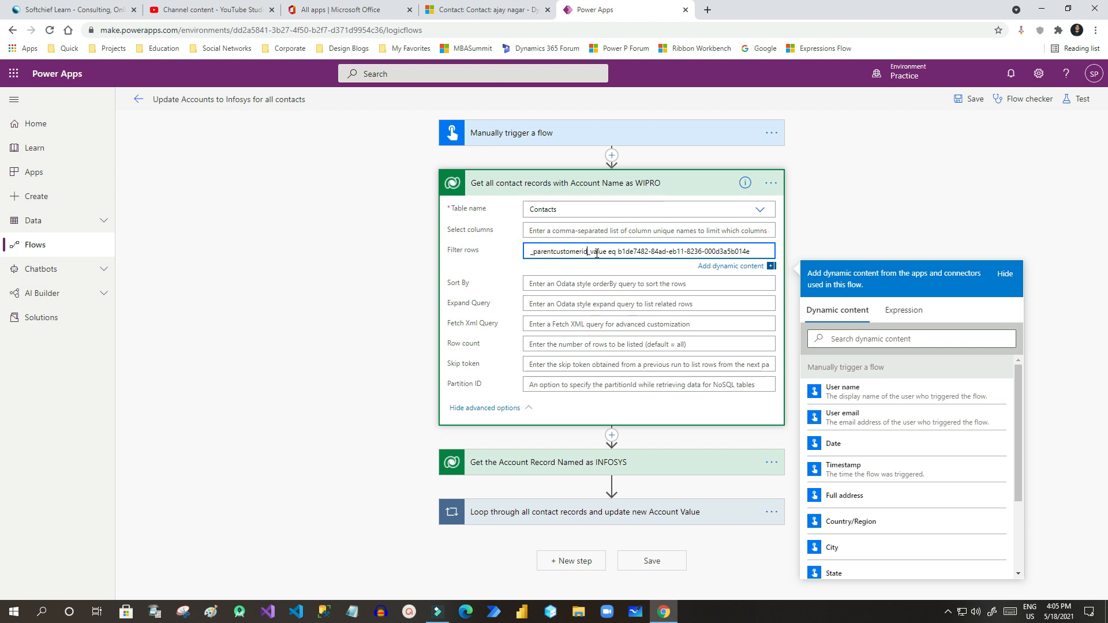
{"action": "left_click", "coordinate": [609, 254]}
{"action": "left_click", "coordinate": [607, 252]}
{"action": "left_click_drag", "start_coordinate": [606, 252], "coordinate": [518, 262]}
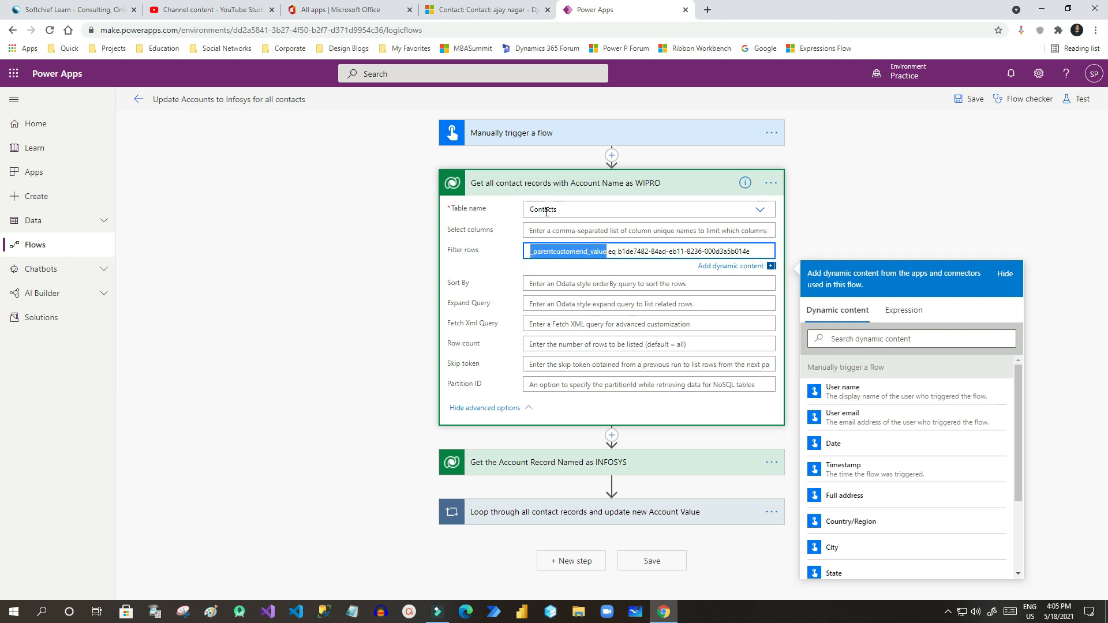
{"action": "left_click", "coordinate": [579, 252]}
{"action": "left_click_drag", "start_coordinate": [607, 252], "coordinate": [517, 260]}
Step: Examine the eq operator and the account ID that follows it in the row filter
{"action": "left_click", "coordinate": [613, 251]}
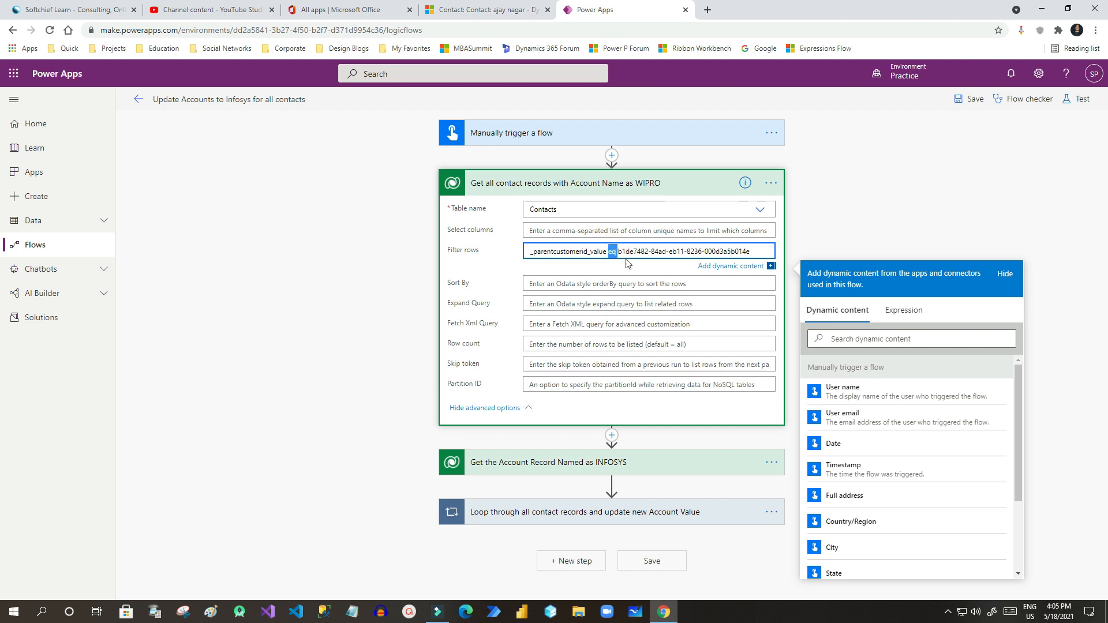
{"action": "left_click", "coordinate": [617, 250]}
{"action": "left_click_drag", "start_coordinate": [617, 250], "coordinate": [753, 245]}
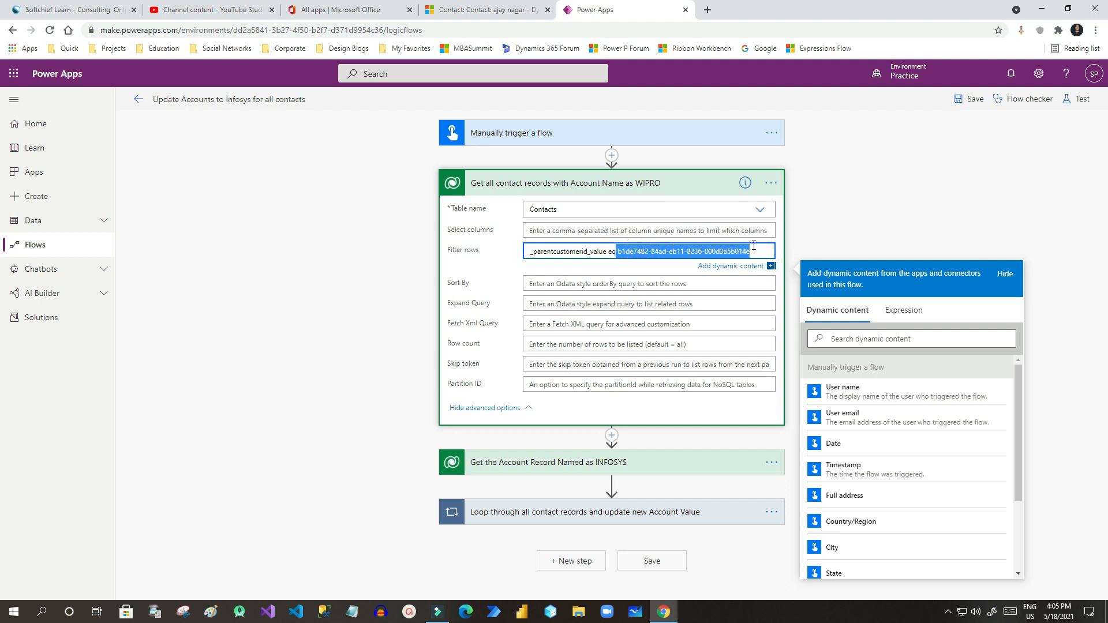
Step: Switch back to the contact record in Dynamics 365 and clear the logical names from its form
{"action": "left_click", "coordinate": [495, 11]}
{"action": "left_click", "coordinate": [1020, 33]}
{"action": "left_click", "coordinate": [913, 119]}
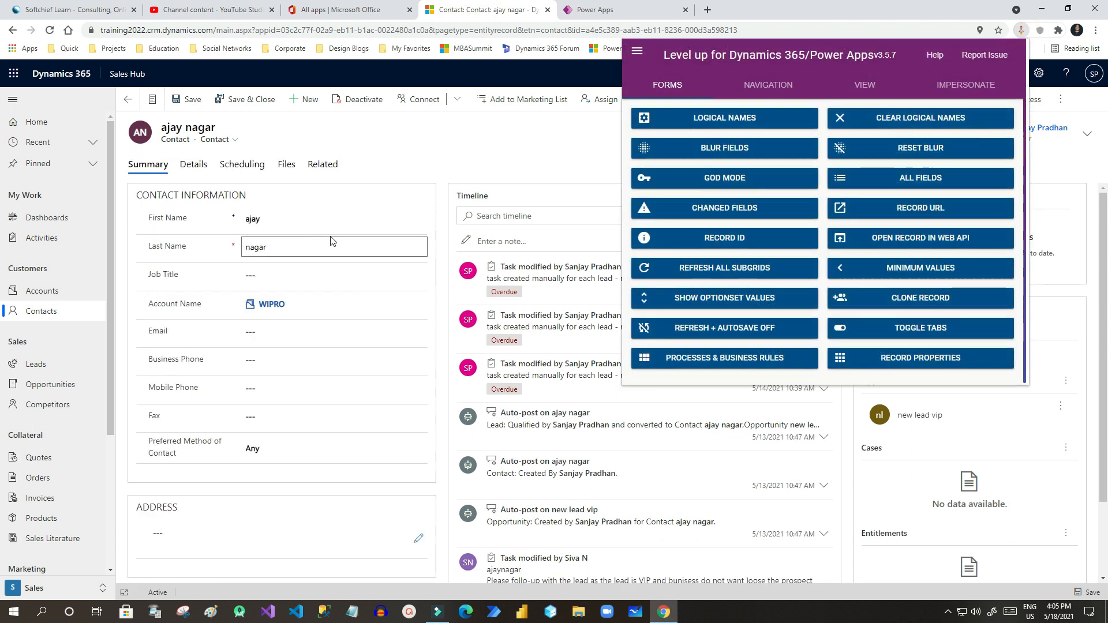
Step: Open the WIPRO account from the contact's Account Name and copy the account's record ID from the page address
{"action": "left_click", "coordinate": [268, 305]}
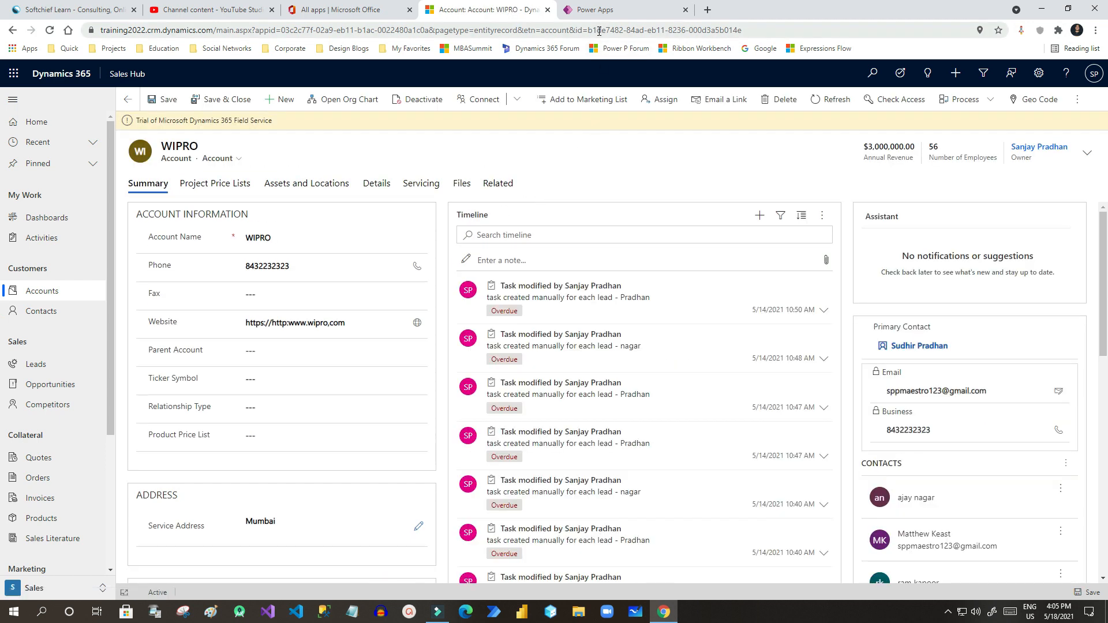
{"action": "left_click", "coordinate": [599, 32]}
{"action": "left_click", "coordinate": [600, 30]}
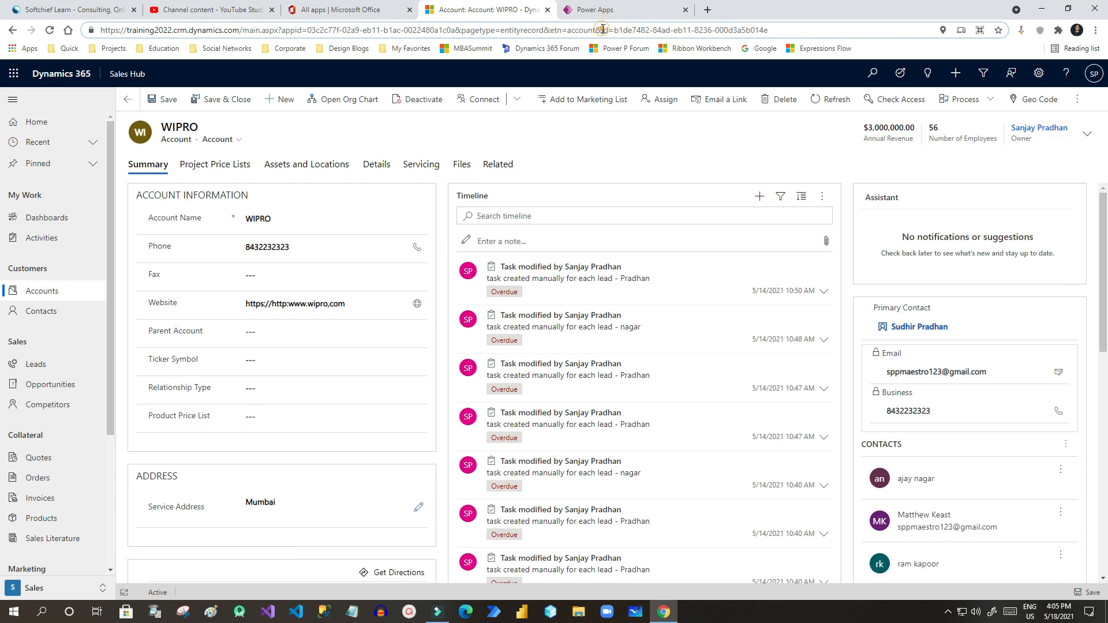
{"action": "left_click_drag", "start_coordinate": [613, 30], "coordinate": [781, 31]}
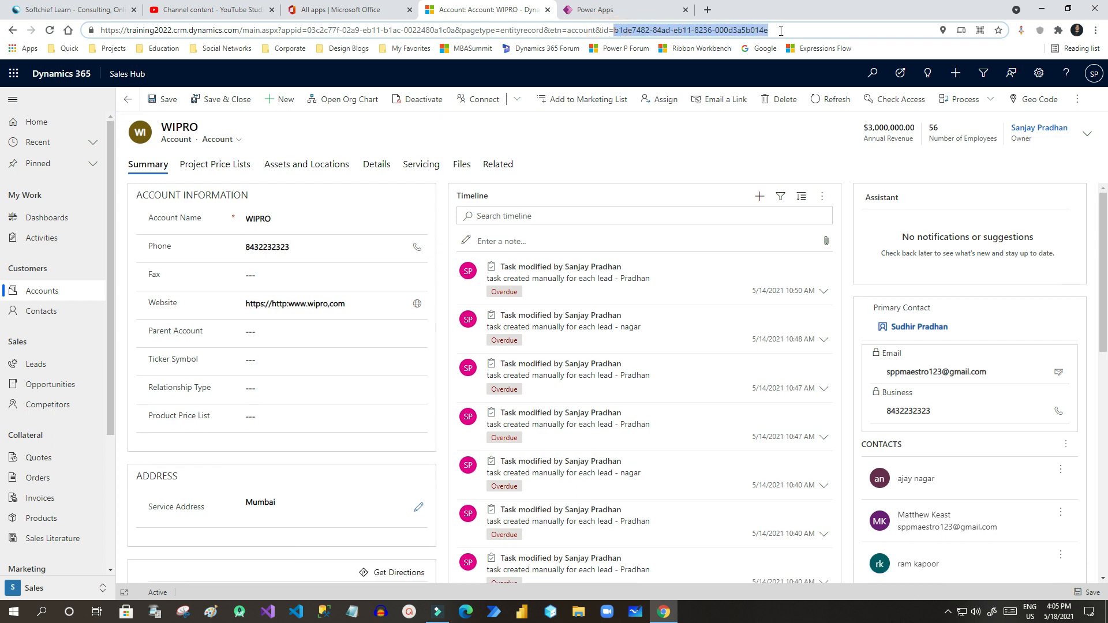
{"action": "key", "text": "ctrl+c"}
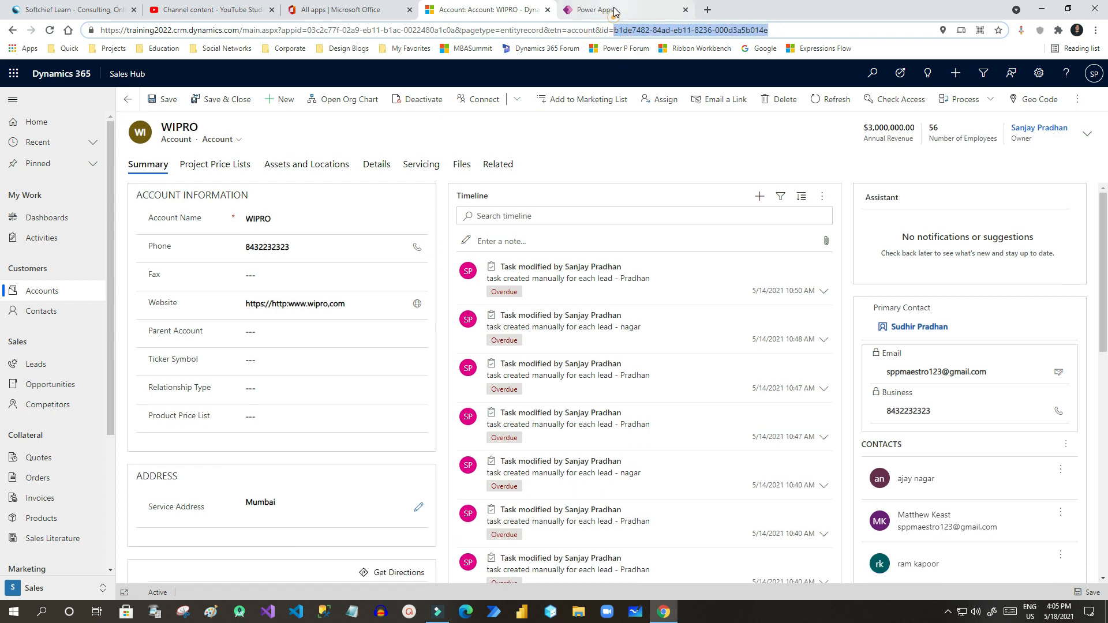
Step: Return to the flow in Power Apps and paste the WIPRO account's record ID as the row filter's comparison value
{"action": "left_click", "coordinate": [605, 10]}
{"action": "key", "text": "ctrl+v"}
{"action": "left_click_drag", "start_coordinate": [618, 251], "coordinate": [753, 252]}
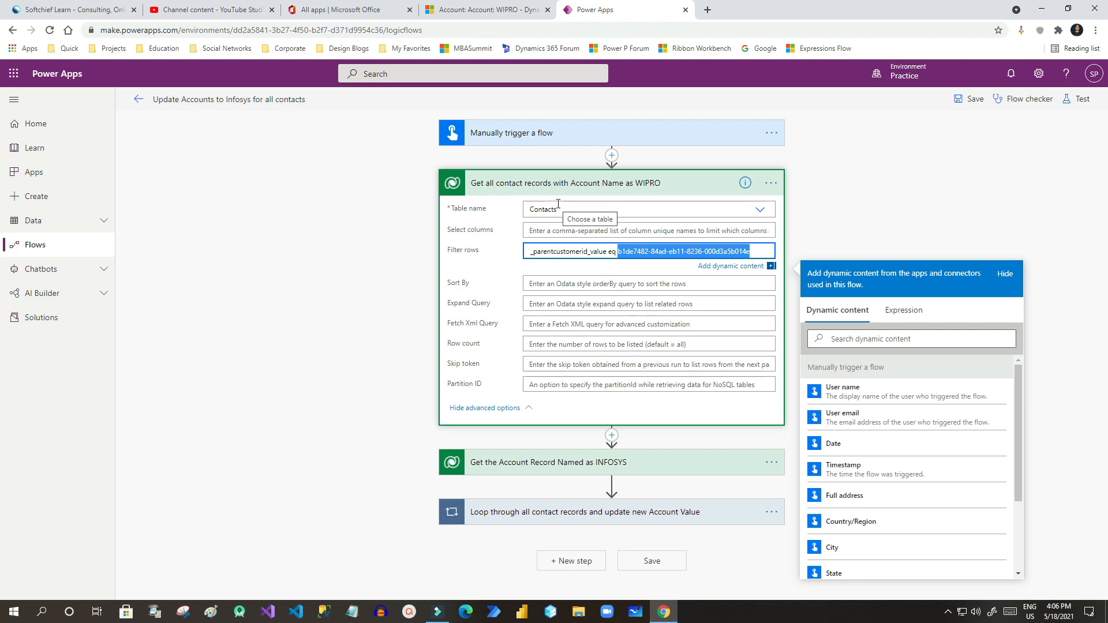
Step: Review the row filter's column name against its account ID value, then collapse the action that gets the WIPRO contacts
{"action": "left_click", "coordinate": [561, 252]}
{"action": "double_click", "coordinate": [561, 252]}
{"action": "left_click", "coordinate": [559, 252]}
{"action": "double_click", "coordinate": [571, 252]}
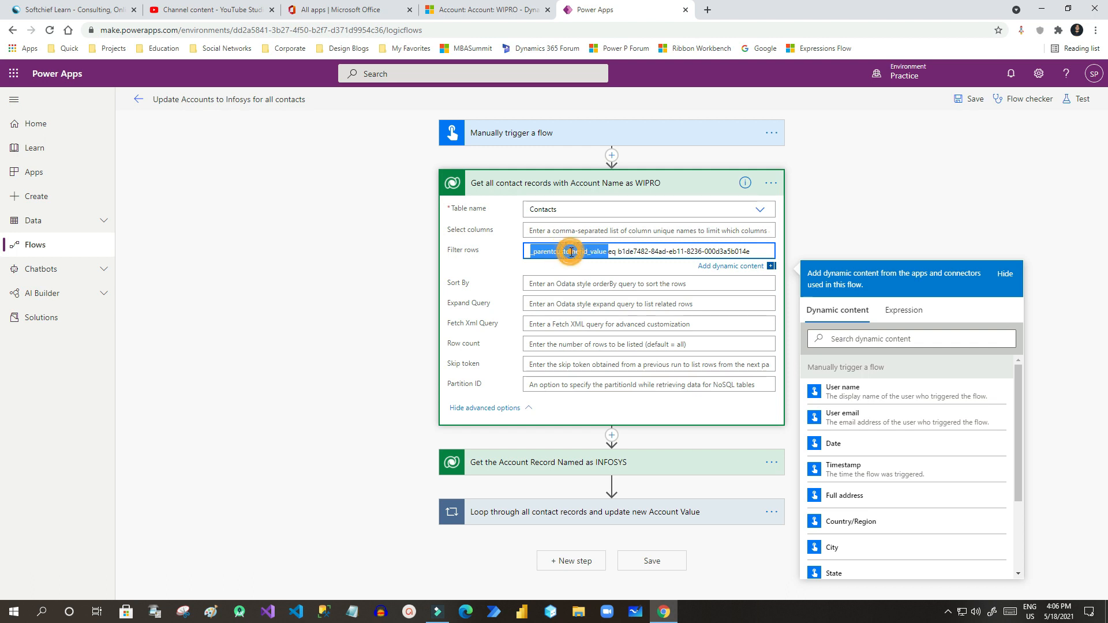
{"action": "triple_click", "coordinate": [645, 251]}
{"action": "left_click", "coordinate": [619, 252]}
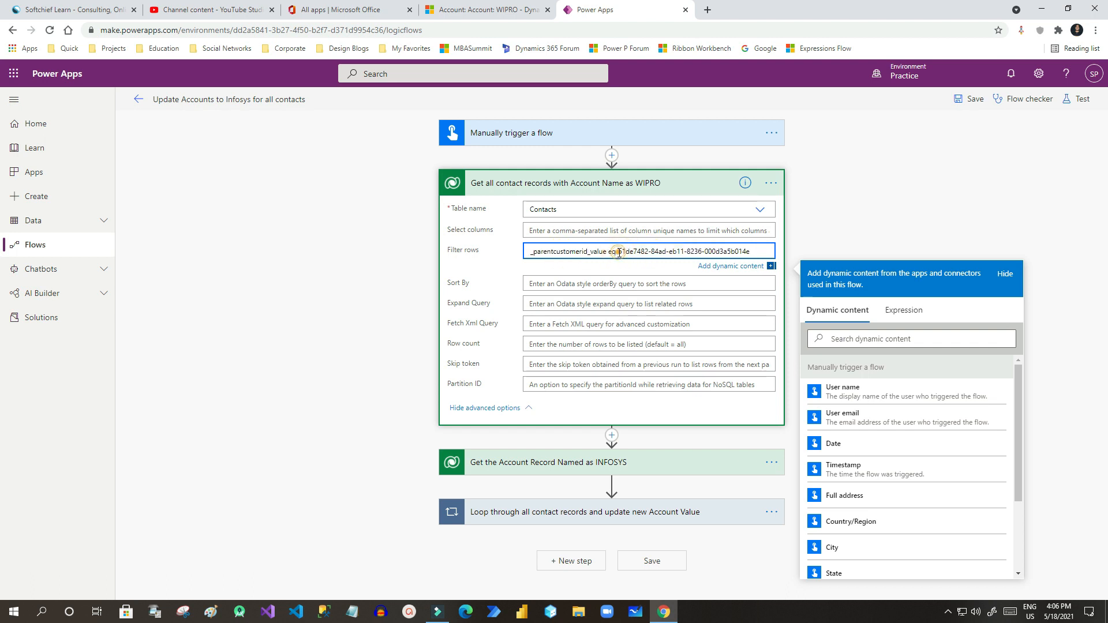
{"action": "left_click_drag", "start_coordinate": [619, 252], "coordinate": [750, 250]}
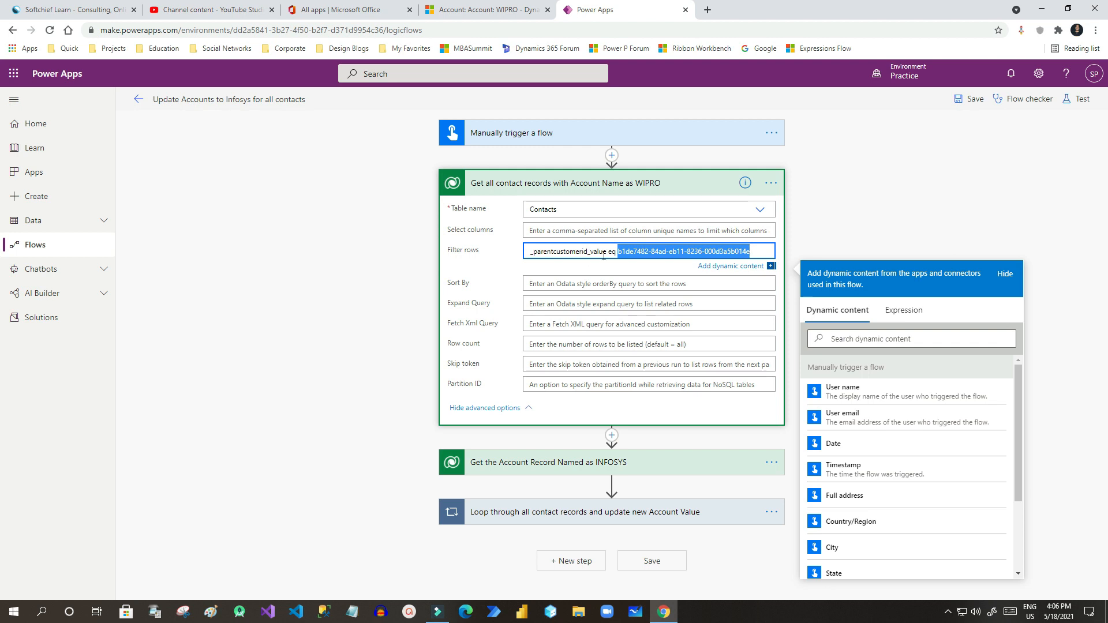
{"action": "left_click_drag", "start_coordinate": [607, 252], "coordinate": [530, 252]}
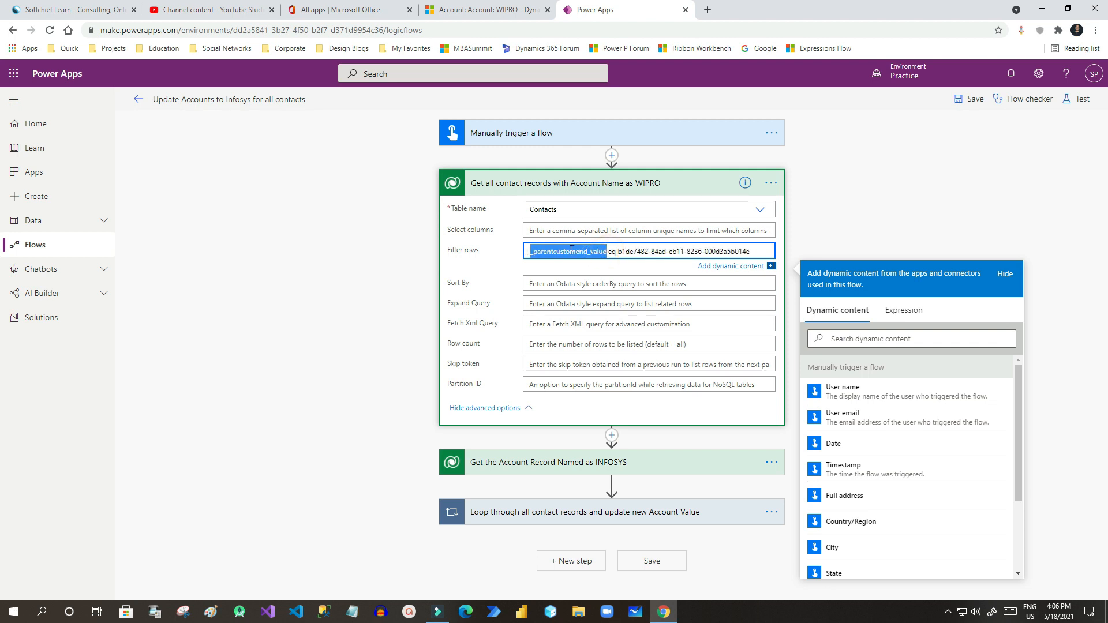
{"action": "left_click", "coordinate": [566, 181]}
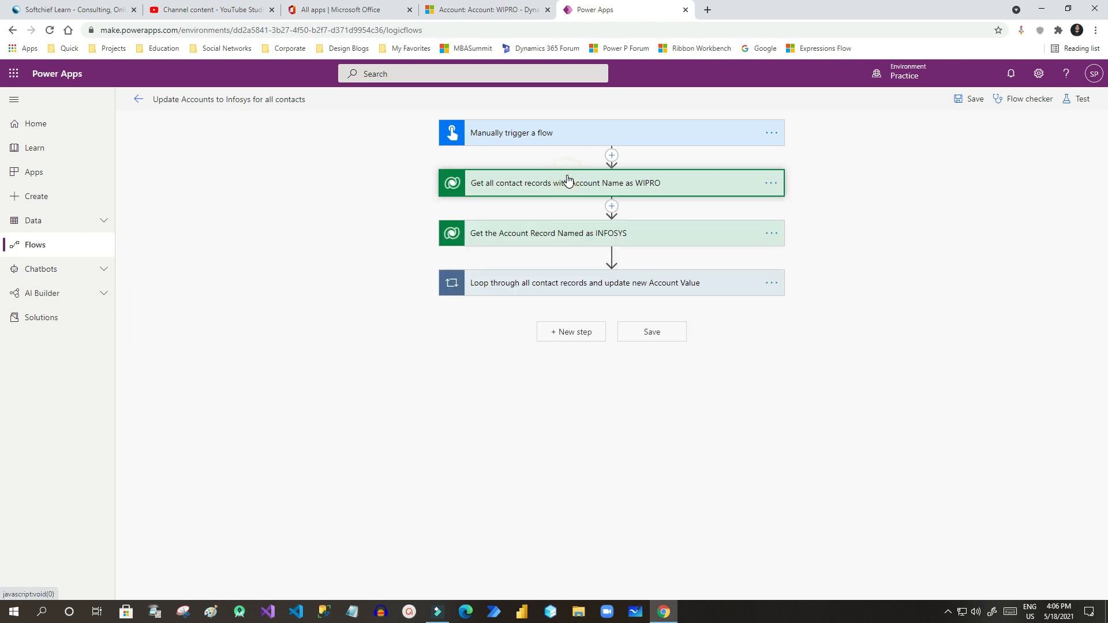
{"action": "left_click", "coordinate": [544, 181]}
{"action": "left_click", "coordinate": [538, 176]}
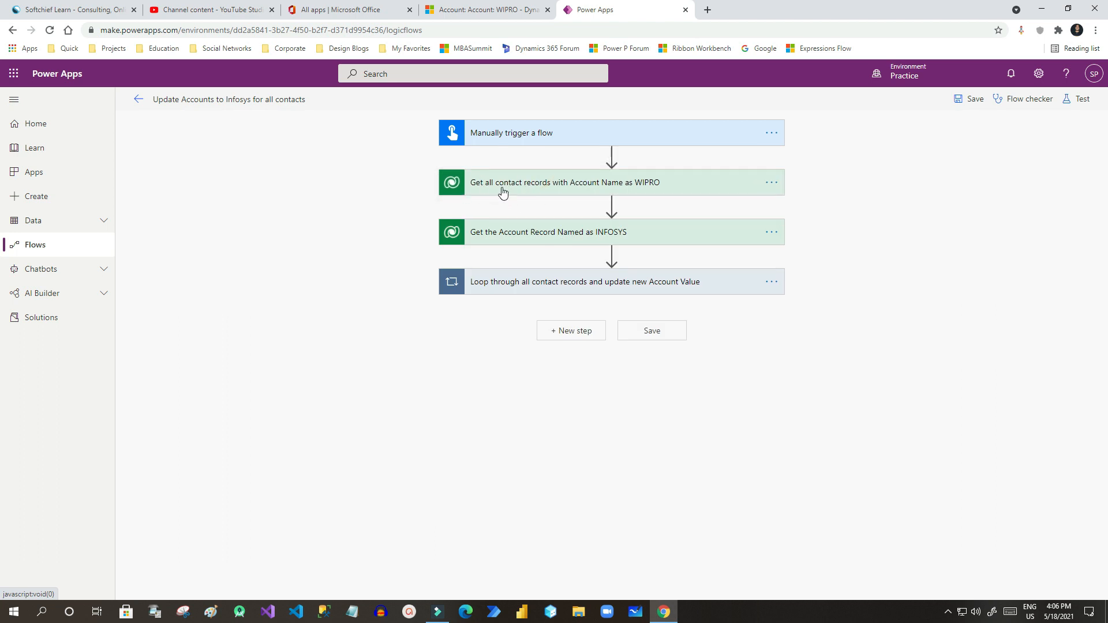
Step: Switch to Dynamics 365, open the contacts list and select all four contacts belonging to WIPRO
{"action": "left_click", "coordinate": [482, 10]}
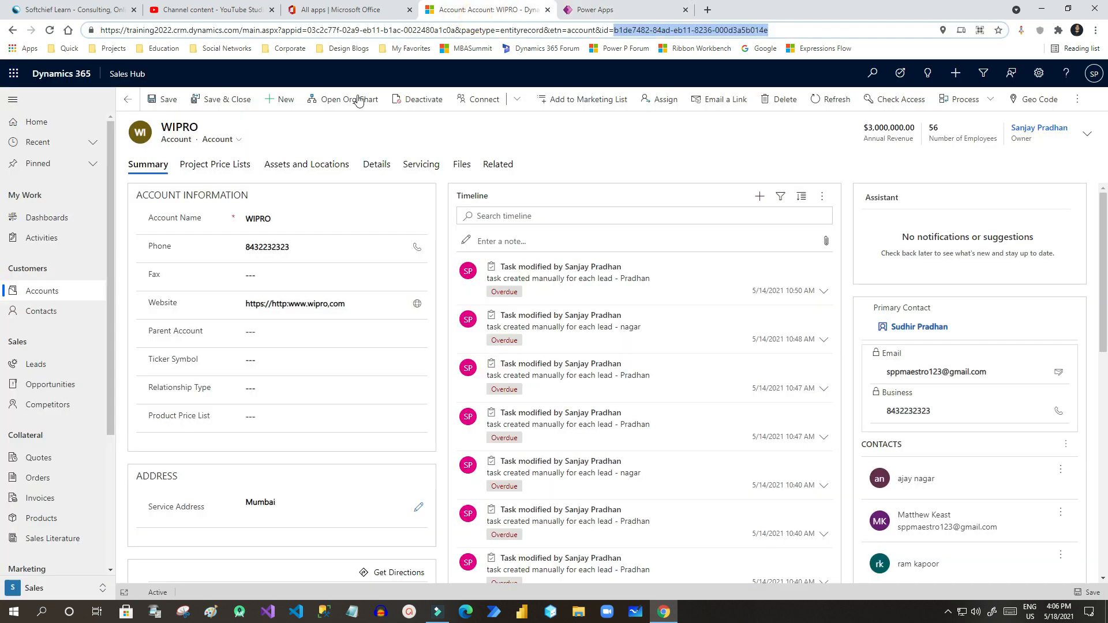
{"action": "left_click", "coordinate": [34, 311]}
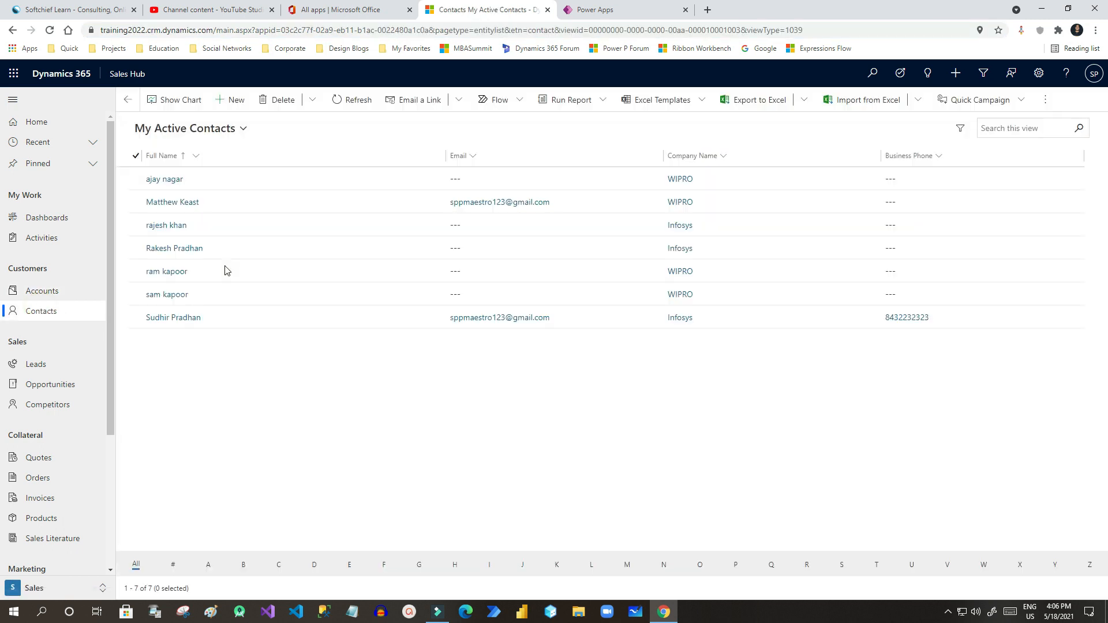
{"action": "left_click", "coordinate": [135, 180]}
{"action": "left_click", "coordinate": [137, 203]}
{"action": "left_click", "coordinate": [137, 271]}
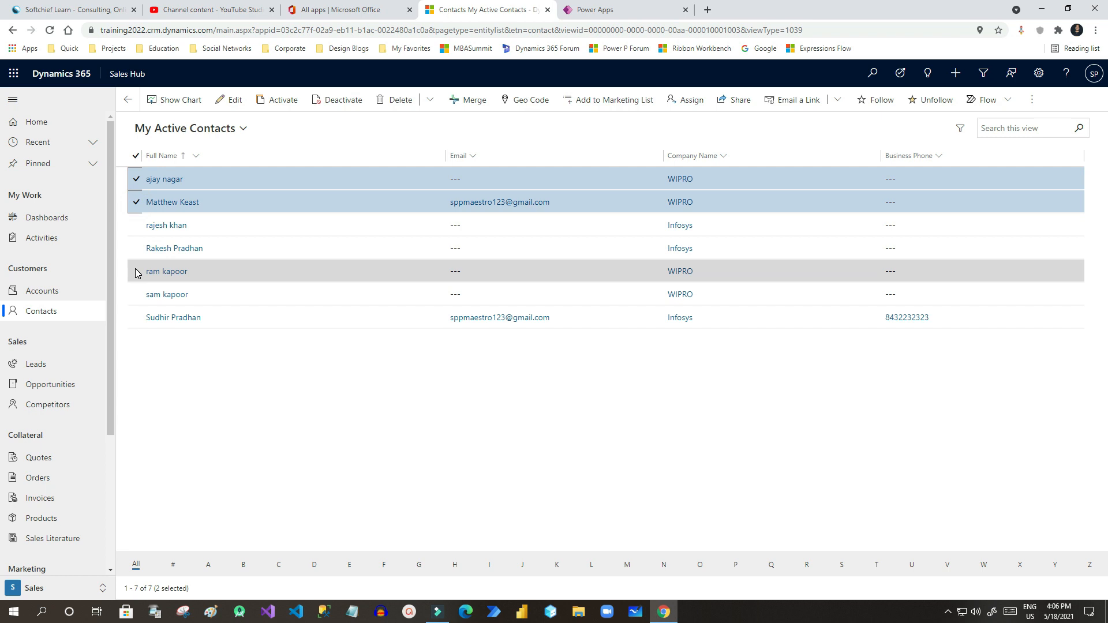
{"action": "left_click", "coordinate": [137, 294]}
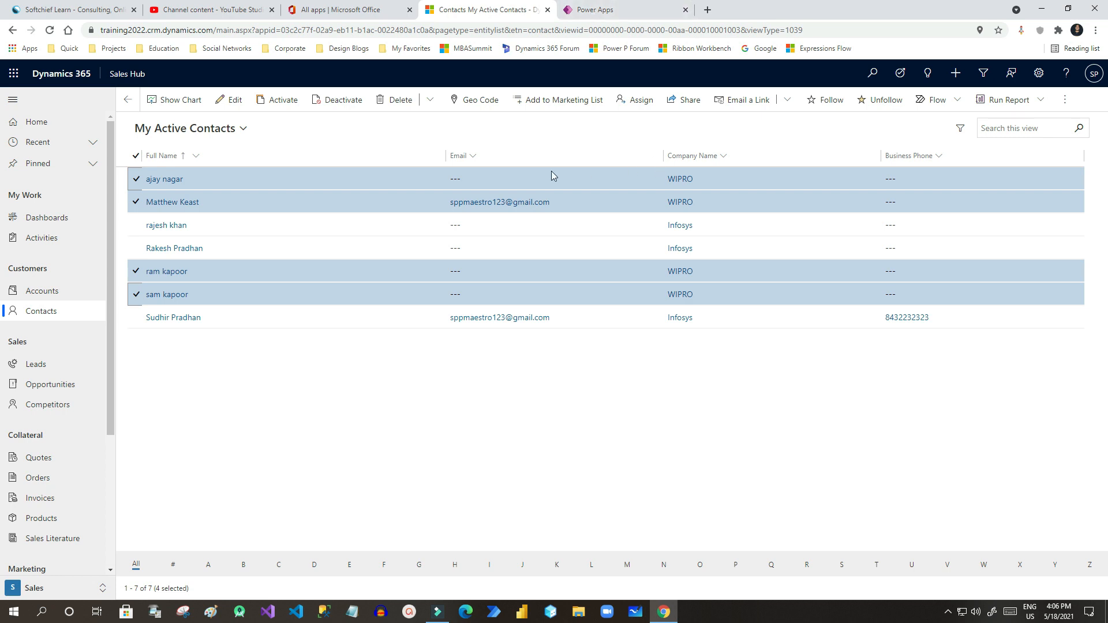
Step: Reopen the WIPRO contacts action in the Power Apps flow, recheck the filter's account ID and _parentcustomerid_value column, and collapse the action
{"action": "left_click", "coordinate": [613, 11]}
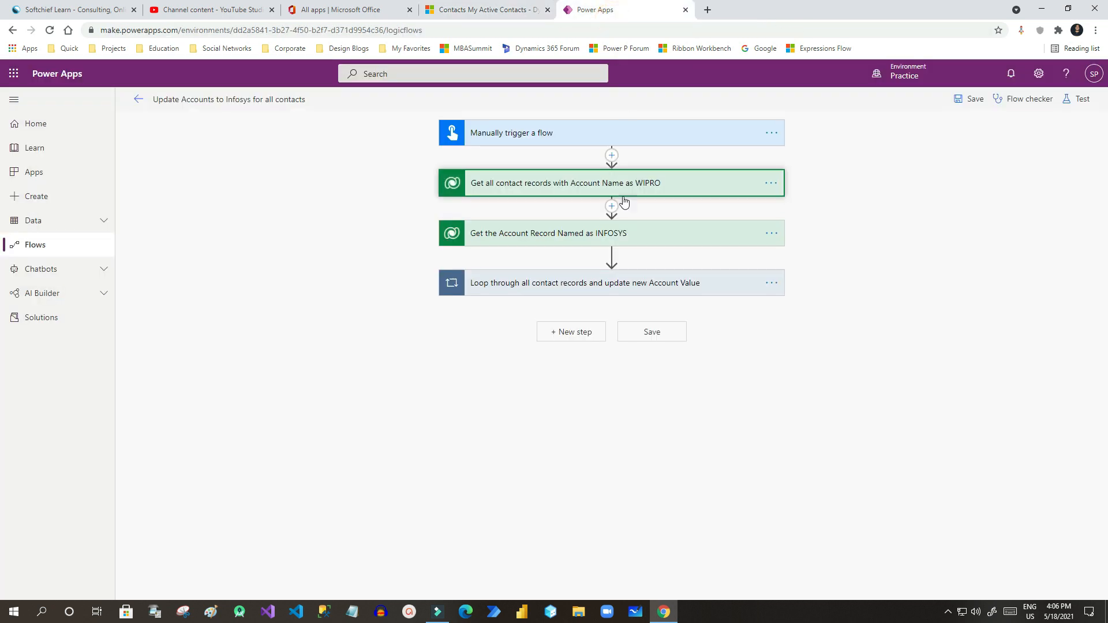
{"action": "left_click", "coordinate": [605, 183]}
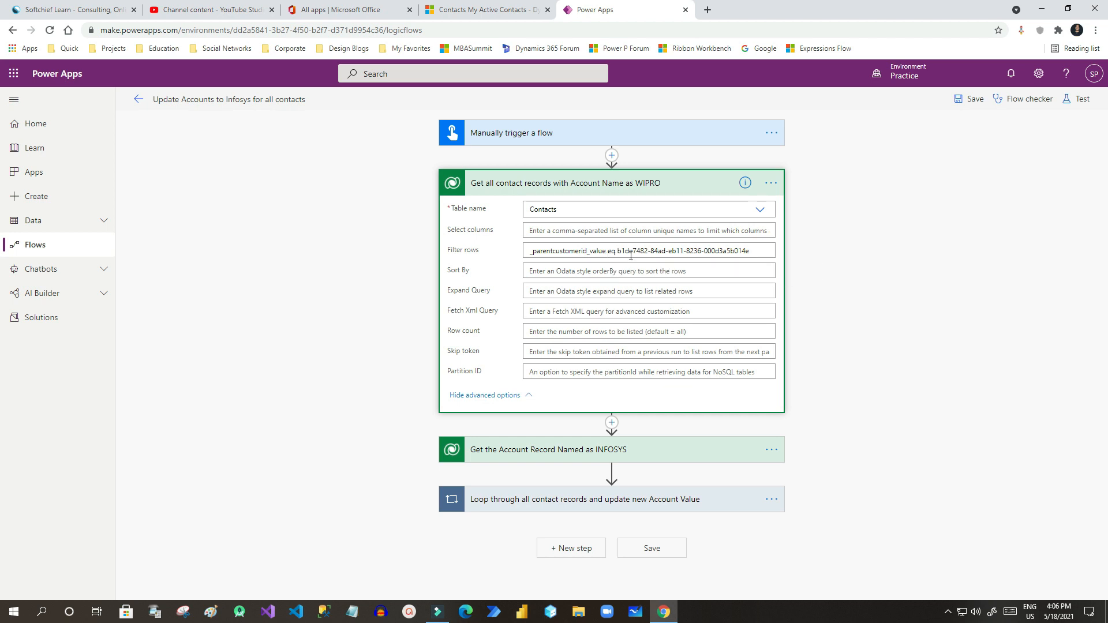
{"action": "left_click", "coordinate": [624, 251]}
{"action": "left_click_drag", "start_coordinate": [617, 251], "coordinate": [753, 251]}
{"action": "left_click", "coordinate": [755, 251]}
{"action": "left_click_drag", "start_coordinate": [612, 251], "coordinate": [533, 252]}
{"action": "left_click", "coordinate": [554, 251]}
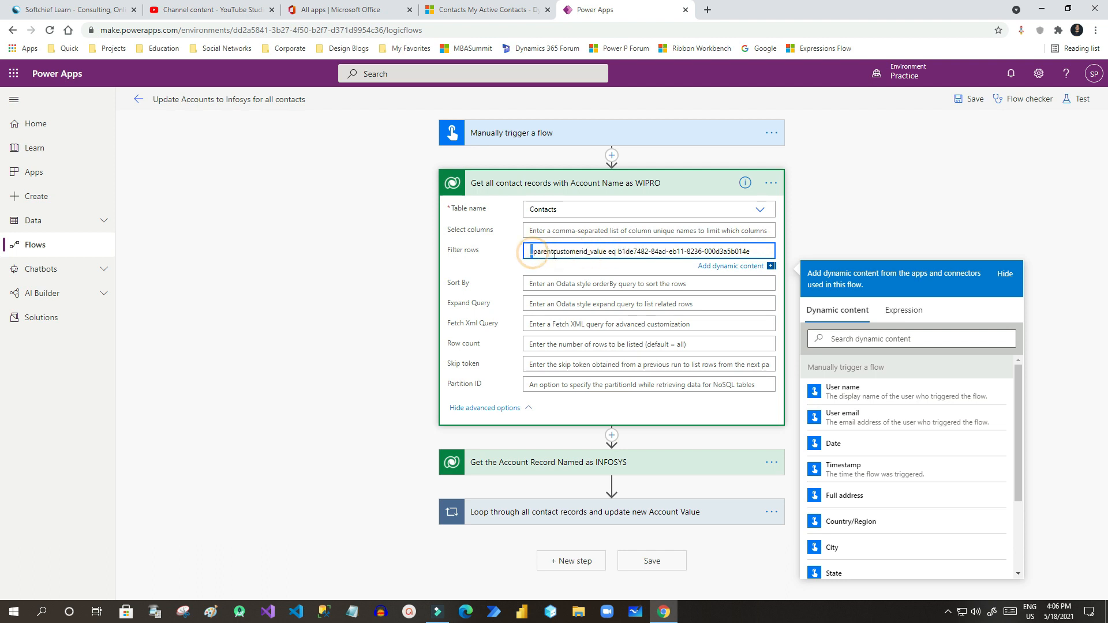
{"action": "double_click", "coordinate": [560, 252]}
{"action": "left_click", "coordinate": [594, 252]}
{"action": "left_click_drag", "start_coordinate": [607, 251], "coordinate": [530, 251]}
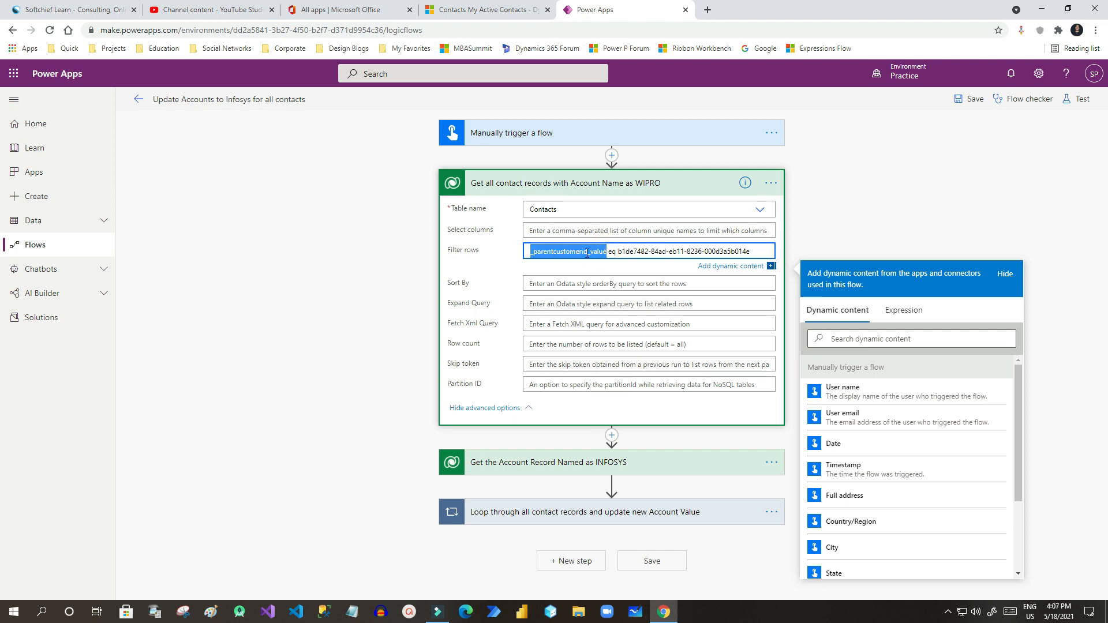
{"action": "left_click", "coordinate": [629, 186]}
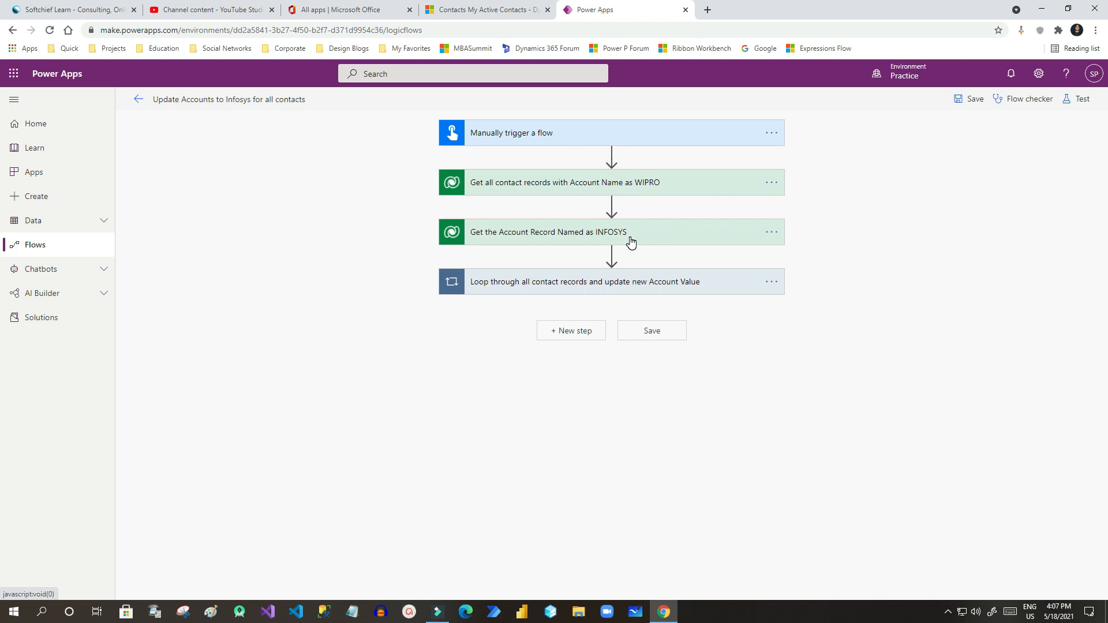
Step: Expand the Get the Account Record Named as INFOSYS action, recheck the WIPRO contacts action, and examine the INFOSYS action's Row ID
{"action": "left_click", "coordinate": [628, 239]}
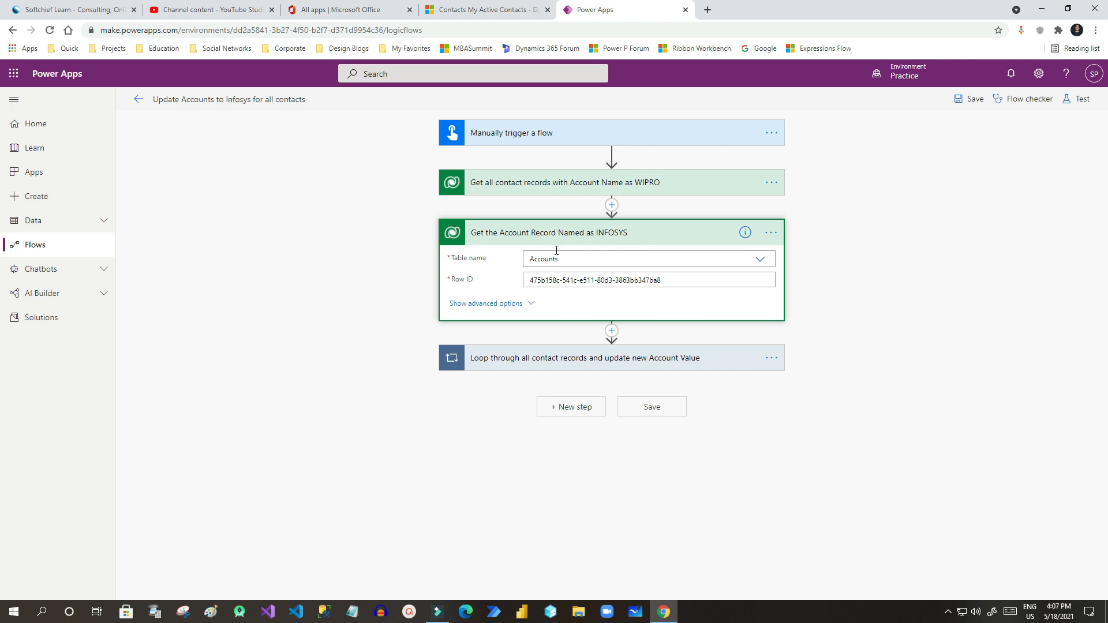
{"action": "left_click", "coordinate": [584, 184]}
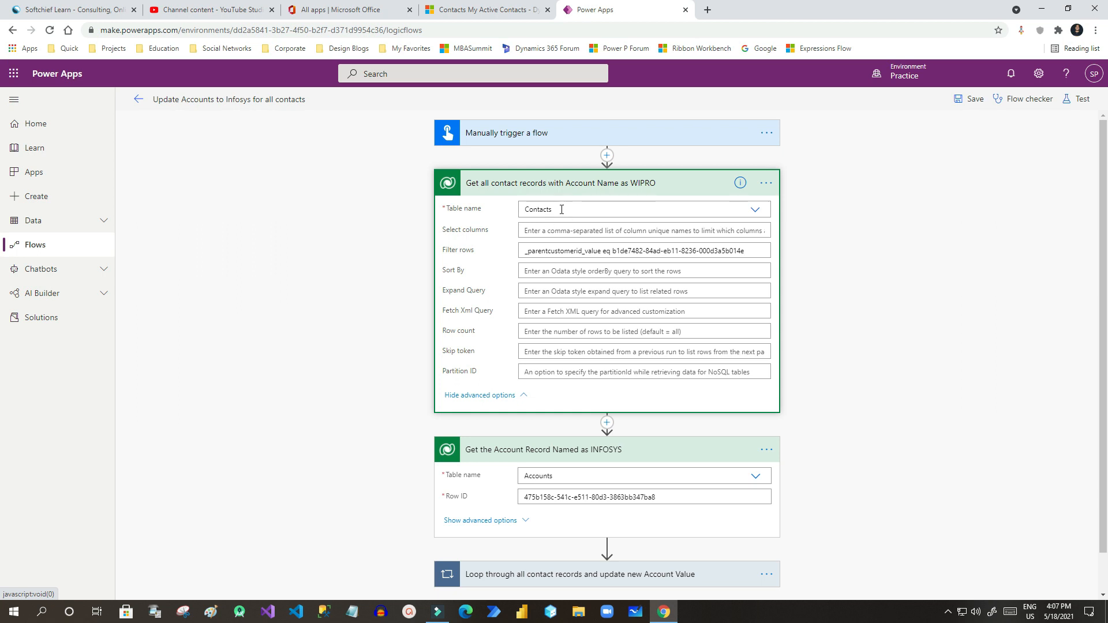
{"action": "left_click", "coordinate": [569, 183]}
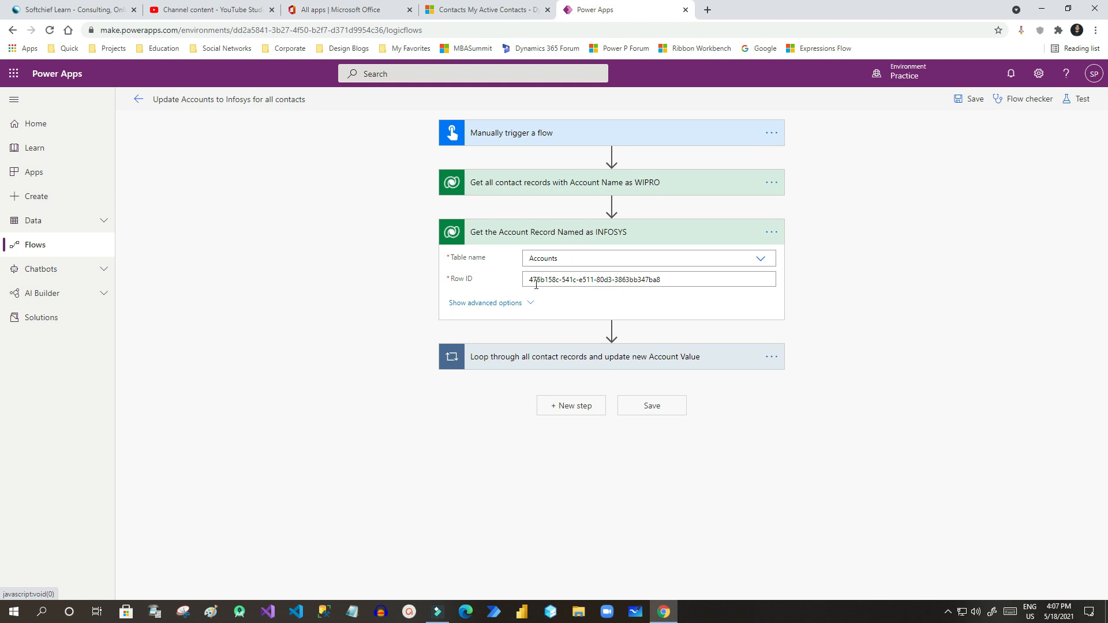
{"action": "mouse_move", "coordinate": [536, 281]}
{"action": "left_mouse_down"}
{"action": "mouse_move", "coordinate": [657, 279]}
{"action": "mouse_move", "coordinate": [518, 284]}
{"action": "left_mouse_up"}
Step: Switch to Dynamics 365, open the Infosys account from the contacts list and select its record ID in the page address
{"action": "left_click", "coordinate": [490, 10]}
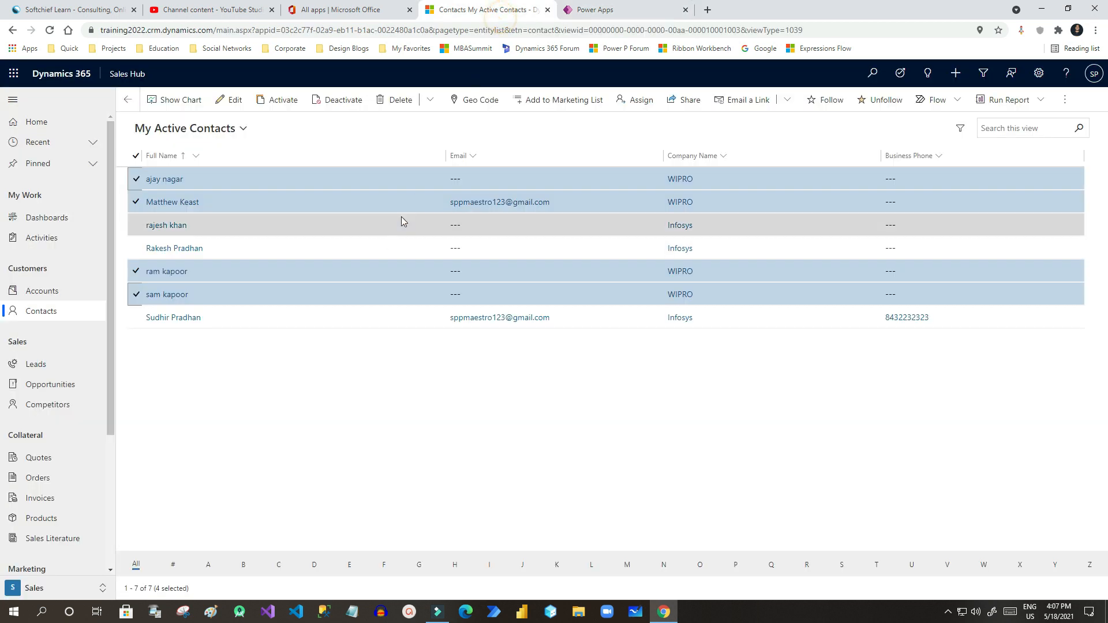
{"action": "left_click", "coordinate": [679, 226]}
{"action": "left_click_drag", "start_coordinate": [170, 158], "coordinate": [307, 155]}
{"action": "left_click", "coordinate": [617, 31]}
{"action": "left_click", "coordinate": [617, 31]}
{"action": "left_click_drag", "start_coordinate": [614, 31], "coordinate": [783, 28]}
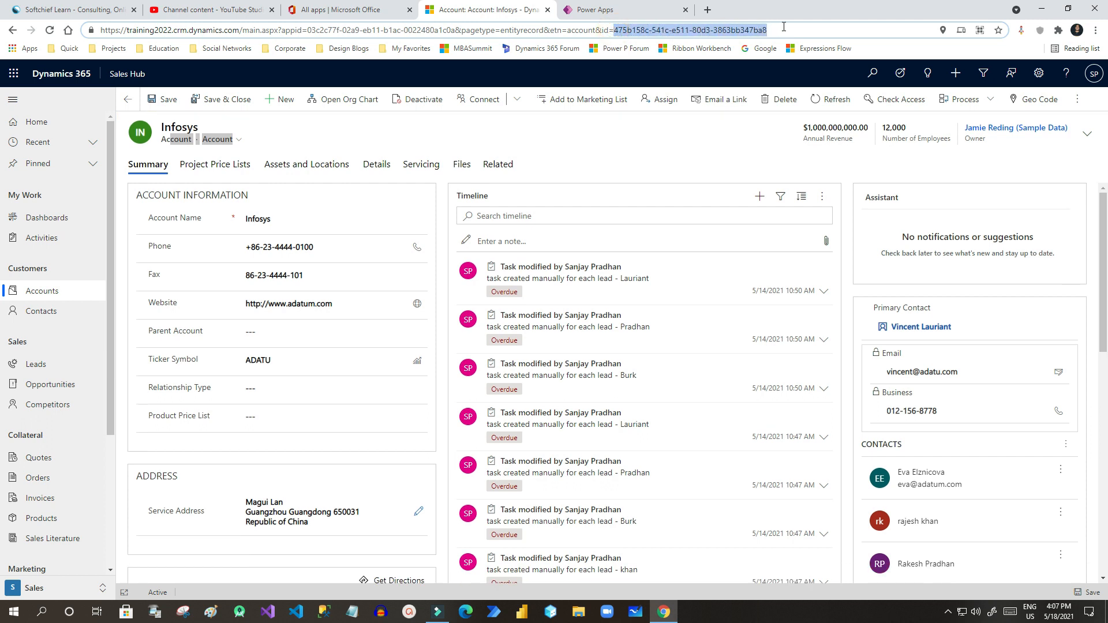
{"action": "left_click", "coordinate": [610, 30]}
{"action": "left_click", "coordinate": [705, 31]}
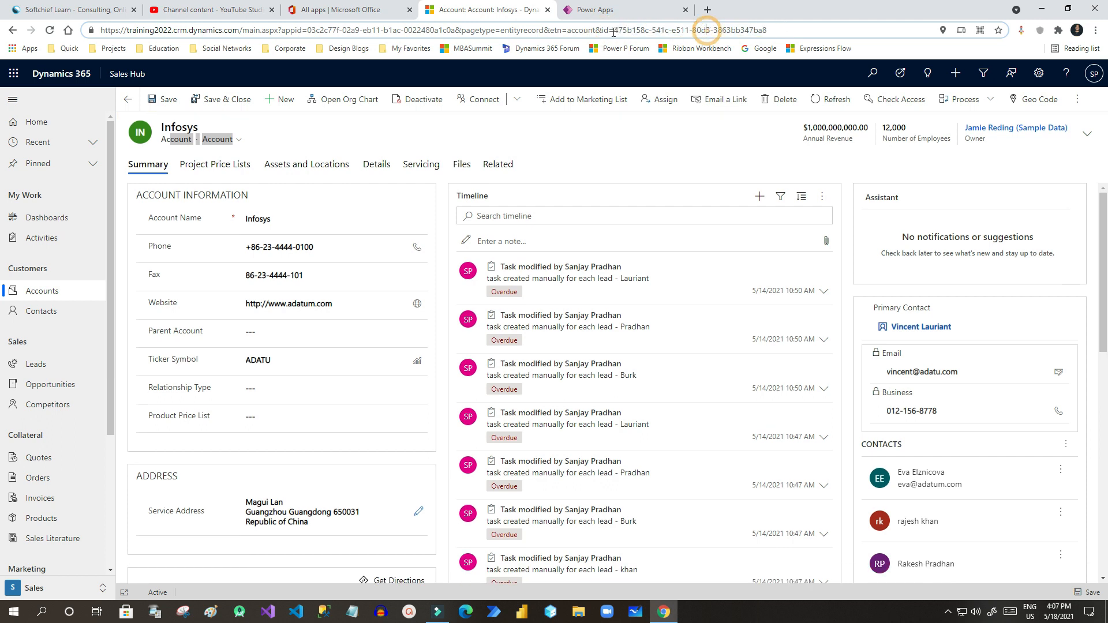
{"action": "left_click_drag", "start_coordinate": [613, 31], "coordinate": [767, 29]}
Step: Return to the flow in Power Apps and check the INFOSYS account action's Row ID against the Infosys record ID
{"action": "left_click", "coordinate": [594, 10]}
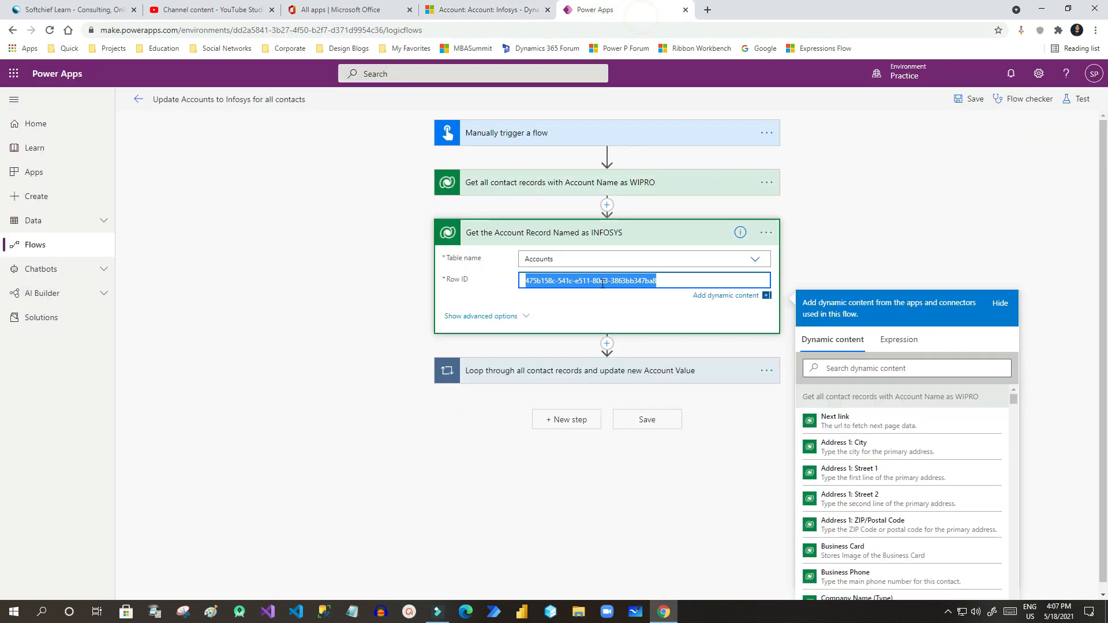
{"action": "left_click", "coordinate": [560, 283]}
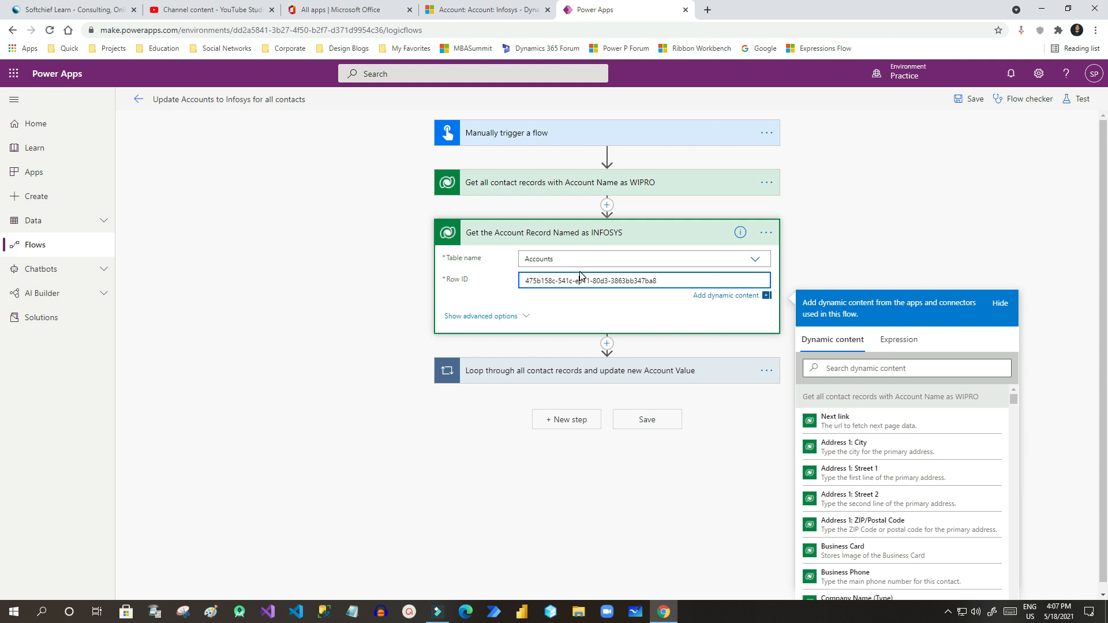
{"action": "double_click", "coordinate": [667, 287]}
{"action": "left_click_drag", "start_coordinate": [668, 287], "coordinate": [499, 282]}
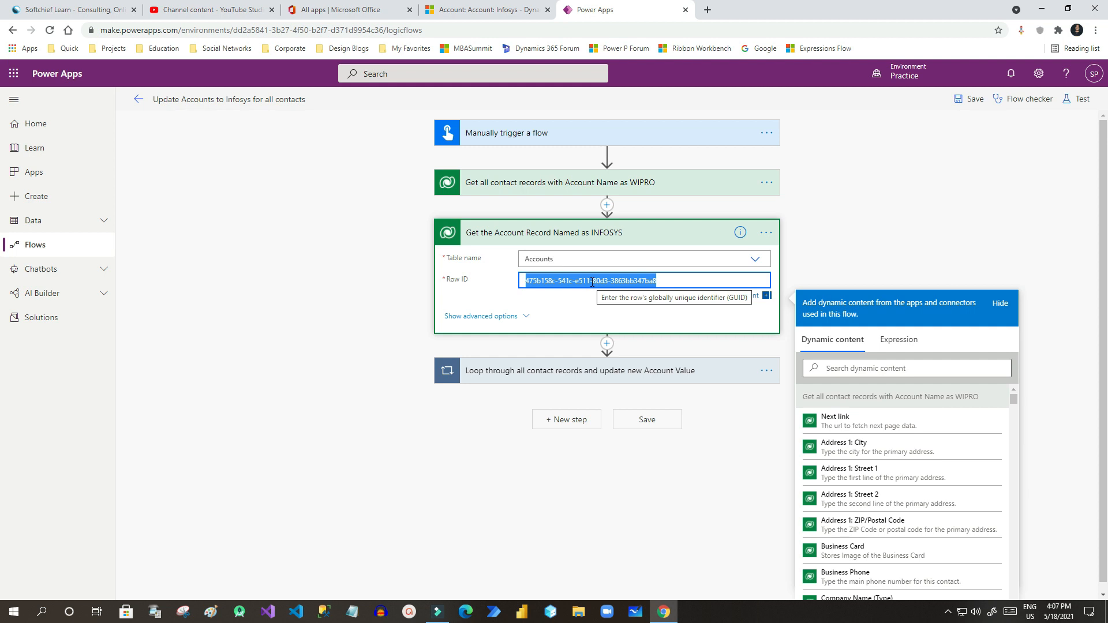
Step: Recheck the WIPRO contacts action's row filter, then collapse both the WIPRO contacts and INFOSYS account actions
{"action": "left_click", "coordinate": [526, 183]}
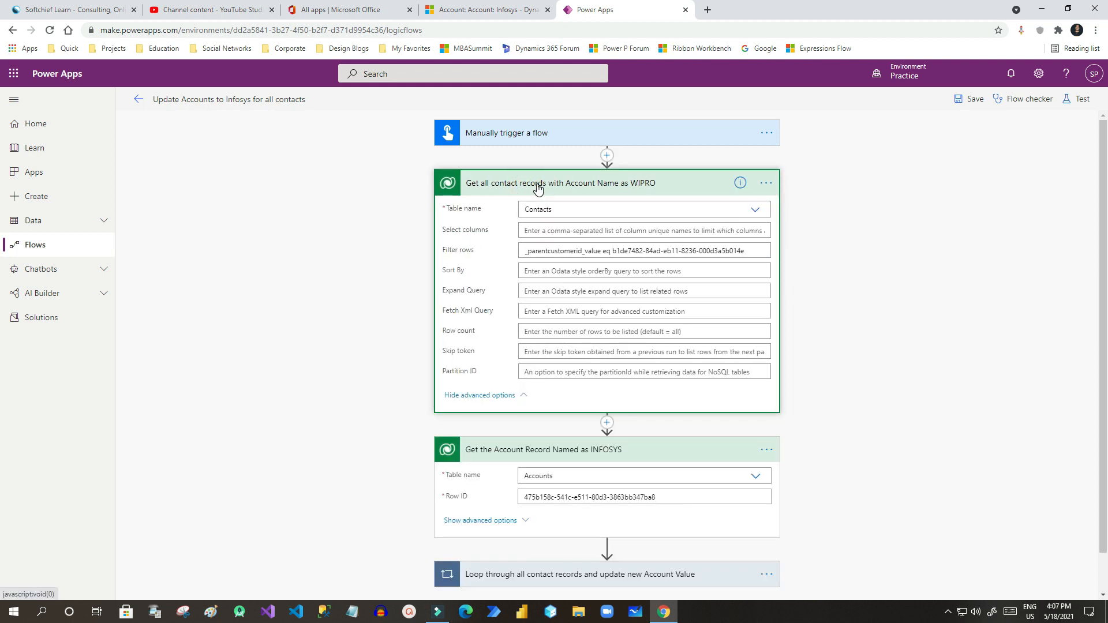
{"action": "left_click", "coordinate": [537, 187]}
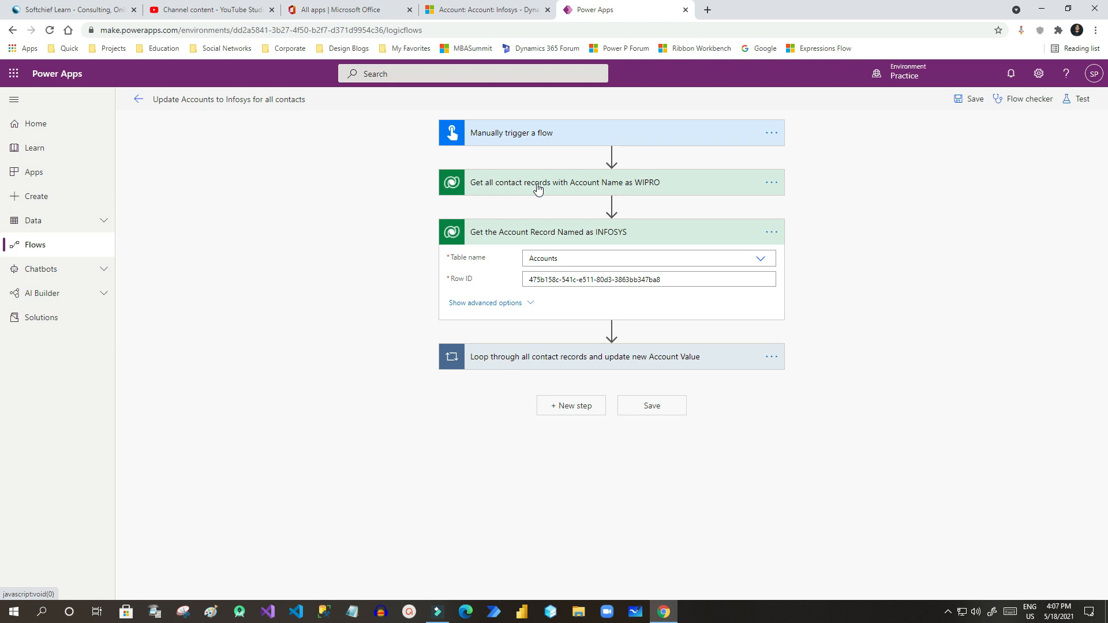
{"action": "left_click", "coordinate": [549, 232]}
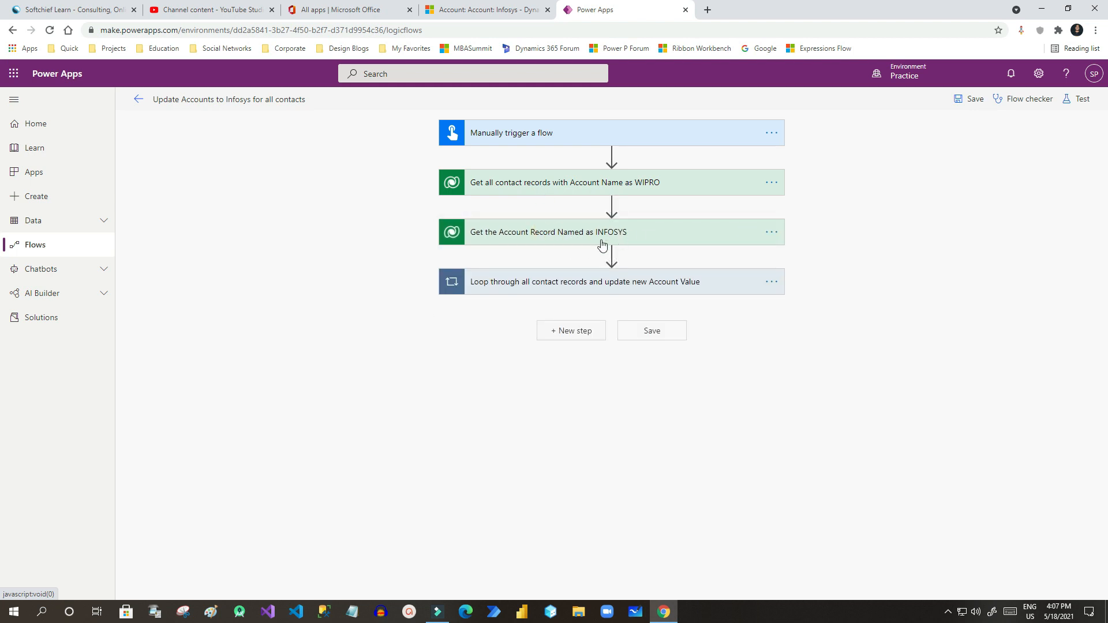
Step: Expand the loop through all contact records, review its value output, and collapse the update action inside it
{"action": "left_click", "coordinate": [537, 282]}
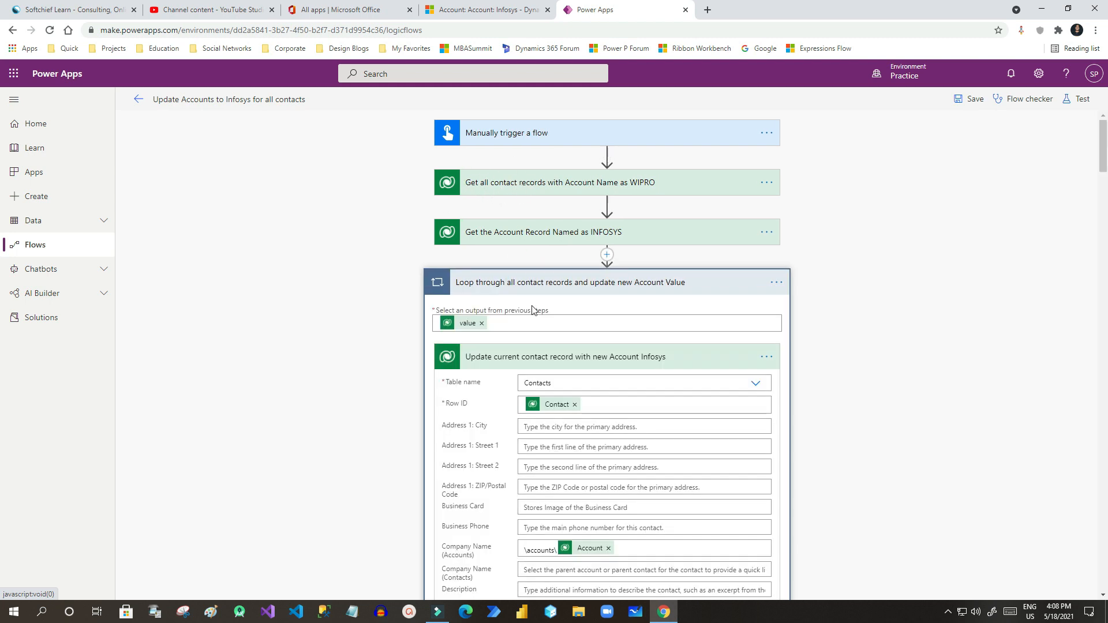
{"action": "scroll", "coordinate": [534, 315], "scroll_direction": "down", "scroll_amount": 2}
{"action": "left_click", "coordinate": [521, 241]}
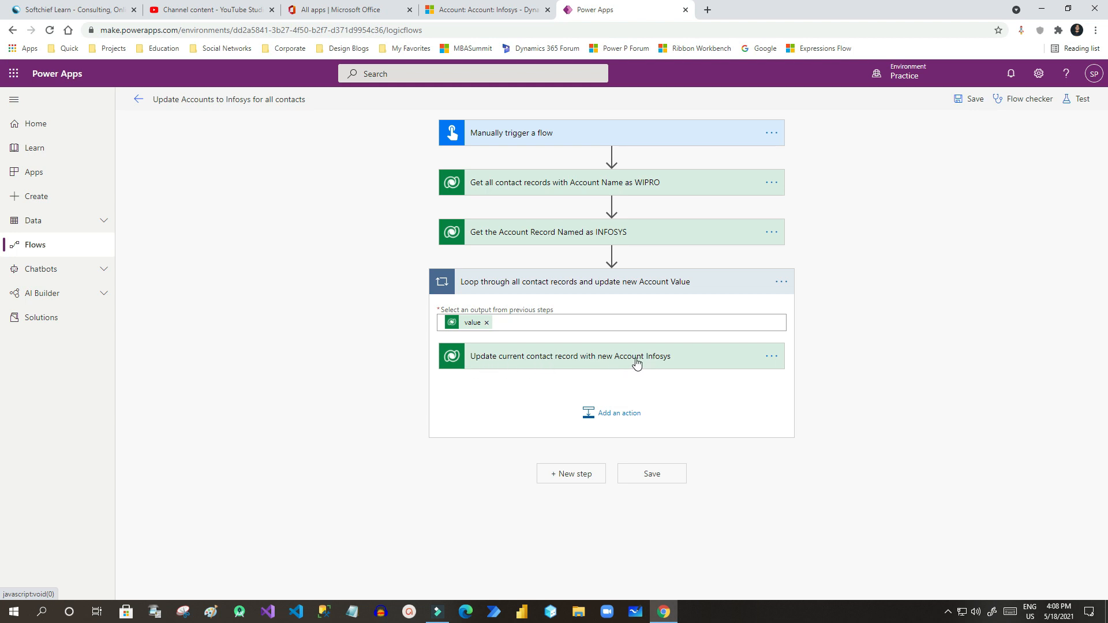
Step: Expand the Update current contact record with new Account Infosys action and examine its Table name and Row ID settings
{"action": "left_click", "coordinate": [553, 362]}
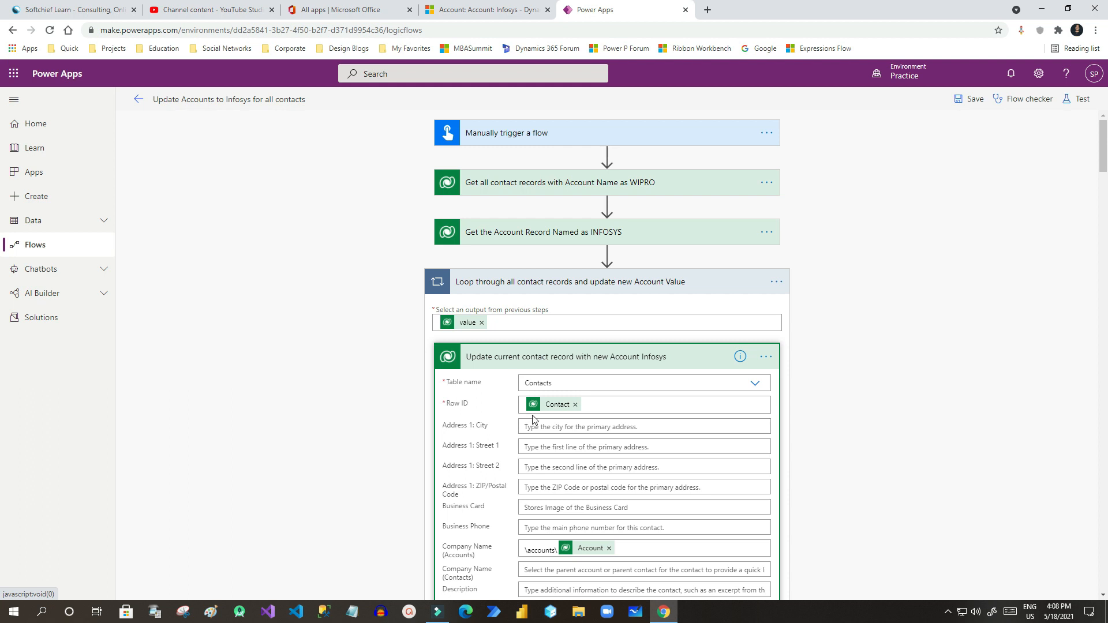
{"action": "scroll", "coordinate": [574, 391], "scroll_direction": "down", "scroll_amount": 1}
{"action": "scroll", "coordinate": [606, 403], "scroll_direction": "down", "scroll_amount": 2}
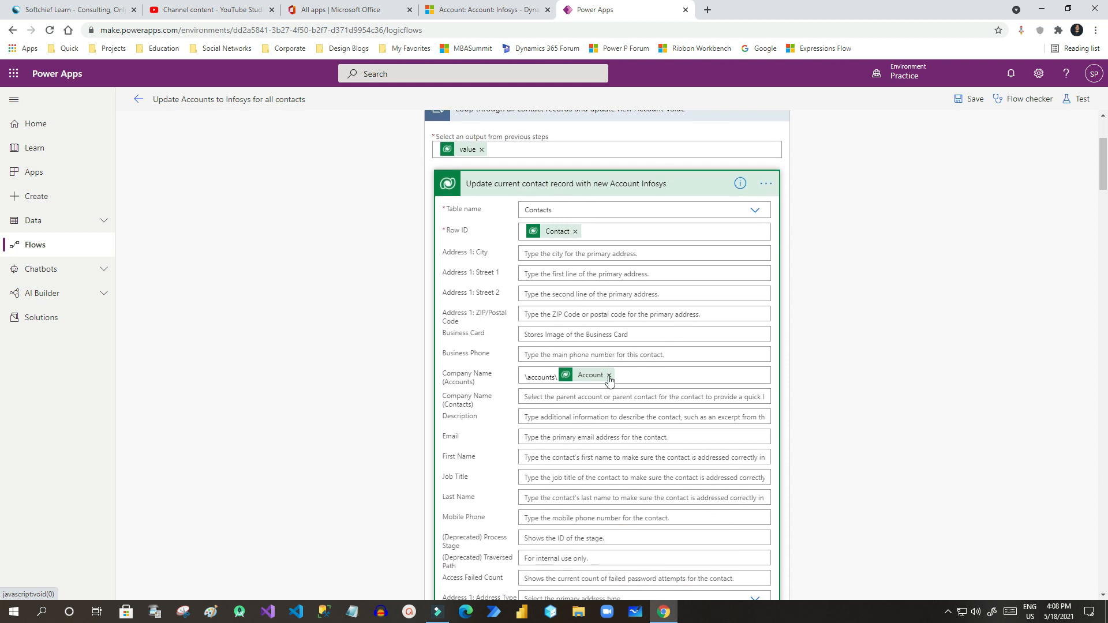
{"action": "left_click_drag", "start_coordinate": [446, 209], "coordinate": [483, 210]}
{"action": "left_click", "coordinate": [493, 214]}
{"action": "left_click", "coordinate": [453, 235]}
{"action": "left_click", "coordinate": [465, 232]}
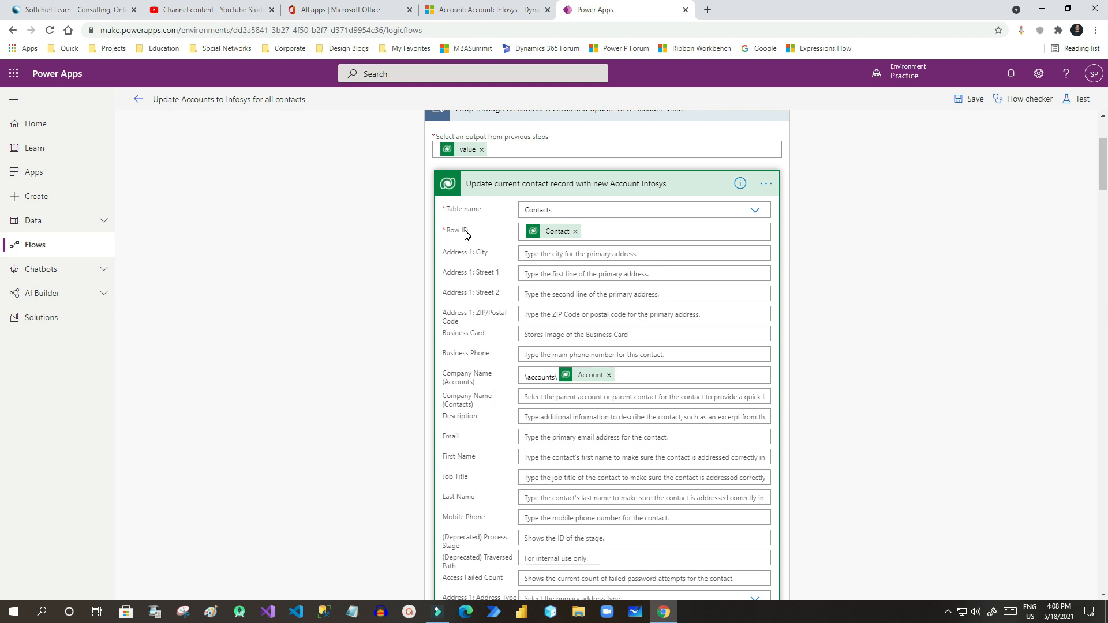
{"action": "left_click", "coordinate": [480, 221]}
{"action": "left_click", "coordinate": [470, 224]}
{"action": "mouse_move", "coordinate": [581, 238]}
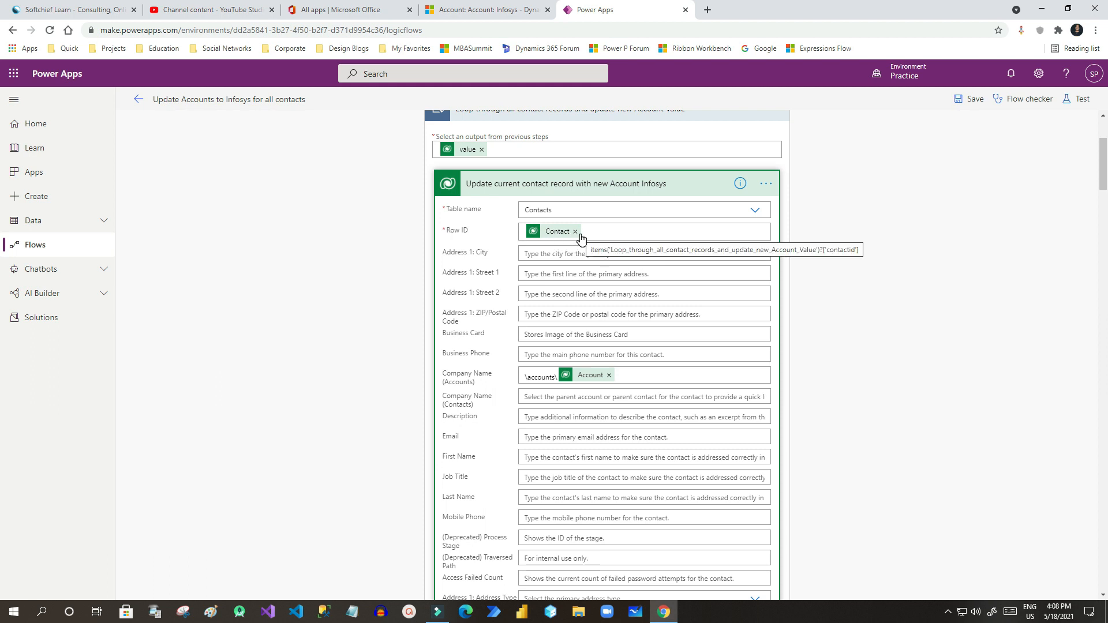
{"action": "scroll", "coordinate": [581, 238], "scroll_direction": "up", "scroll_amount": 1}
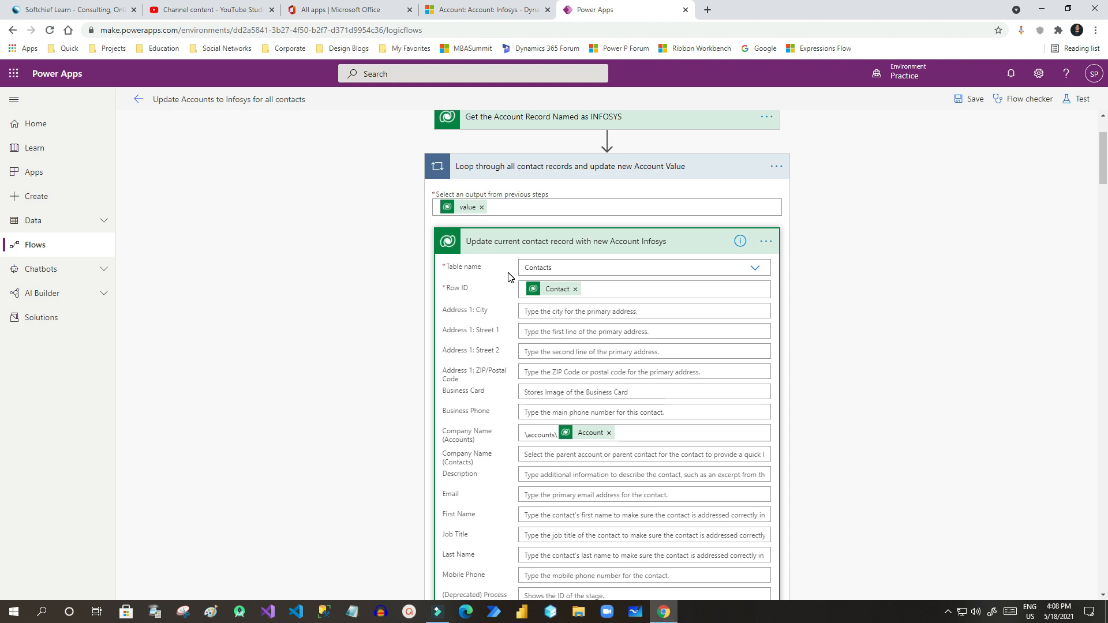
Step: Switch to Dynamics 365, open the contacts list and select the first contact belonging to WIPRO
{"action": "left_click", "coordinate": [481, 10]}
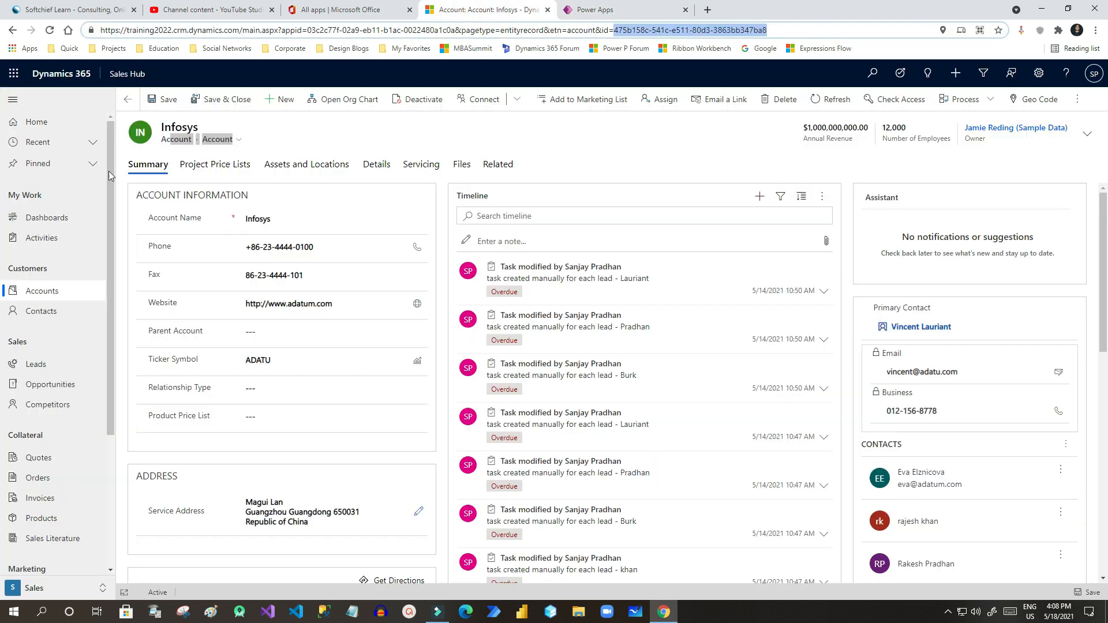
{"action": "left_click", "coordinate": [35, 292]}
{"action": "left_click", "coordinate": [44, 312]}
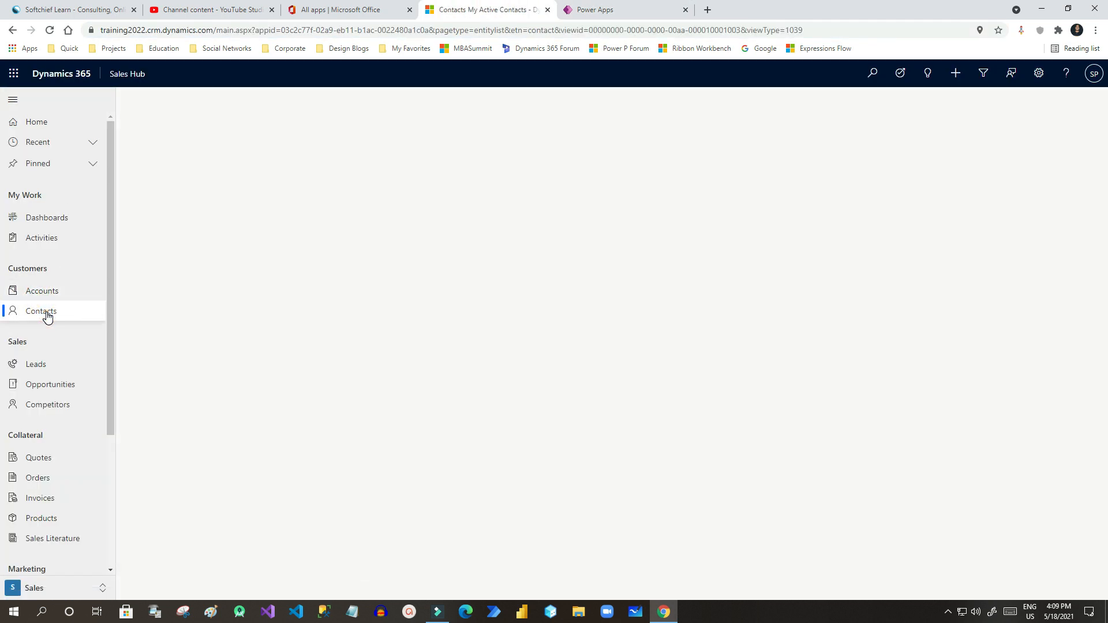
{"action": "left_click", "coordinate": [136, 180]}
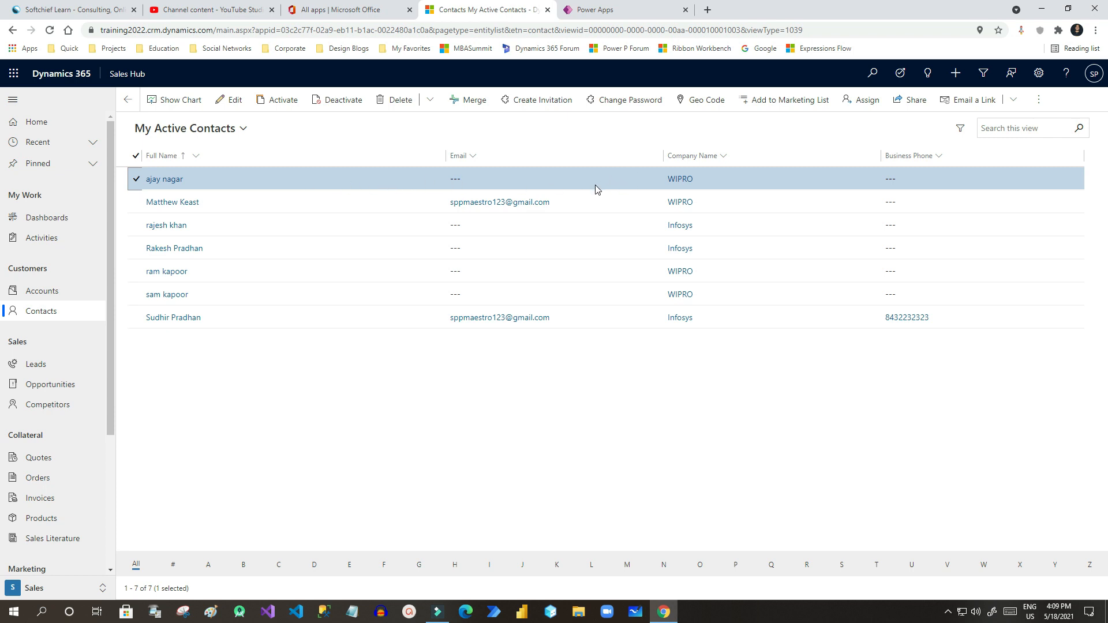
Step: Return to the flow in Power Apps, search the Row ID's dynamic content for "contact" and locate Contact among the WIPRO contacts action's outputs
{"action": "left_click", "coordinate": [577, 10]}
{"action": "scroll", "coordinate": [525, 208], "scroll_direction": "up", "scroll_amount": 1}
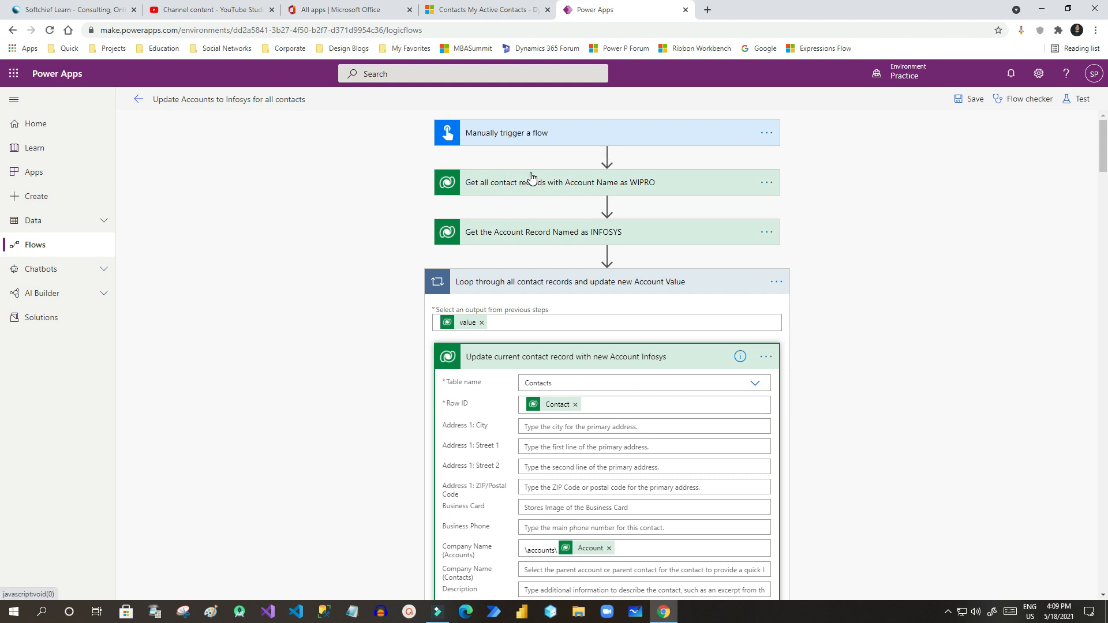
{"action": "scroll", "coordinate": [531, 177], "scroll_direction": "down", "scroll_amount": 2}
{"action": "left_click", "coordinate": [593, 288]}
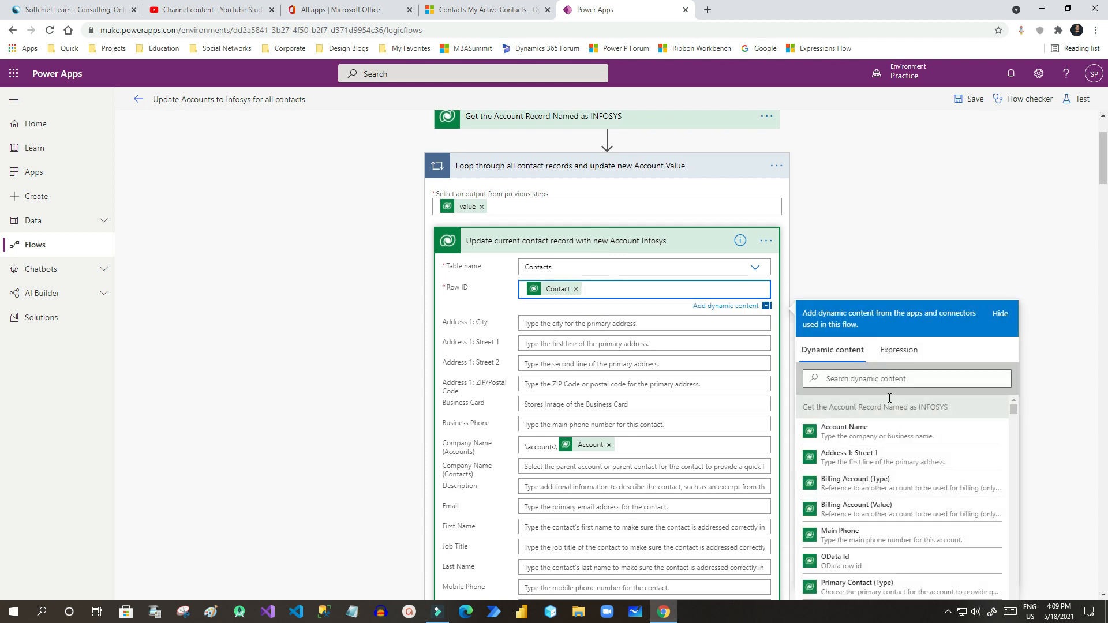
{"action": "left_click", "coordinate": [850, 379]}
{"action": "type", "text": "contact"}
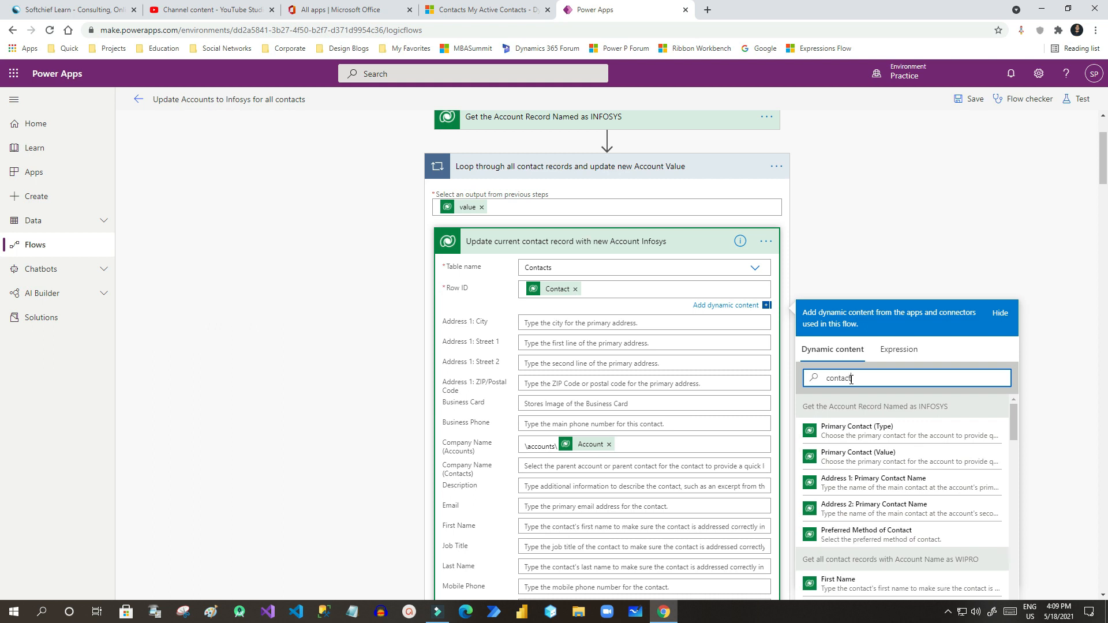
{"action": "scroll", "coordinate": [838, 472], "scroll_direction": "down", "scroll_amount": 2}
{"action": "left_click_drag", "start_coordinate": [814, 444], "coordinate": [923, 443]}
{"action": "left_click", "coordinate": [922, 442]}
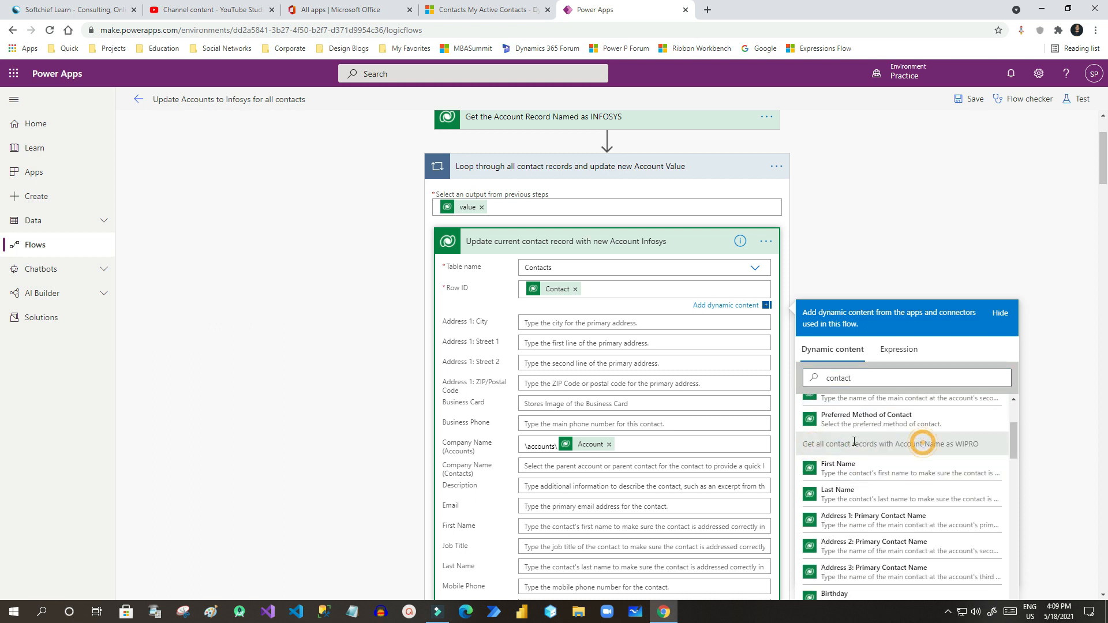
{"action": "left_click_drag", "start_coordinate": [807, 444], "coordinate": [930, 446]}
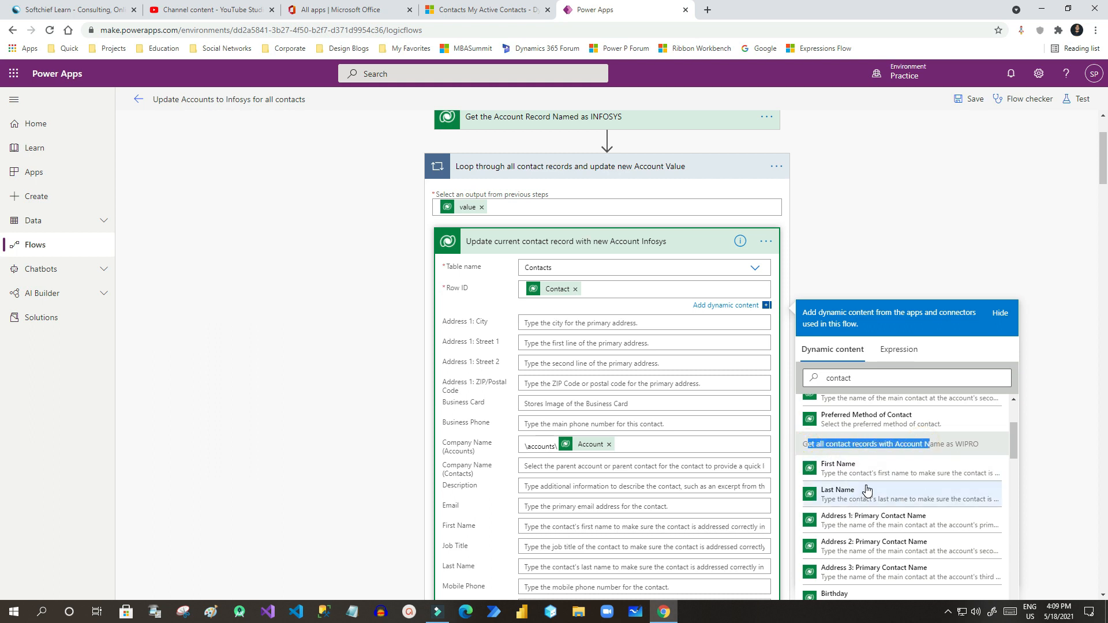
{"action": "scroll", "coordinate": [866, 489], "scroll_direction": "down", "scroll_amount": 2}
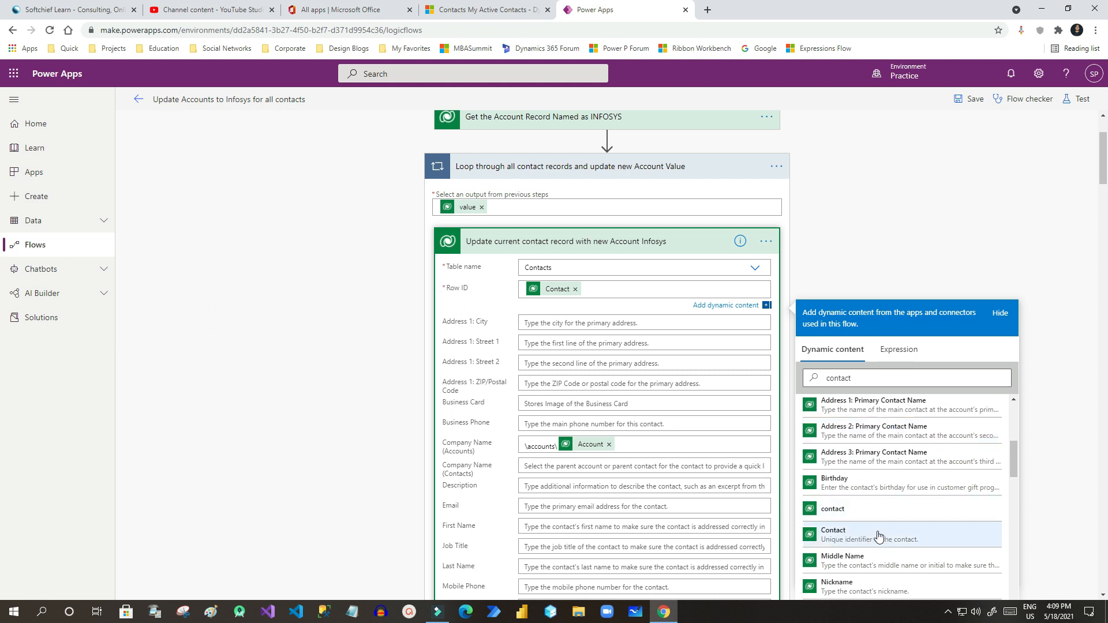
{"action": "scroll", "coordinate": [872, 542], "scroll_direction": "up", "scroll_amount": 2}
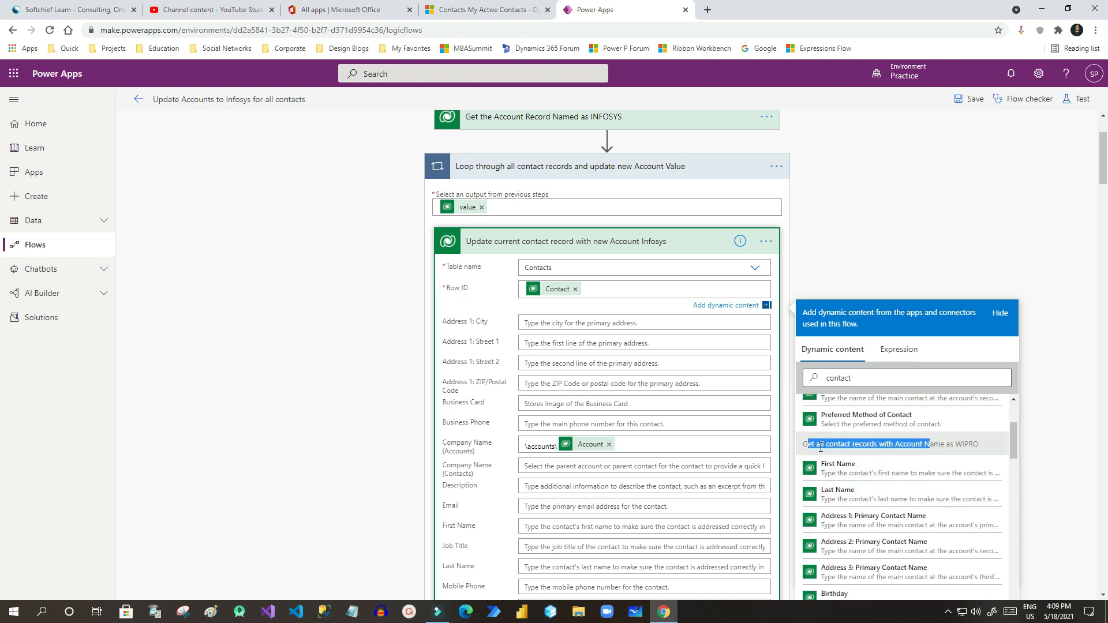
{"action": "mouse_move", "coordinate": [810, 445]}
{"action": "left_mouse_down"}
{"action": "mouse_move", "coordinate": [967, 444]}
{"action": "mouse_move", "coordinate": [826, 445]}
{"action": "left_mouse_up"}
{"action": "left_click", "coordinate": [959, 444]}
{"action": "scroll", "coordinate": [839, 456], "scroll_direction": "down", "scroll_amount": 1}
{"action": "scroll", "coordinate": [838, 456], "scroll_direction": "down", "scroll_amount": 3}
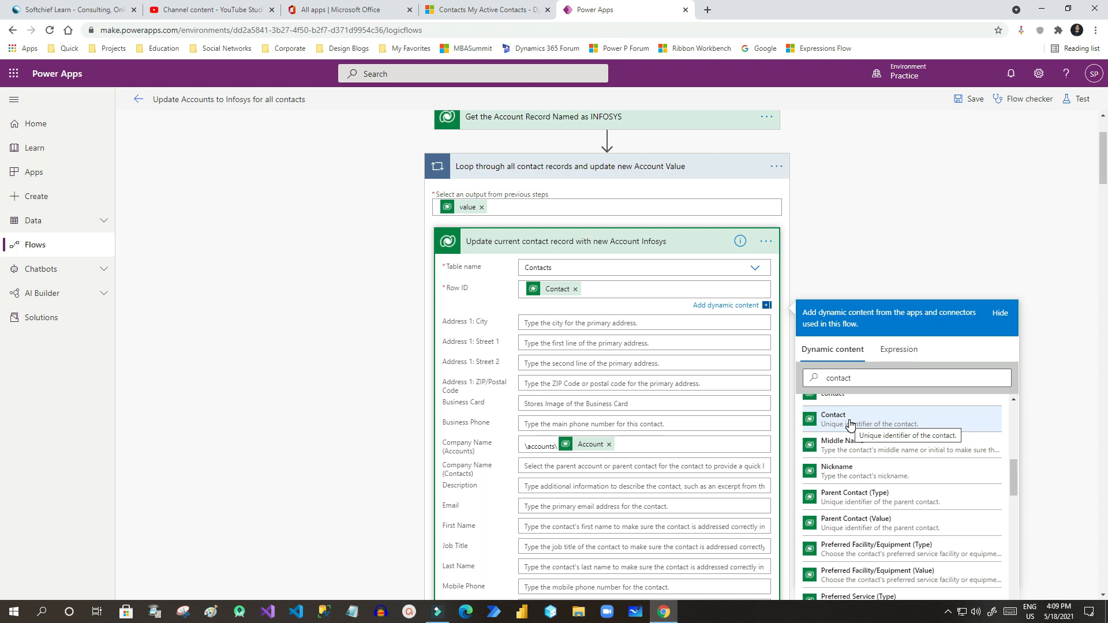
Step: Close the dynamic content list and examine the update action's Company Name (Accounts) field
{"action": "left_click", "coordinate": [468, 293]}
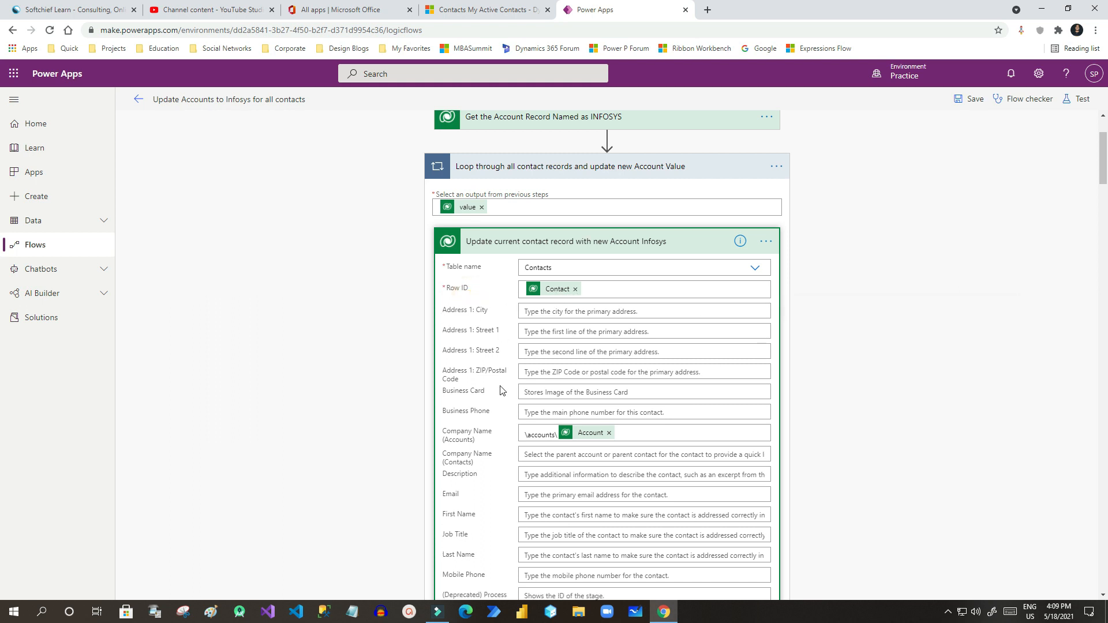
{"action": "left_click", "coordinate": [454, 435]}
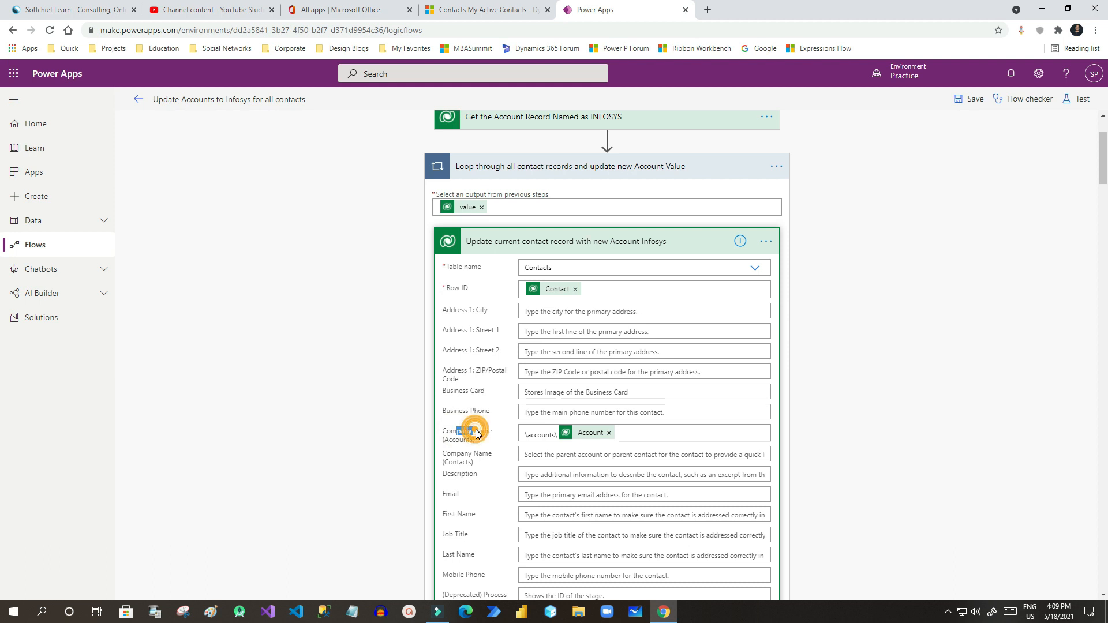
{"action": "left_click", "coordinate": [453, 438]}
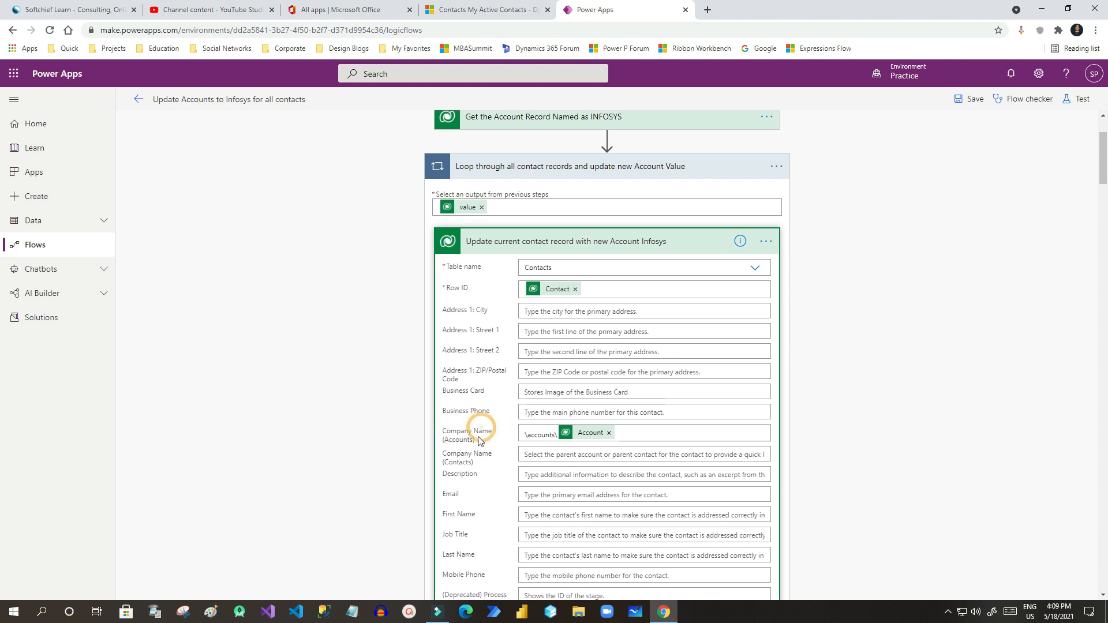
{"action": "left_click_drag", "start_coordinate": [443, 440], "coordinate": [477, 448]}
Step: Switch to Dynamics 365, open the first WIPRO contact's record and examine its Account Name field
{"action": "left_click", "coordinate": [456, 15]}
{"action": "double_click", "coordinate": [271, 178]}
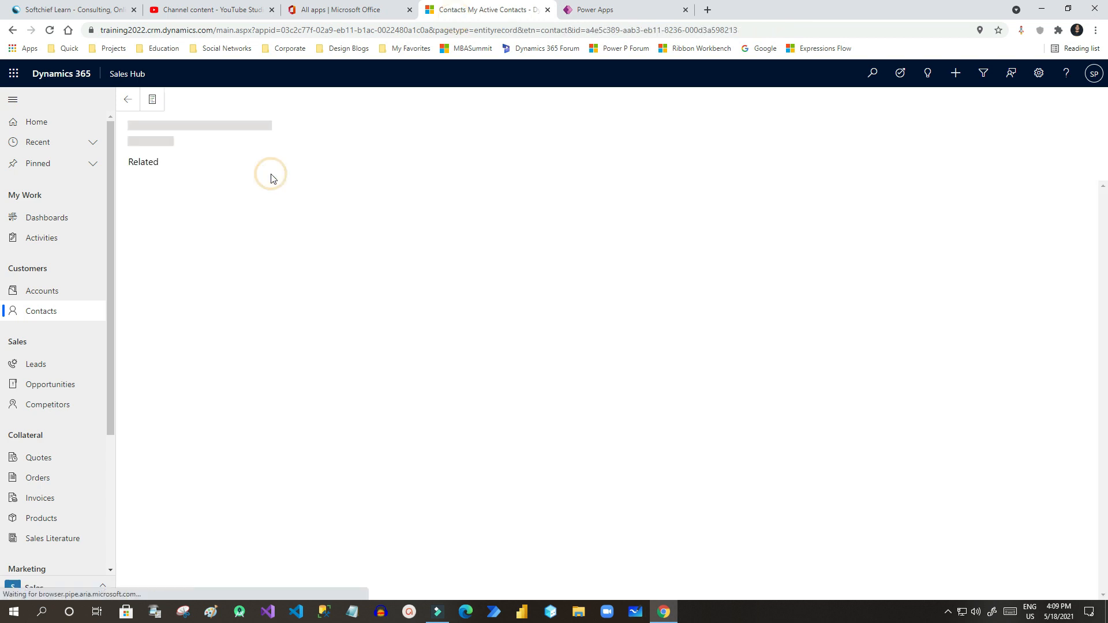
{"action": "left_click", "coordinate": [151, 302]}
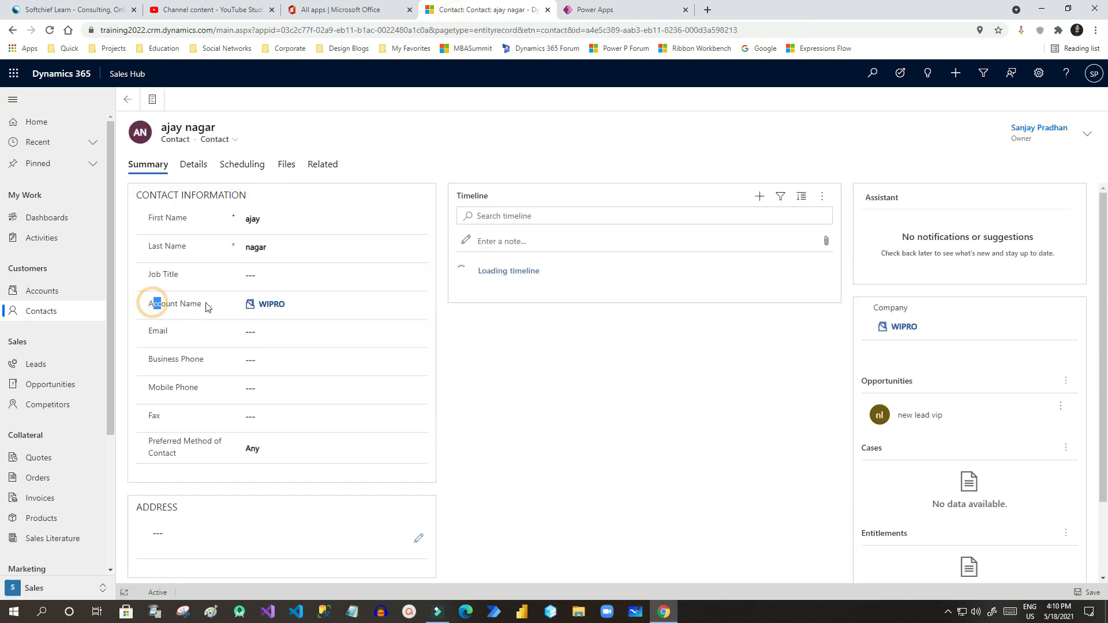
Step: Return to the flow in Power Apps and examine the \accounts\ prefix in the update action's Company Name (Accounts) field
{"action": "left_click_drag", "start_coordinate": [160, 311], "coordinate": [203, 304]}
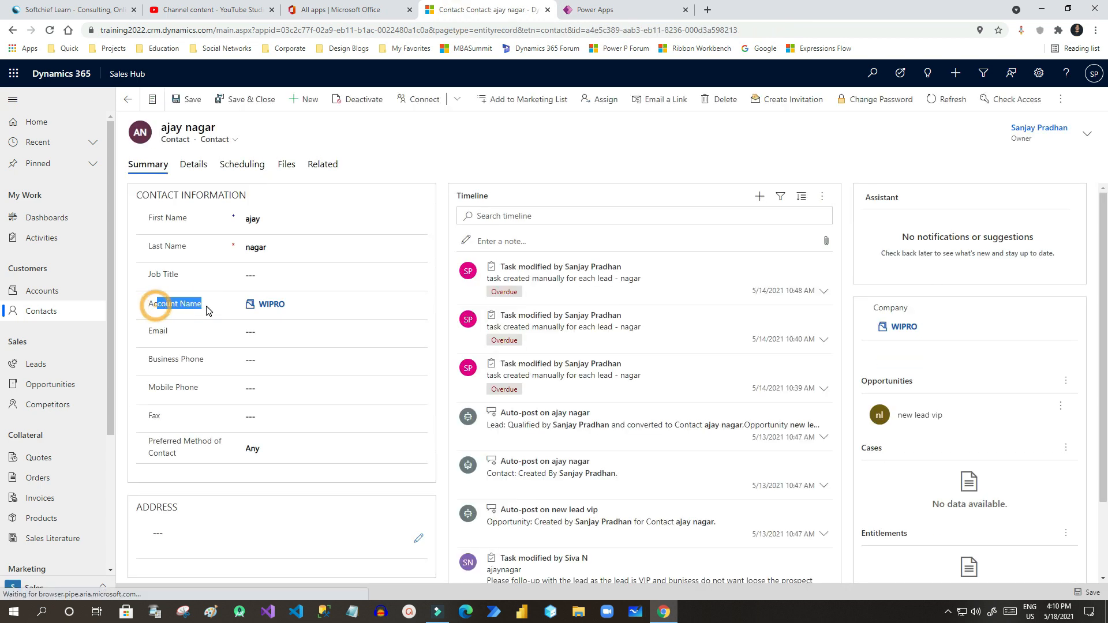
{"action": "left_click", "coordinate": [583, 14]}
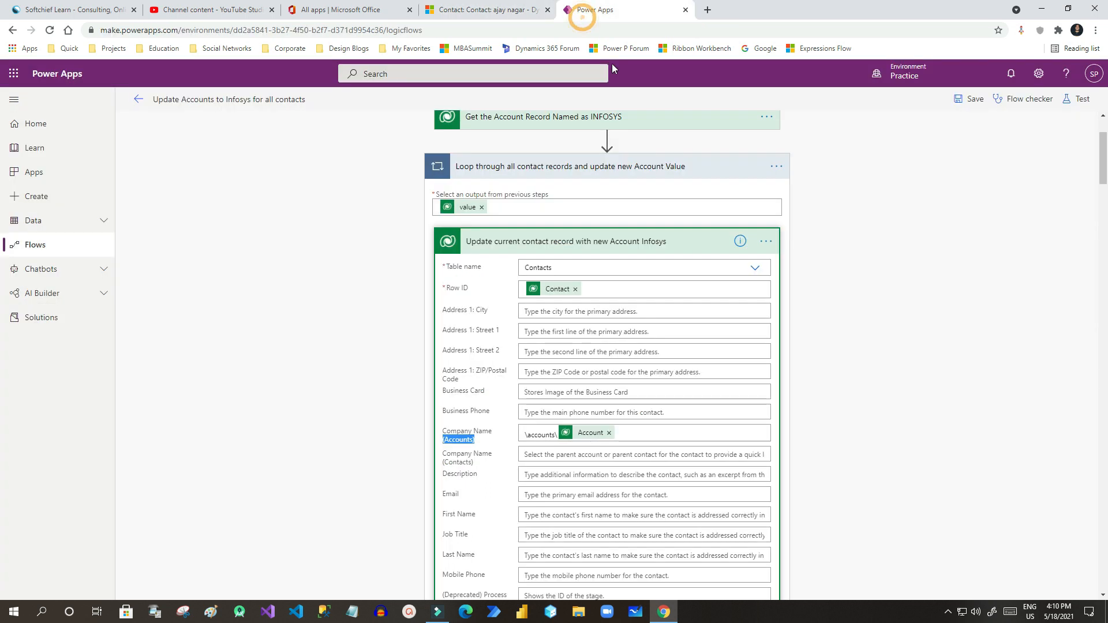
{"action": "double_click", "coordinate": [534, 434]}
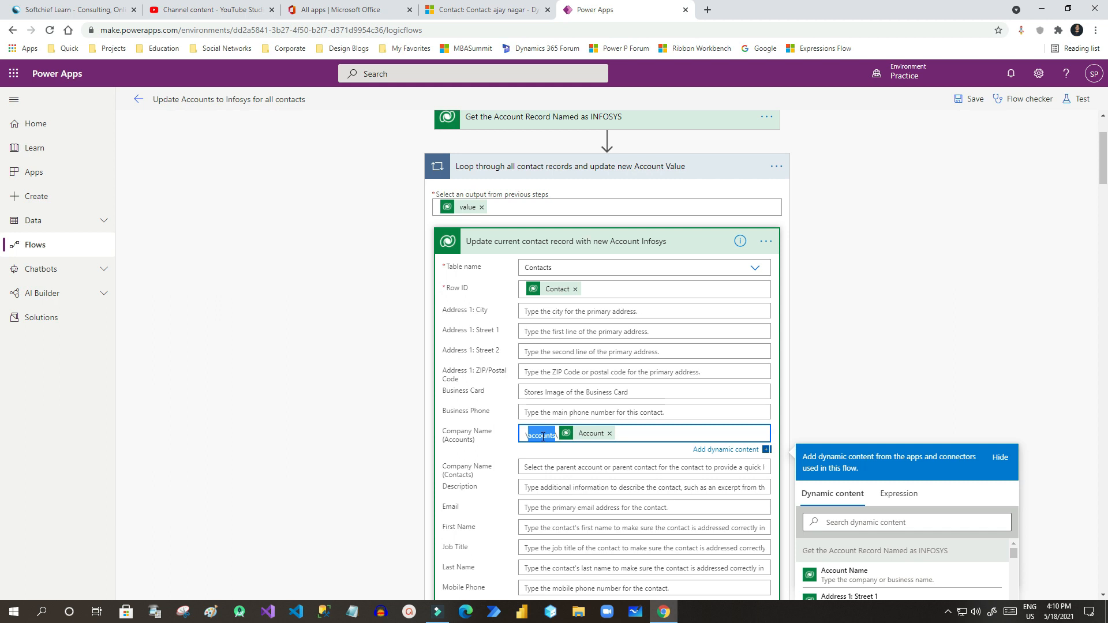
{"action": "left_click", "coordinate": [542, 436]}
Step: Expand the "Get the Account Record Named as INFOSYS" action, examine its table and Row ID, and collapse it
{"action": "scroll", "coordinate": [590, 441], "scroll_direction": "up", "scroll_amount": 1}
{"action": "left_click", "coordinate": [531, 178]}
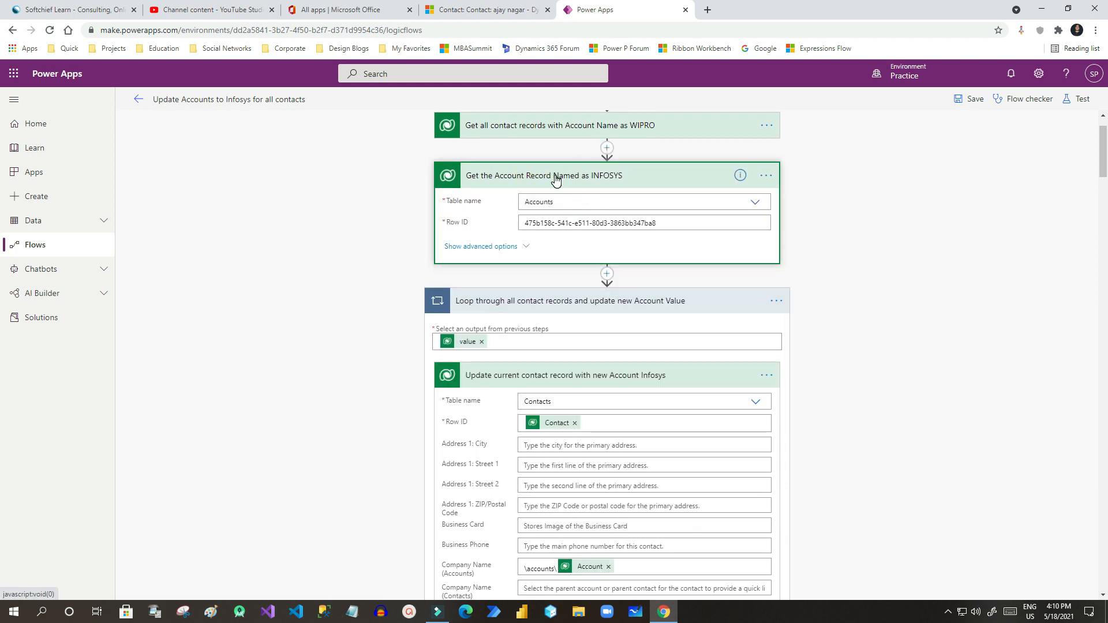
{"action": "left_click", "coordinate": [556, 179]}
{"action": "scroll", "coordinate": [608, 338], "scroll_direction": "down", "scroll_amount": 4}
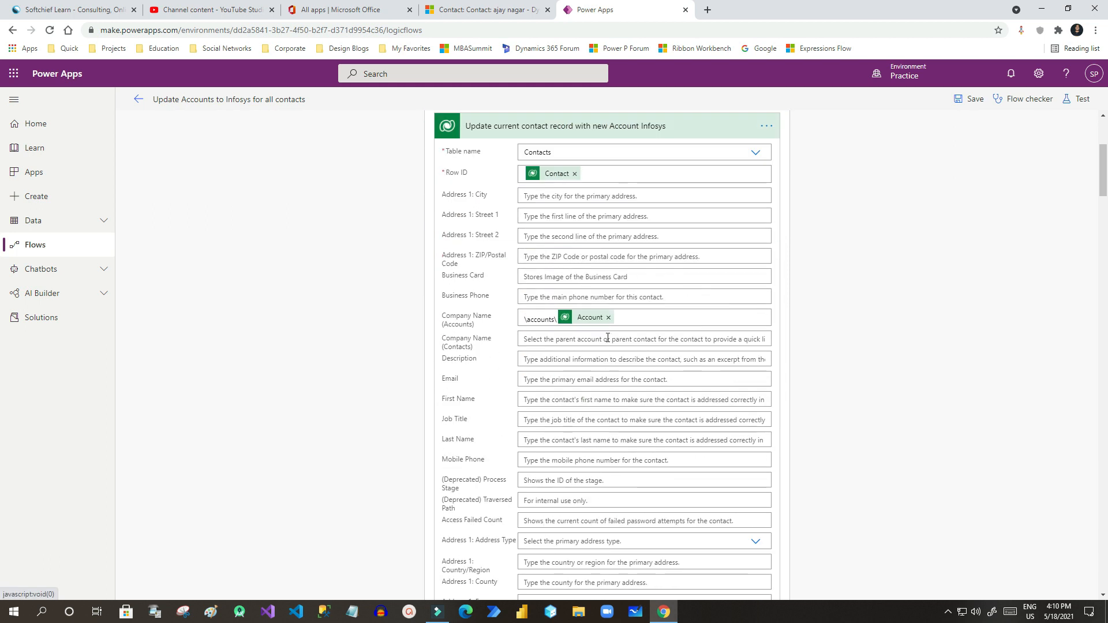
Step: Search the Company Name (Accounts) field's dynamic content for "account" and locate Account among the INFOSYS action's outputs
{"action": "left_click", "coordinate": [626, 318]}
{"action": "left_click", "coordinate": [861, 407]}
{"action": "type", "text": "account"}
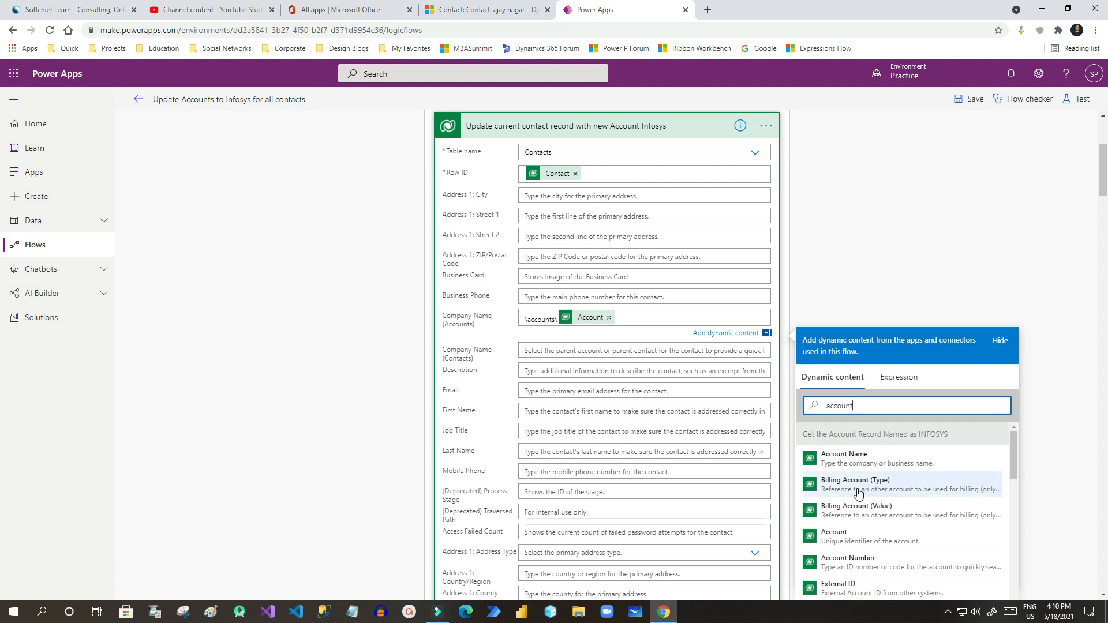
{"action": "mouse_move", "coordinate": [805, 433]}
{"action": "left_mouse_down"}
{"action": "mouse_move", "coordinate": [949, 434]}
{"action": "mouse_move", "coordinate": [824, 433]}
{"action": "left_mouse_up"}
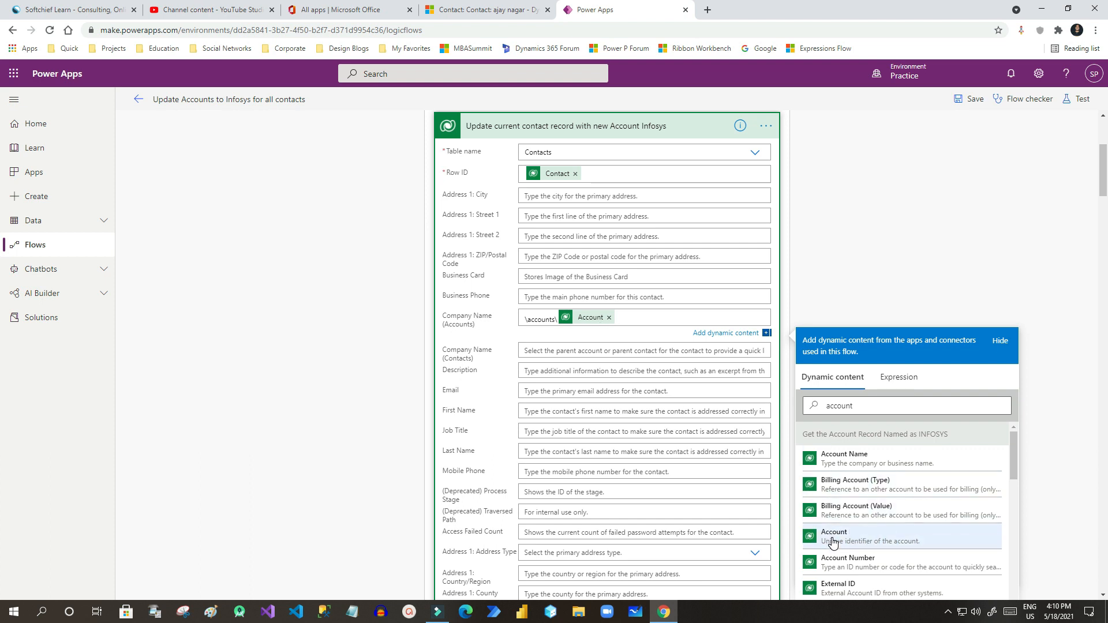
{"action": "scroll", "coordinate": [848, 511], "scroll_direction": "up", "scroll_amount": 1}
{"action": "scroll", "coordinate": [596, 288], "scroll_direction": "up", "scroll_amount": 3}
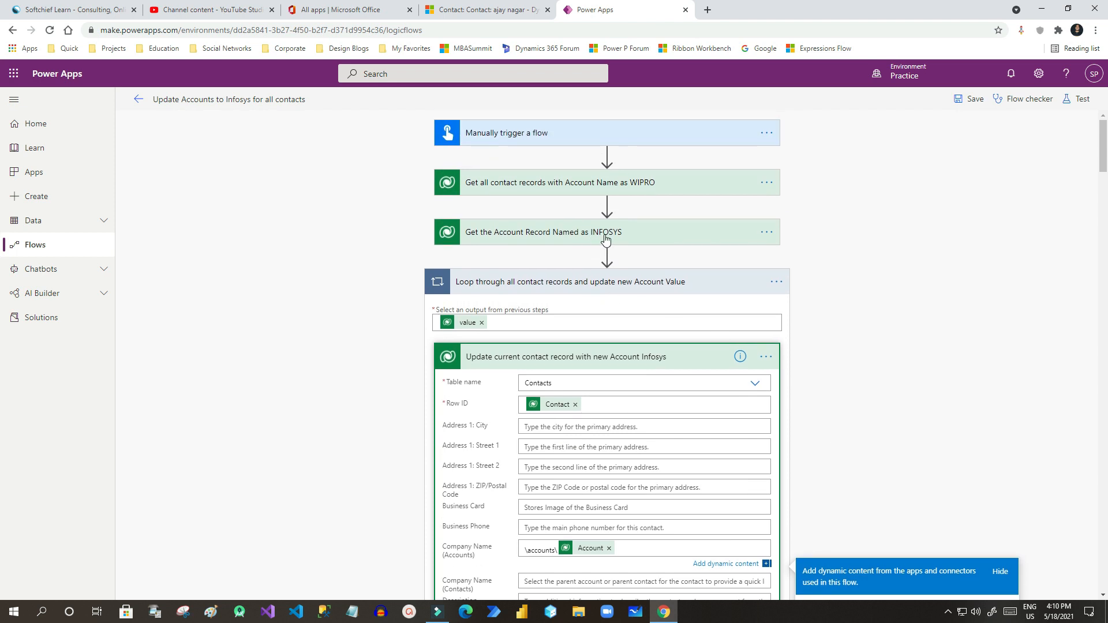
Step: Highlight the \accounts\ text before the Account token in Company Name (Accounts) and examine how the reference is built
{"action": "scroll", "coordinate": [603, 254], "scroll_direction": "down", "scroll_amount": 3}
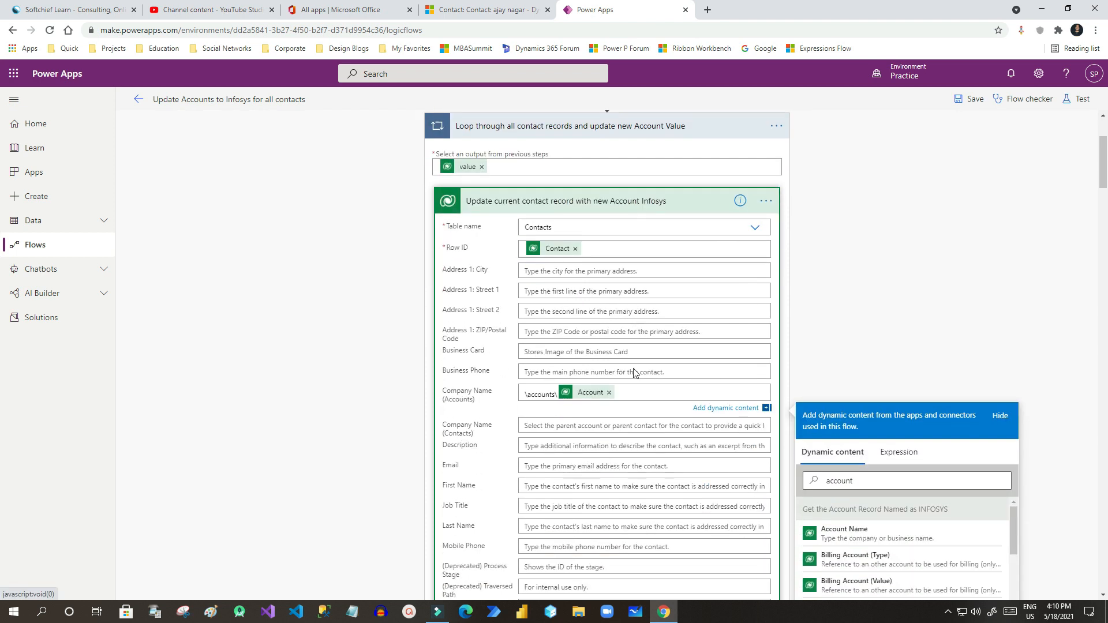
{"action": "left_click", "coordinate": [544, 379]}
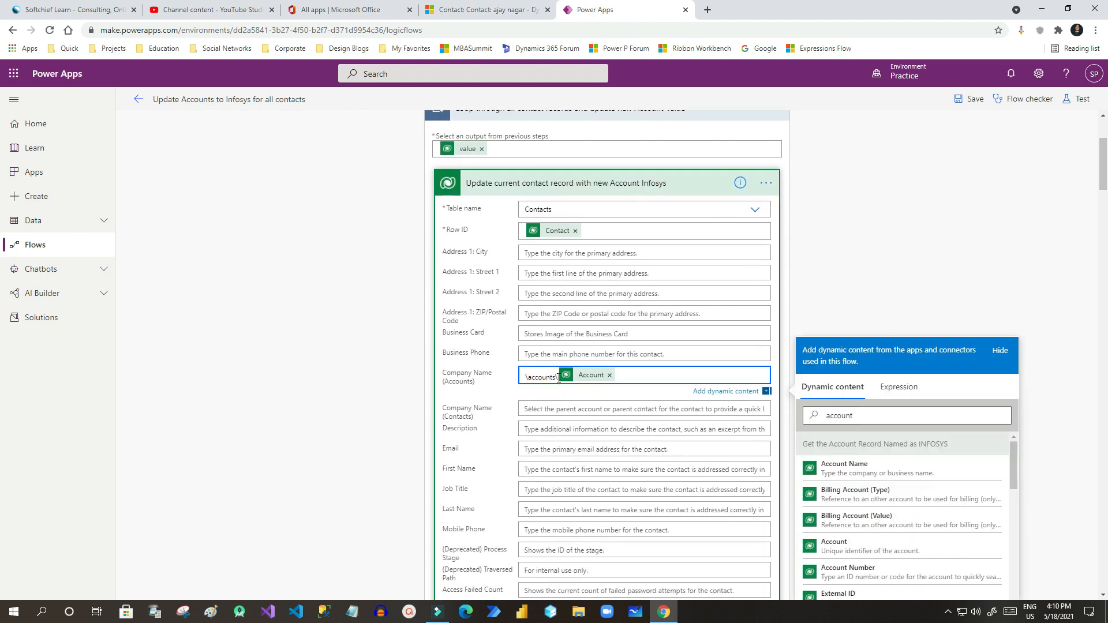
{"action": "left_click_drag", "start_coordinate": [557, 377], "coordinate": [533, 376]}
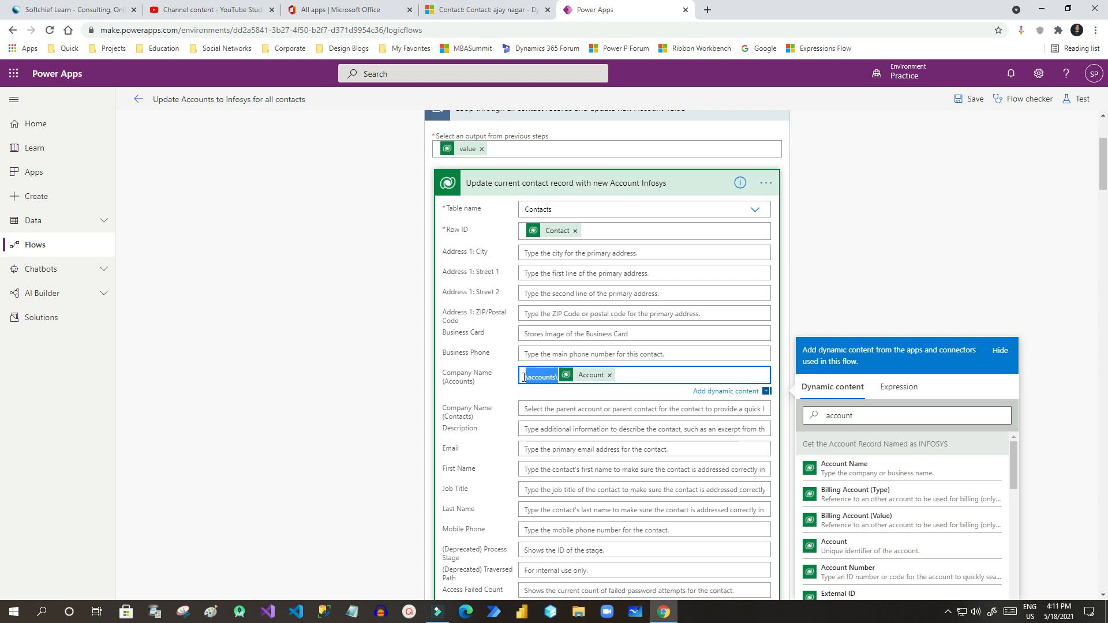
{"action": "left_click", "coordinate": [537, 379]}
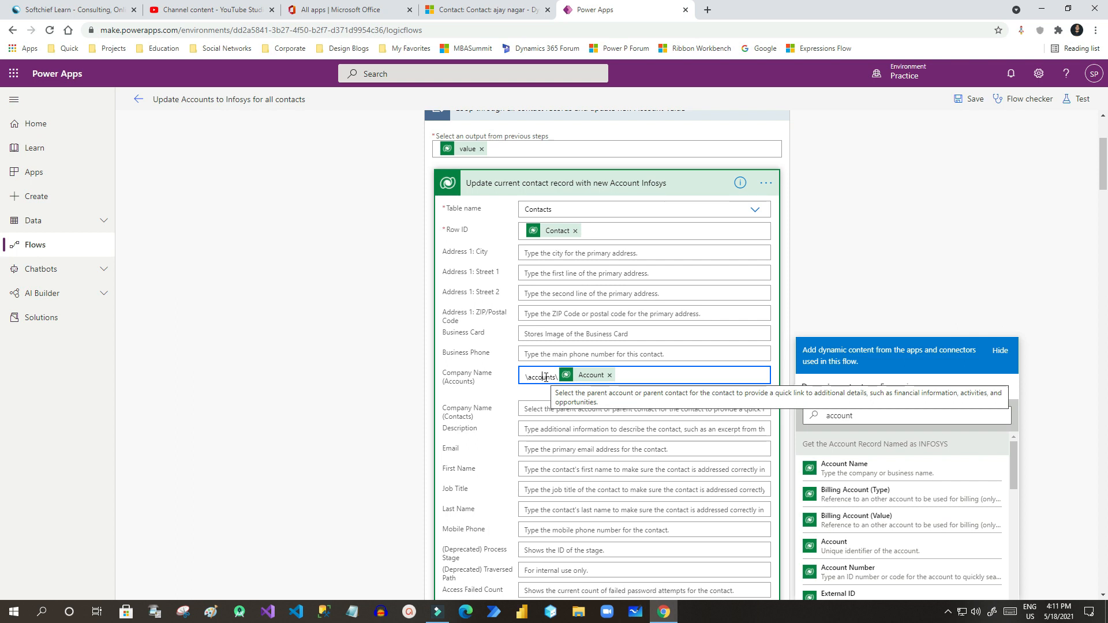
{"action": "left_click", "coordinate": [485, 376]}
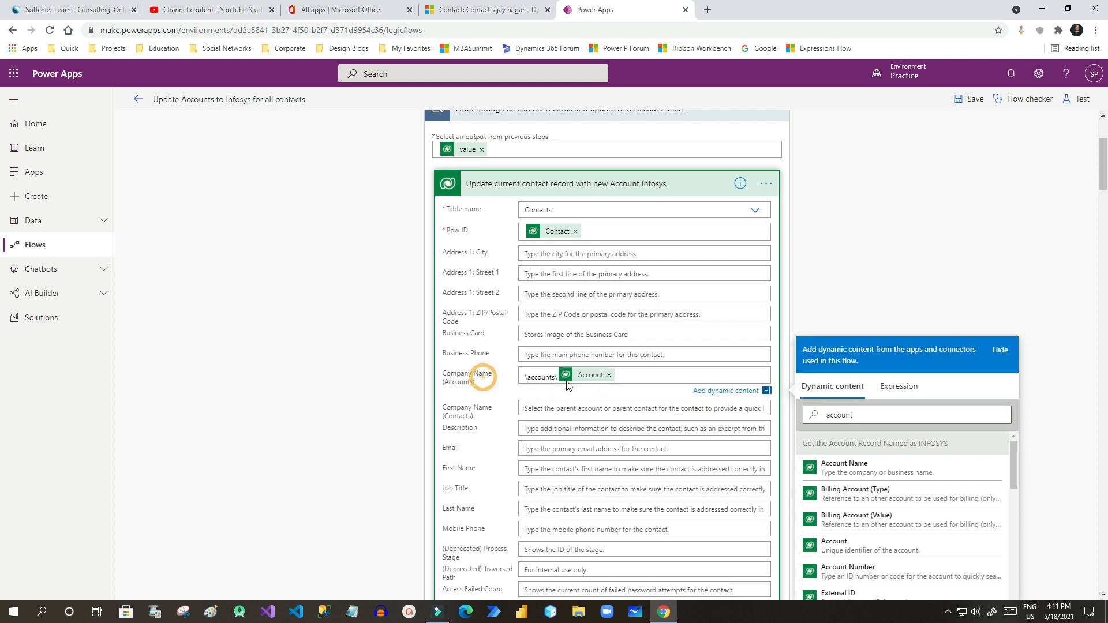
Step: Look through the update action's remaining contact fields and collapse the action
{"action": "scroll", "coordinate": [623, 389], "scroll_direction": "down", "scroll_amount": 8}
{"action": "scroll", "coordinate": [623, 391], "scroll_direction": "down", "scroll_amount": 12}
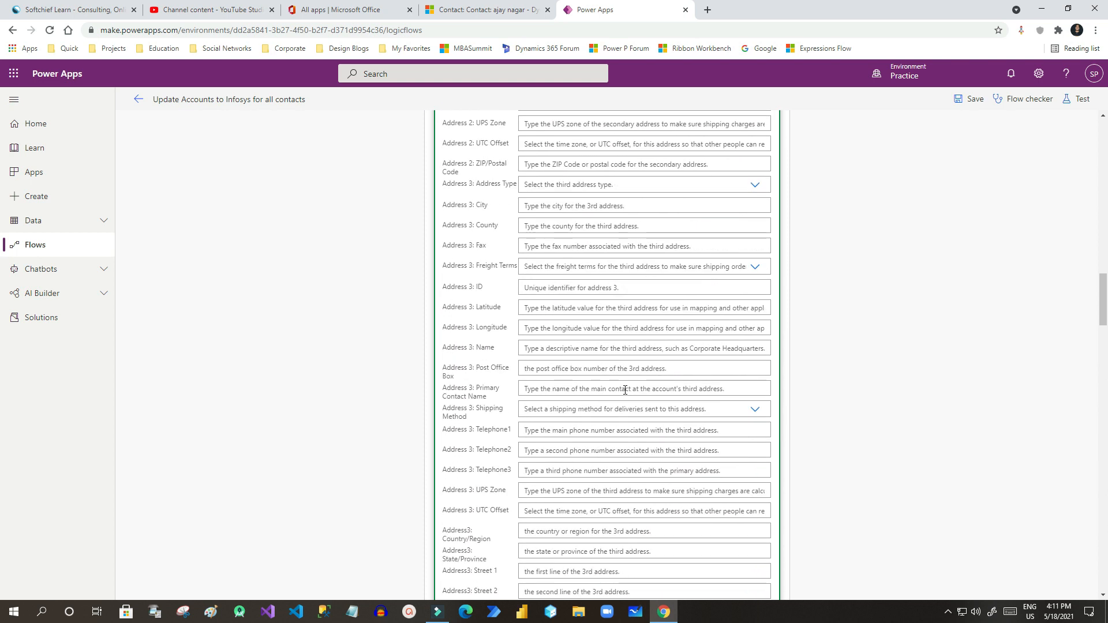
{"action": "scroll", "coordinate": [633, 396], "scroll_direction": "up", "scroll_amount": 20}
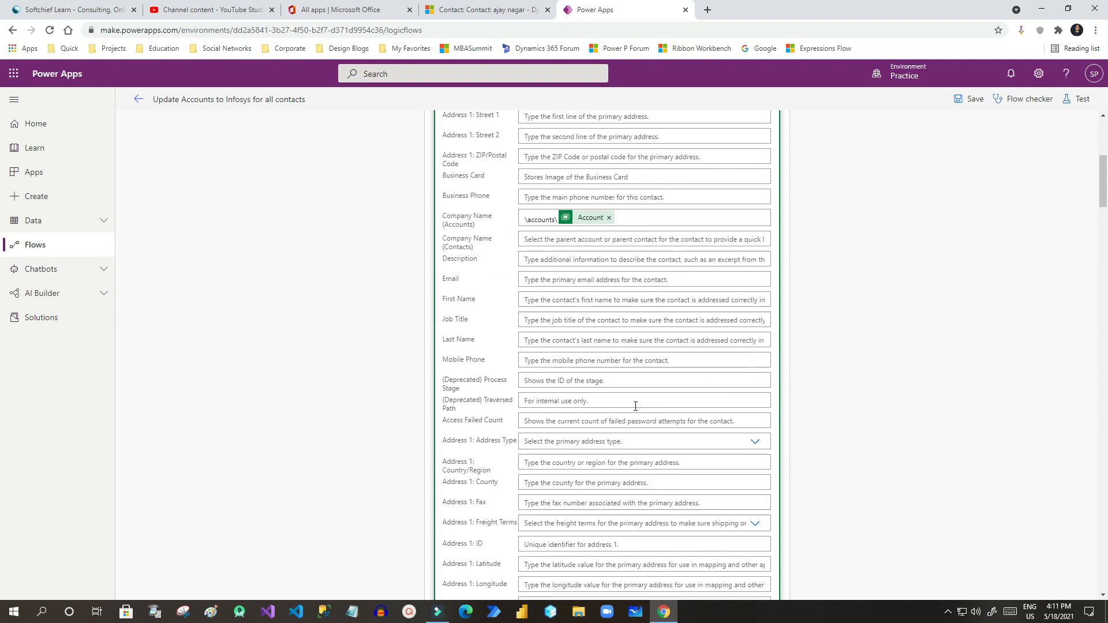
{"action": "left_click", "coordinate": [582, 364]}
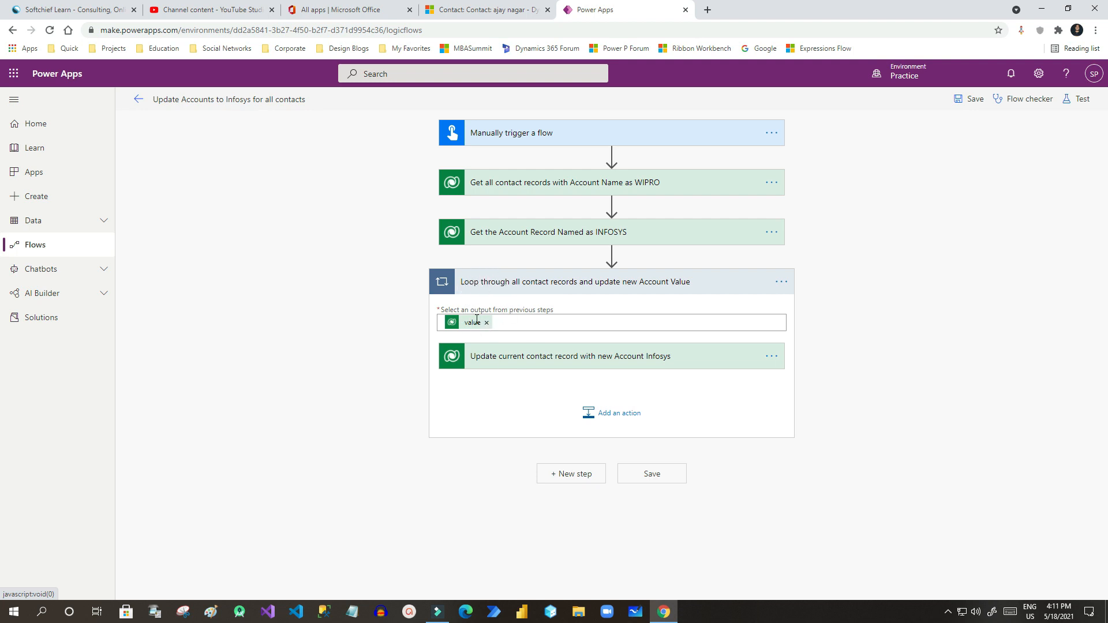
Step: Reopen the contact update action, review its Row ID and Company Name (Accounts) mapping, and collapse it
{"action": "left_click", "coordinate": [522, 360]}
{"action": "scroll", "coordinate": [605, 384], "scroll_direction": "down", "scroll_amount": 3}
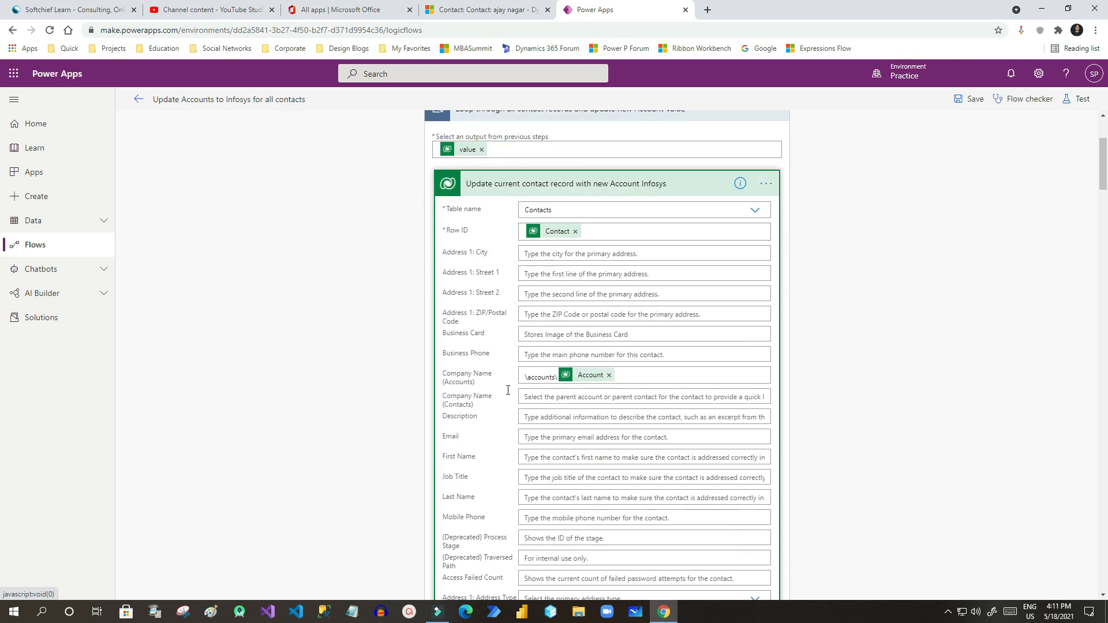
{"action": "mouse_move", "coordinate": [561, 381]}
{"action": "left_click", "coordinate": [563, 183]}
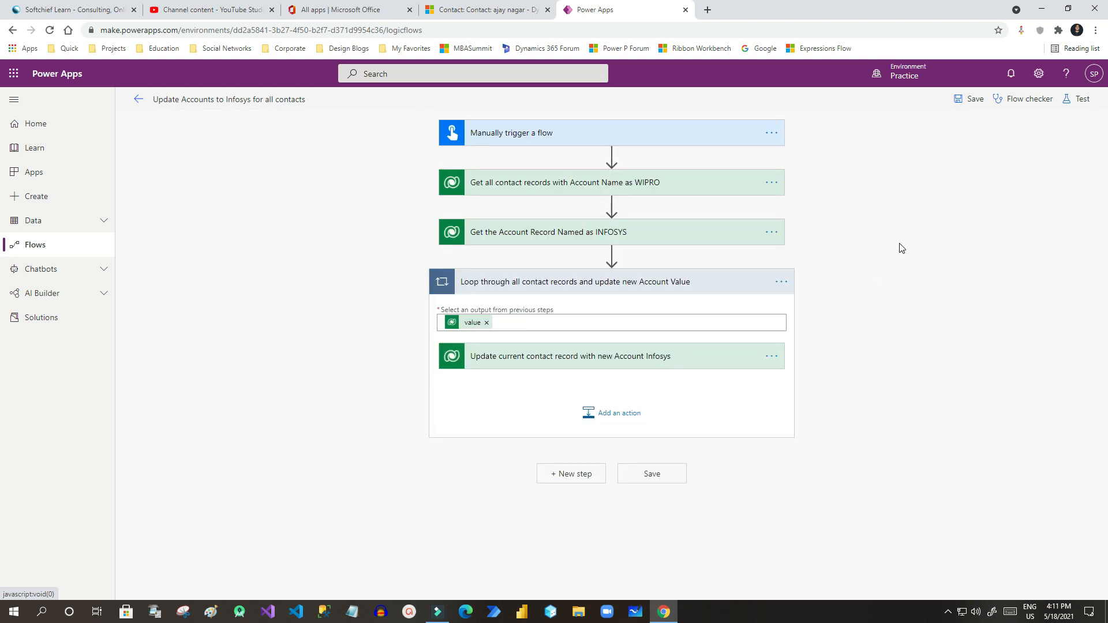
Step: Save the flow and run it as a manual test
{"action": "left_click", "coordinate": [969, 99]}
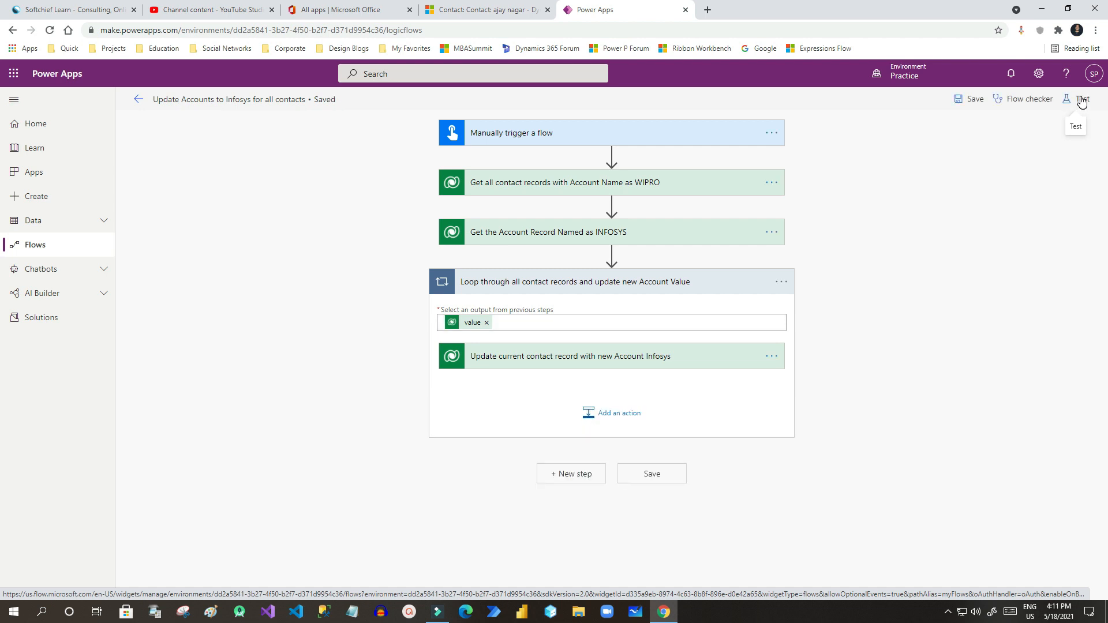
{"action": "left_click", "coordinate": [1082, 101]}
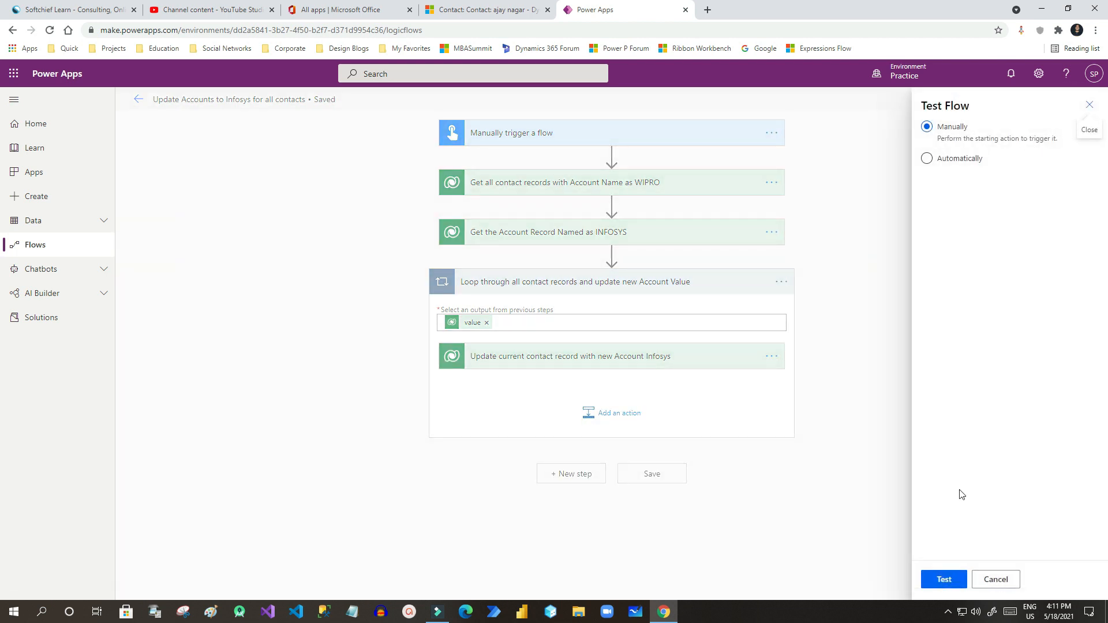
{"action": "left_click", "coordinate": [948, 583]}
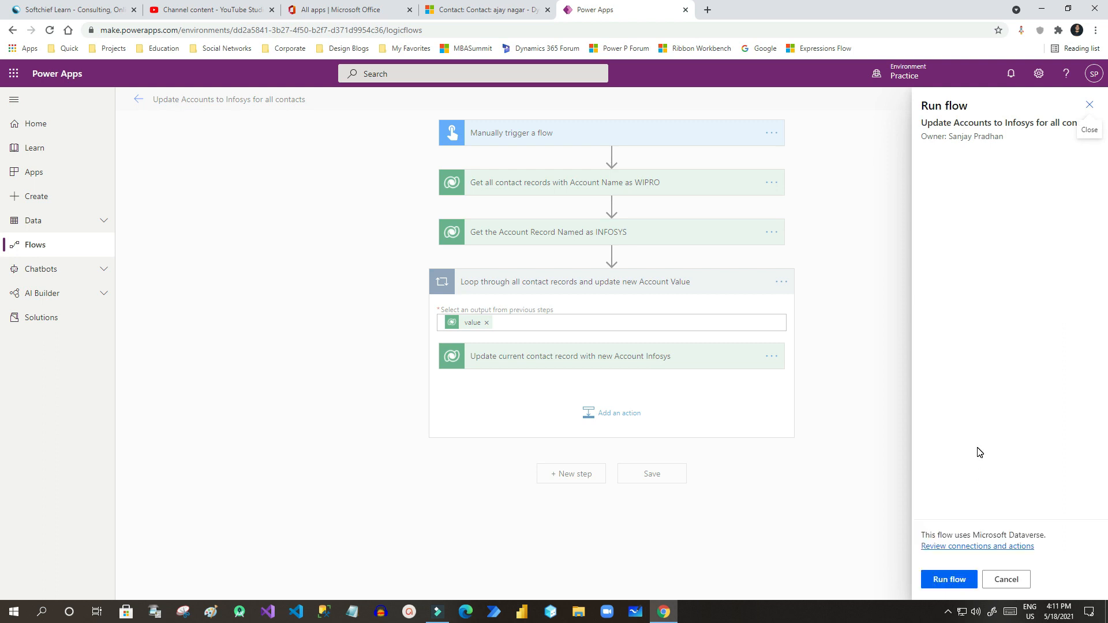
{"action": "left_click", "coordinate": [950, 580]}
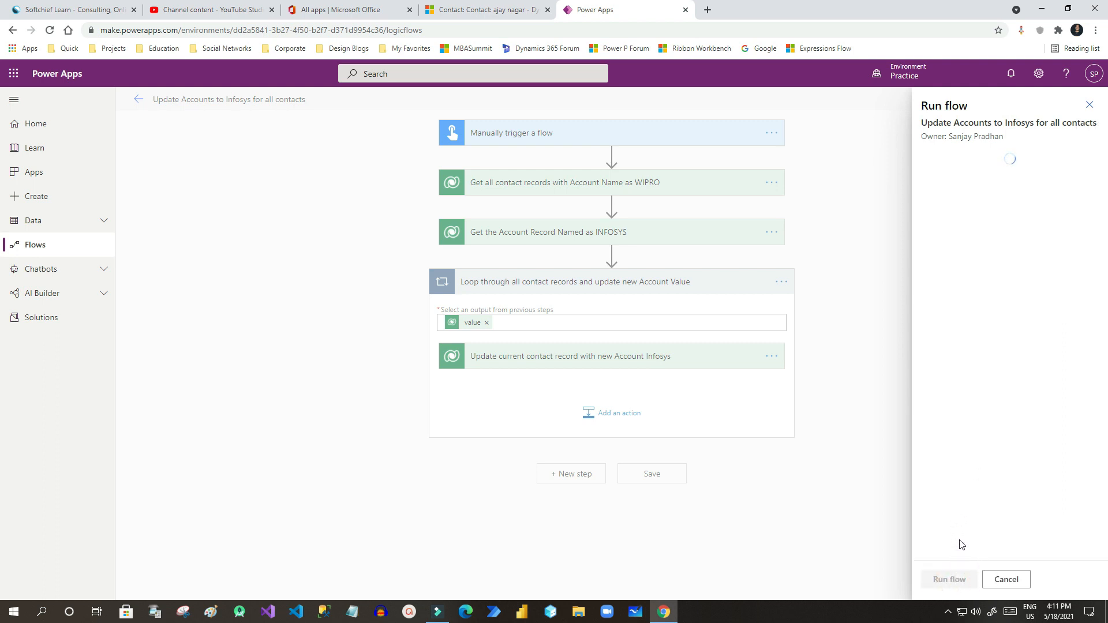
{"action": "left_click", "coordinate": [944, 581]}
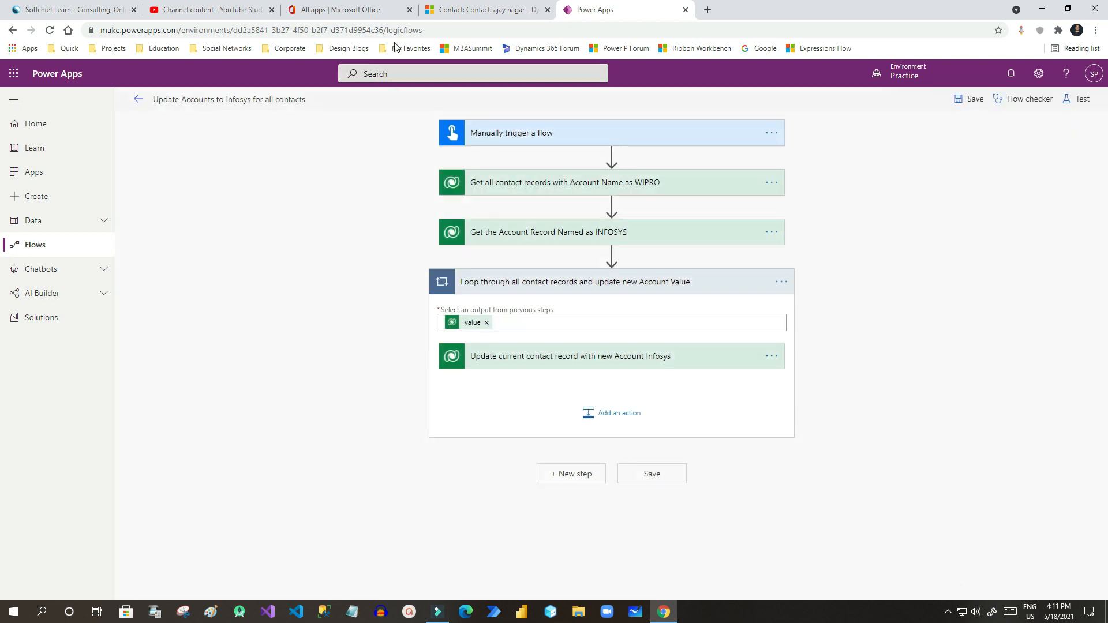
Step: Switch to Dynamics 365, reopen the contacts list and check each contact's Company Name
{"action": "left_click", "coordinate": [462, 9]}
{"action": "left_click", "coordinate": [60, 310]}
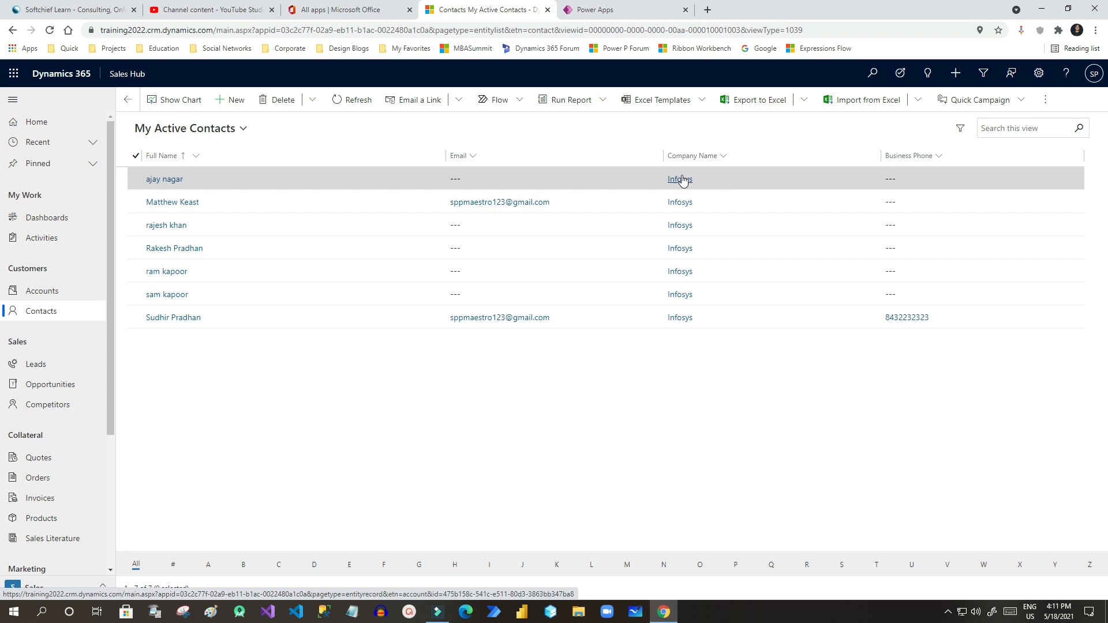
Step: Return to the flow run in Power Apps and examine the run details of the manual trigger and the WIPRO contacts action
{"action": "left_click", "coordinate": [618, 10]}
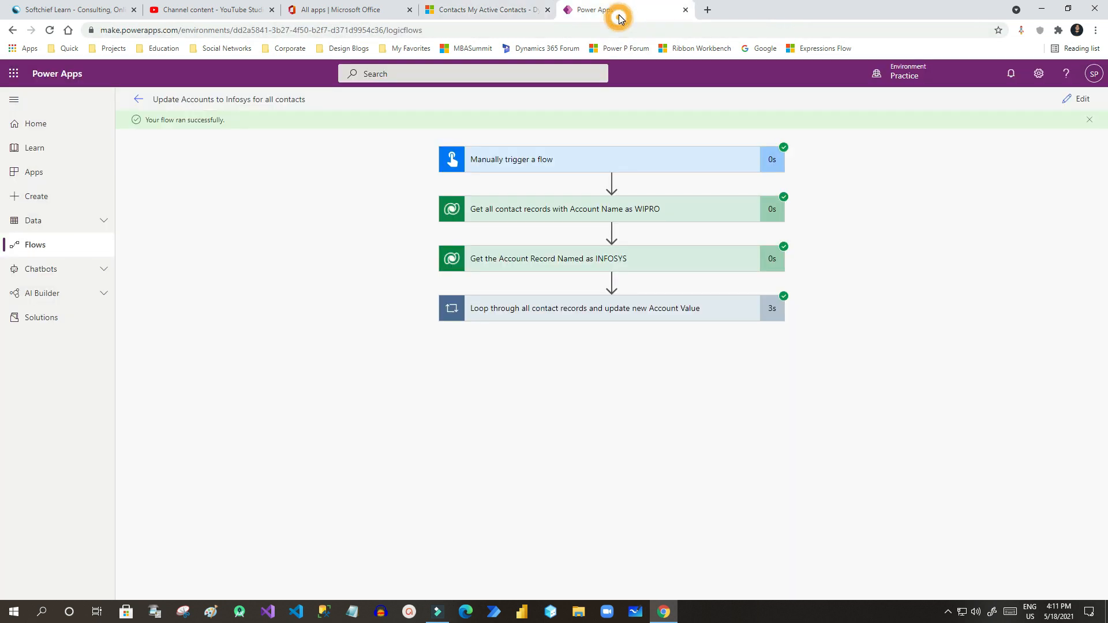
{"action": "left_click", "coordinate": [748, 167]}
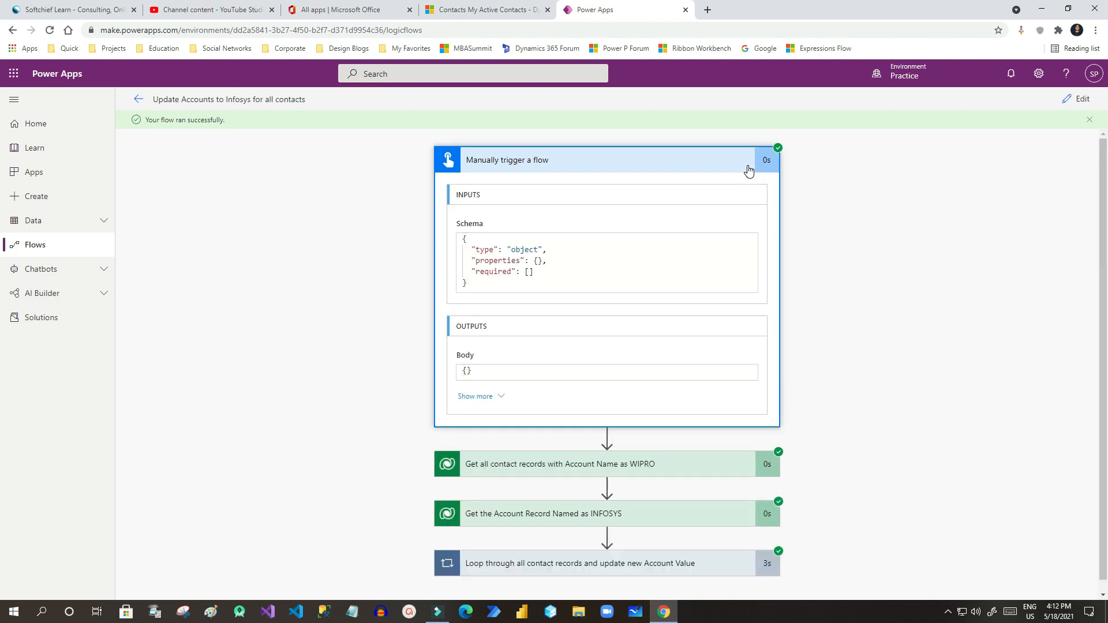
{"action": "left_click", "coordinate": [748, 168]}
{"action": "left_click", "coordinate": [747, 215]}
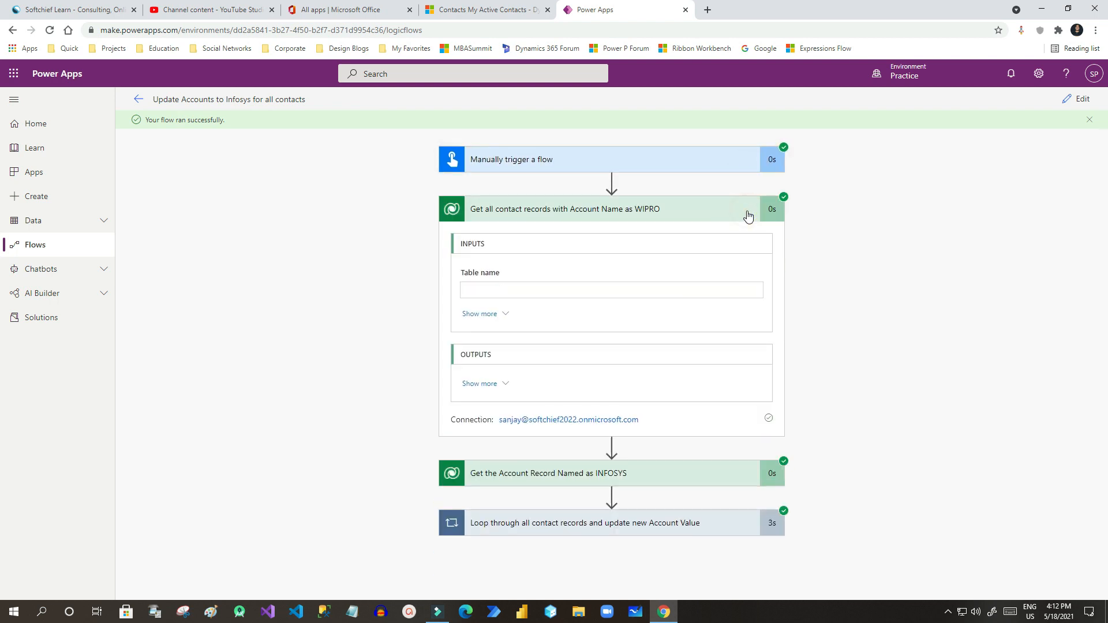
{"action": "left_click", "coordinate": [499, 385]}
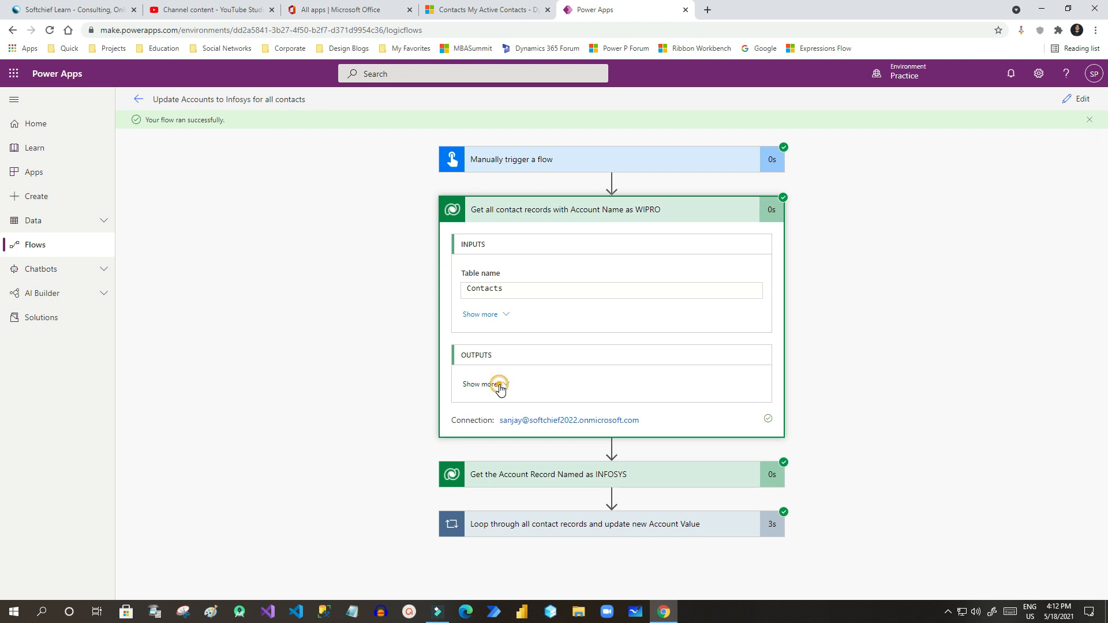
{"action": "left_click", "coordinate": [487, 425]}
{"action": "left_click", "coordinate": [715, 214]}
Step: Expand the INFOSYS account action in the run, examine its inputs and outputs, and collapse it
{"action": "left_click", "coordinate": [650, 264]}
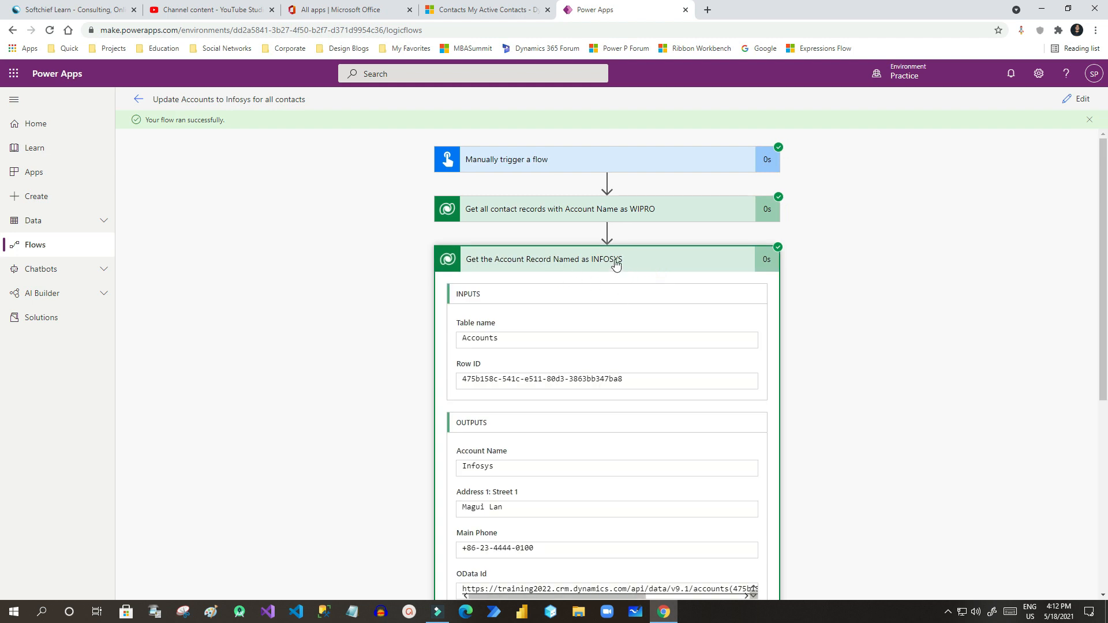
{"action": "scroll", "coordinate": [633, 307], "scroll_direction": "down", "scroll_amount": 3}
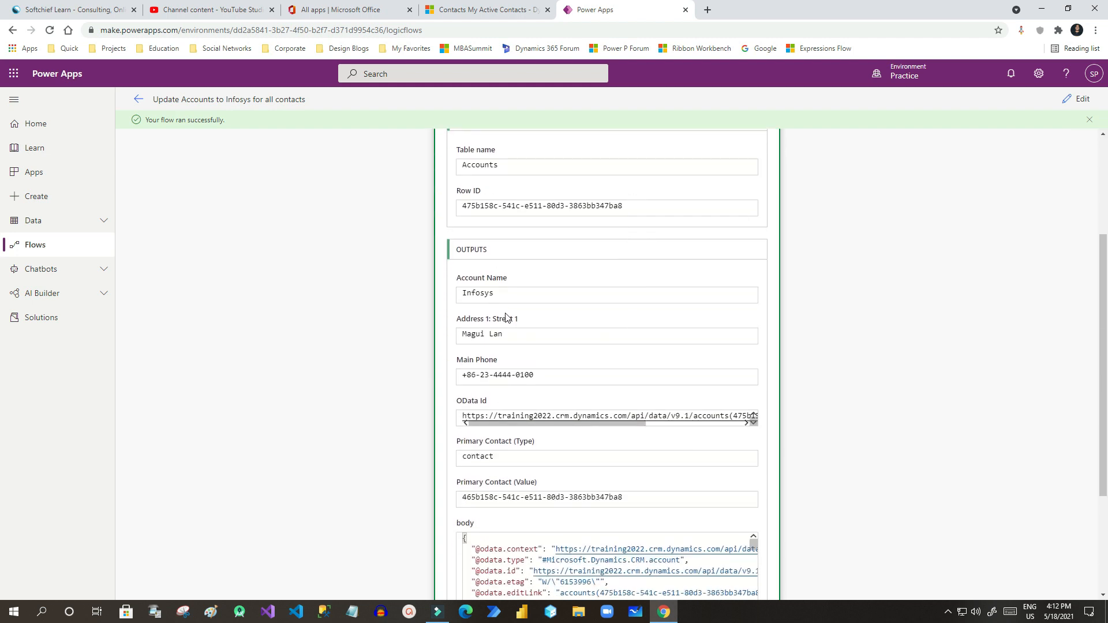
{"action": "scroll", "coordinate": [509, 411], "scroll_direction": "down", "scroll_amount": 3}
{"action": "scroll", "coordinate": [600, 229], "scroll_direction": "up", "scroll_amount": 6}
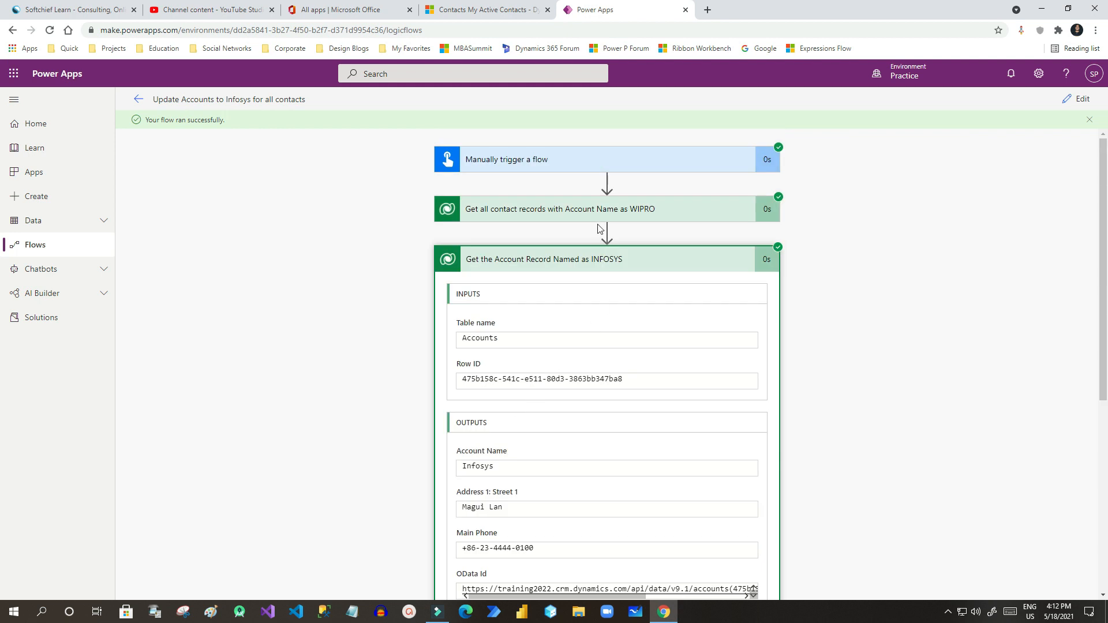
{"action": "left_click", "coordinate": [596, 261]}
Step: Expand the loop's run details, check its iteration count, and examine the first contact update's inputs and outputs
{"action": "left_click", "coordinate": [599, 315]}
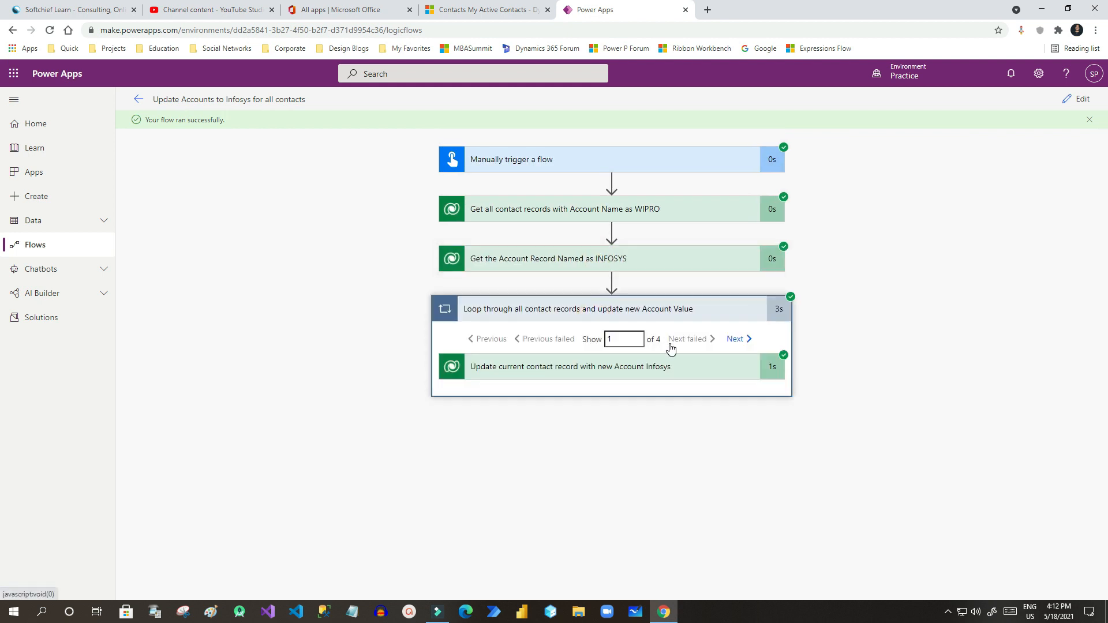
{"action": "left_click_drag", "start_coordinate": [648, 340], "coordinate": [664, 343]}
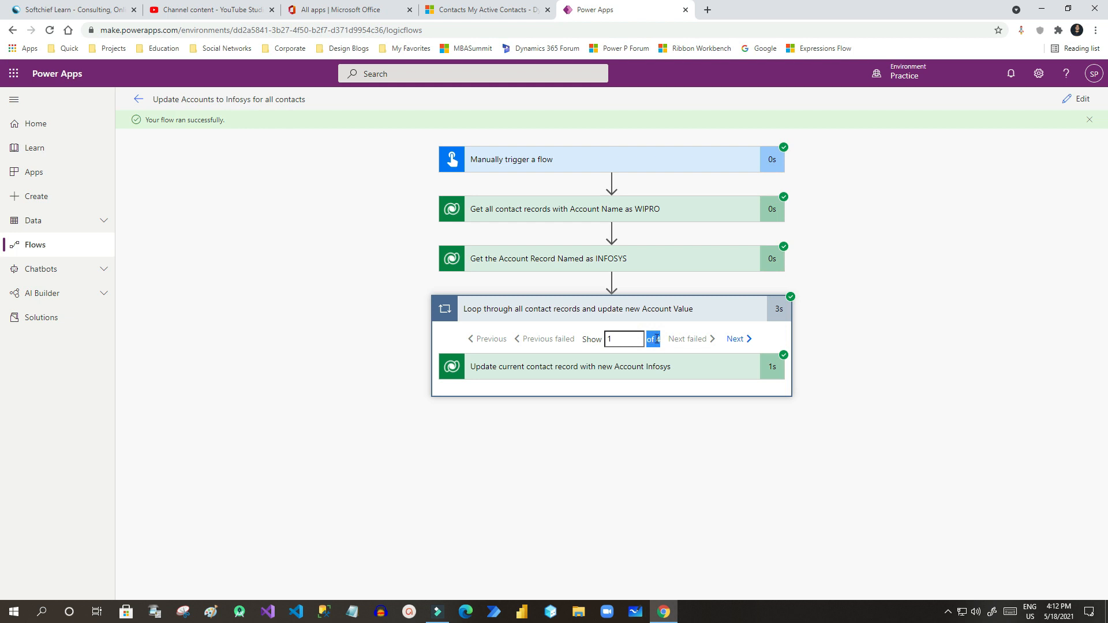
{"action": "left_click", "coordinate": [632, 373]}
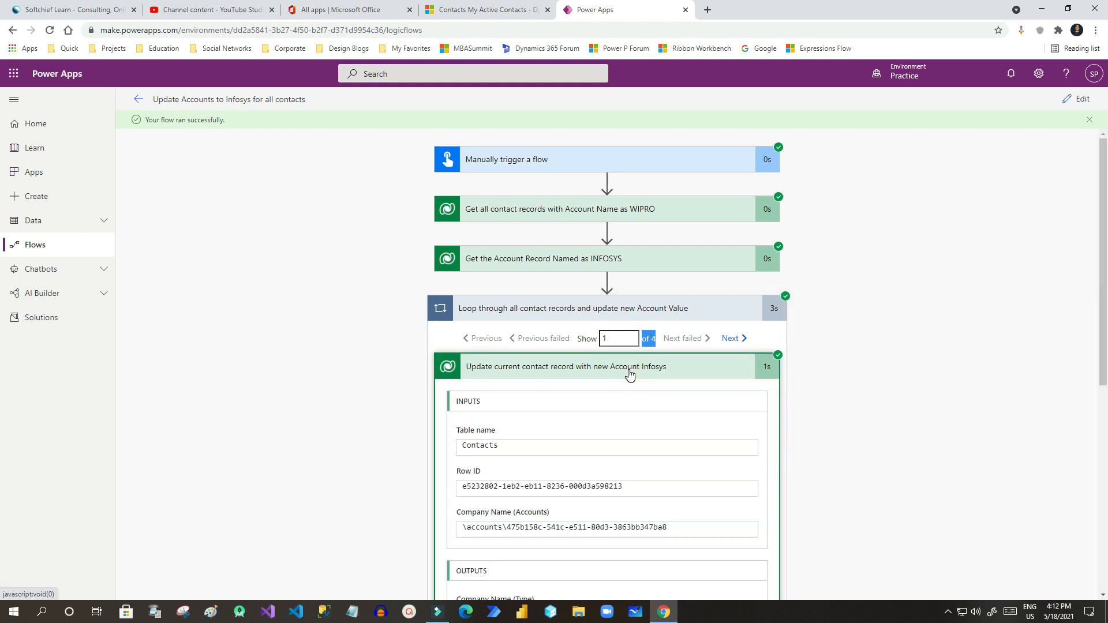
{"action": "scroll", "coordinate": [629, 376], "scroll_direction": "down", "scroll_amount": 3}
{"action": "scroll", "coordinate": [630, 375], "scroll_direction": "down", "scroll_amount": 2}
{"action": "scroll", "coordinate": [629, 376], "scroll_direction": "up", "scroll_amount": 2}
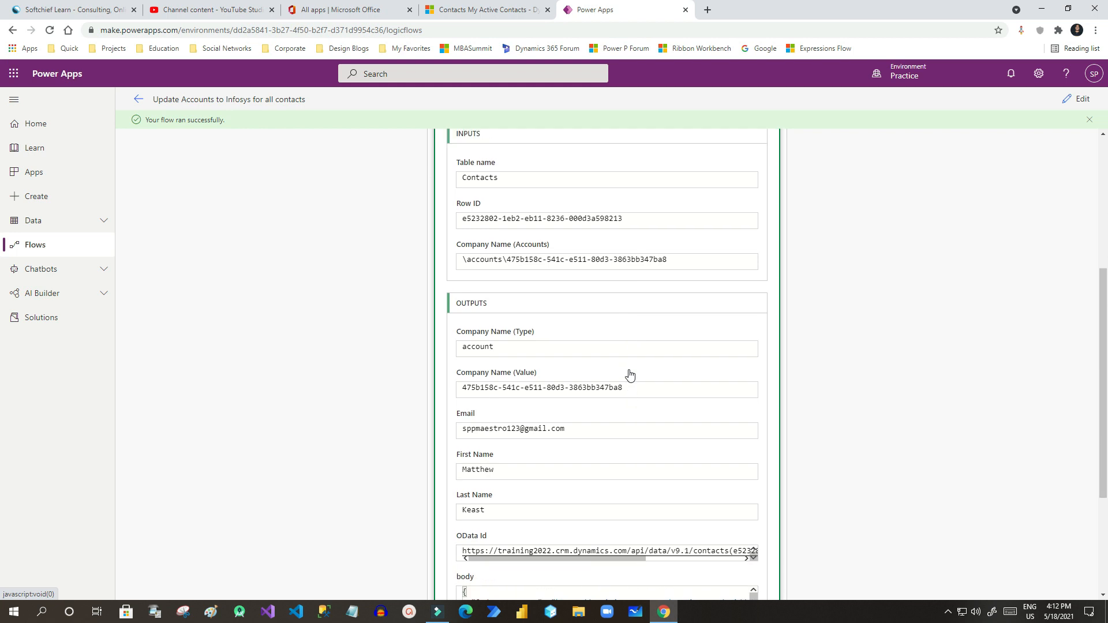
Step: Examine the remaining outputs of the first contact update in the run, and collapse the update action and its loop
{"action": "scroll", "coordinate": [566, 329], "scroll_direction": "down", "scroll_amount": 4}
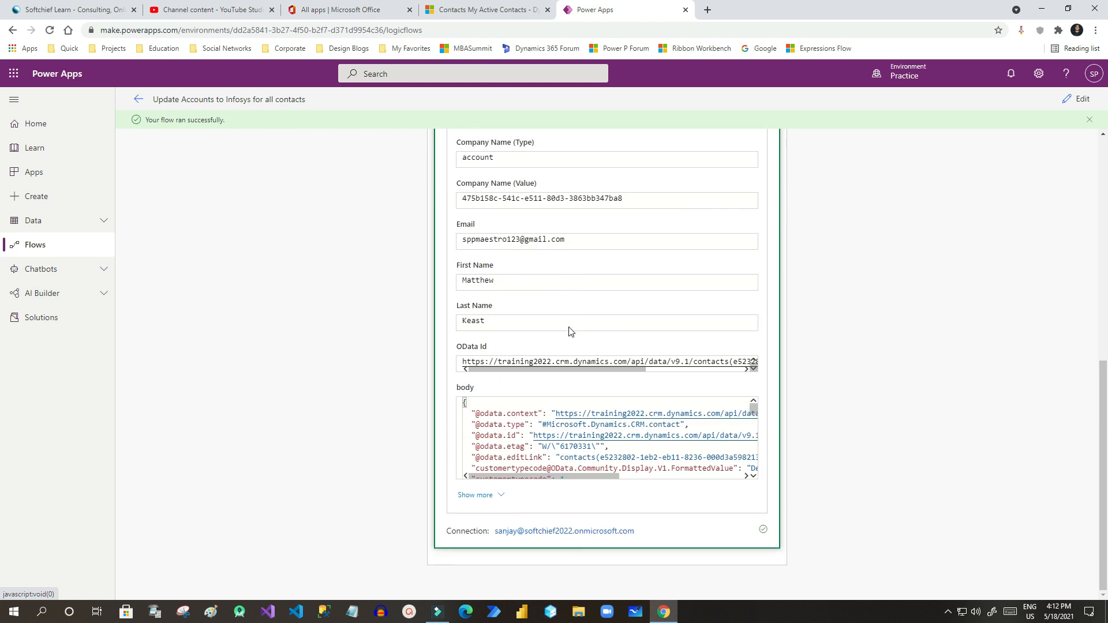
{"action": "scroll", "coordinate": [594, 353], "scroll_direction": "up", "scroll_amount": 7}
{"action": "left_click", "coordinate": [638, 366]}
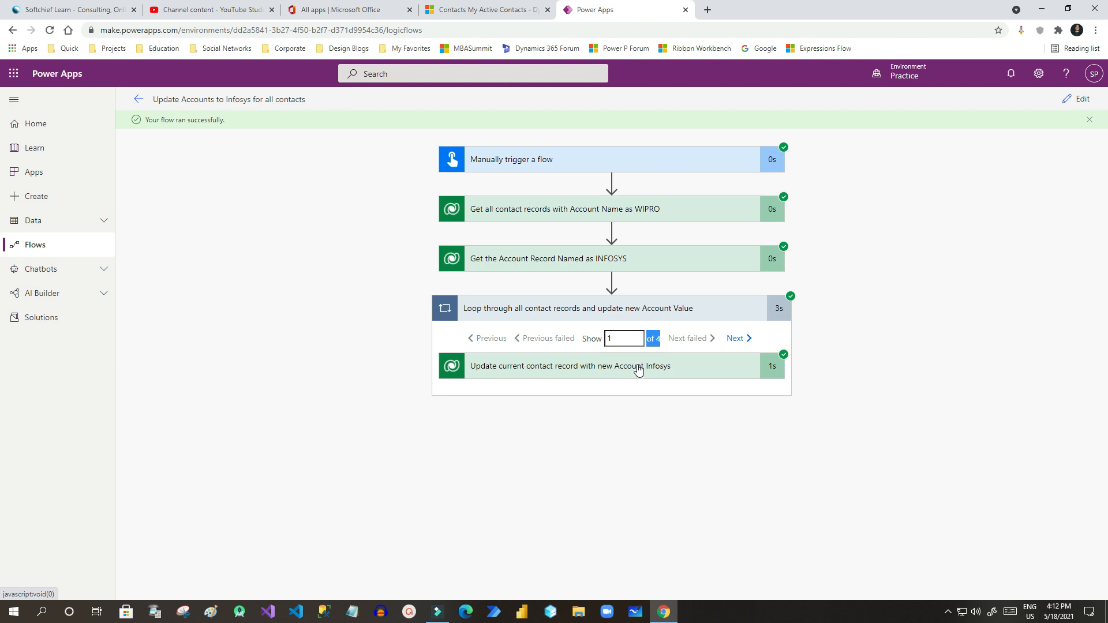
{"action": "left_click", "coordinate": [627, 312]}
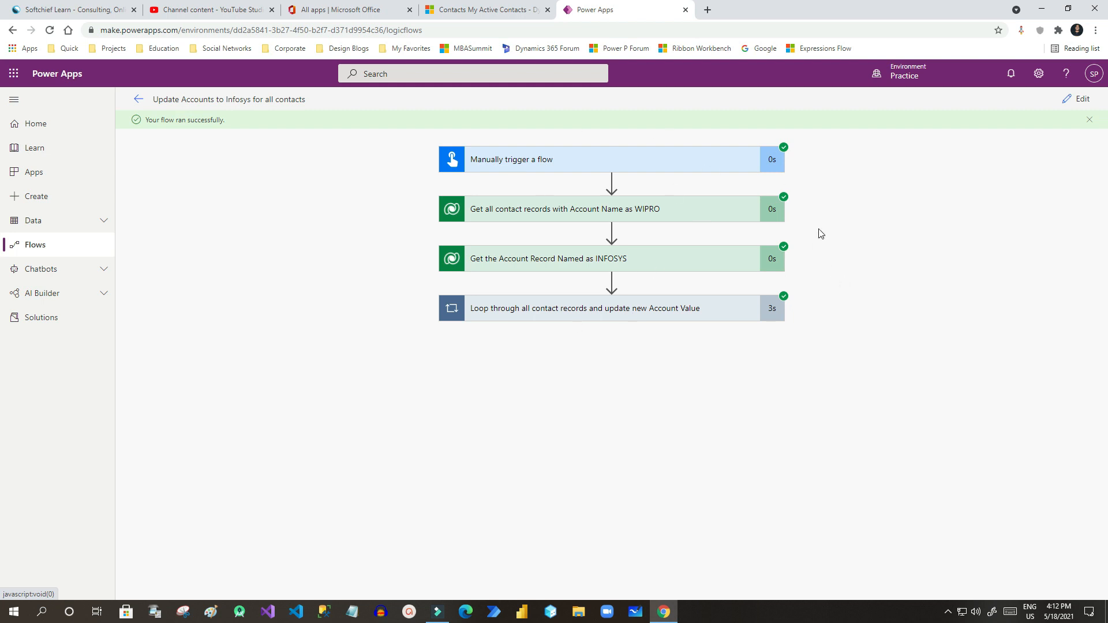
Step: Open the flow for editing, collapse the loop, and review the Filter rows expression in the WIPRO contacts action
{"action": "left_click", "coordinate": [1068, 99]}
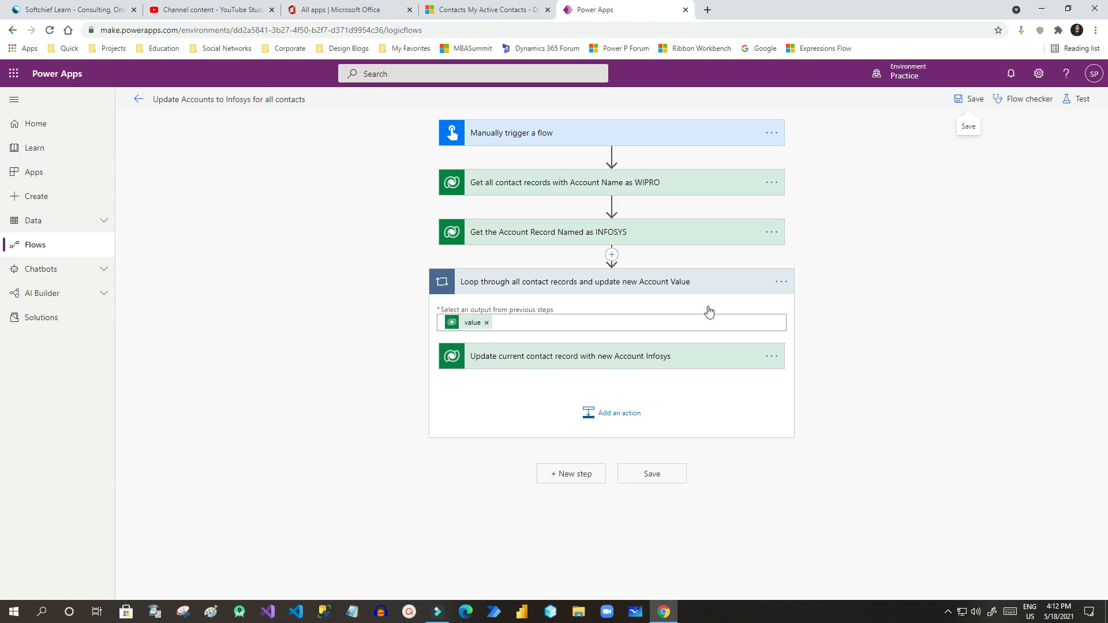
{"action": "left_click", "coordinate": [631, 283]}
{"action": "left_click", "coordinate": [615, 190]}
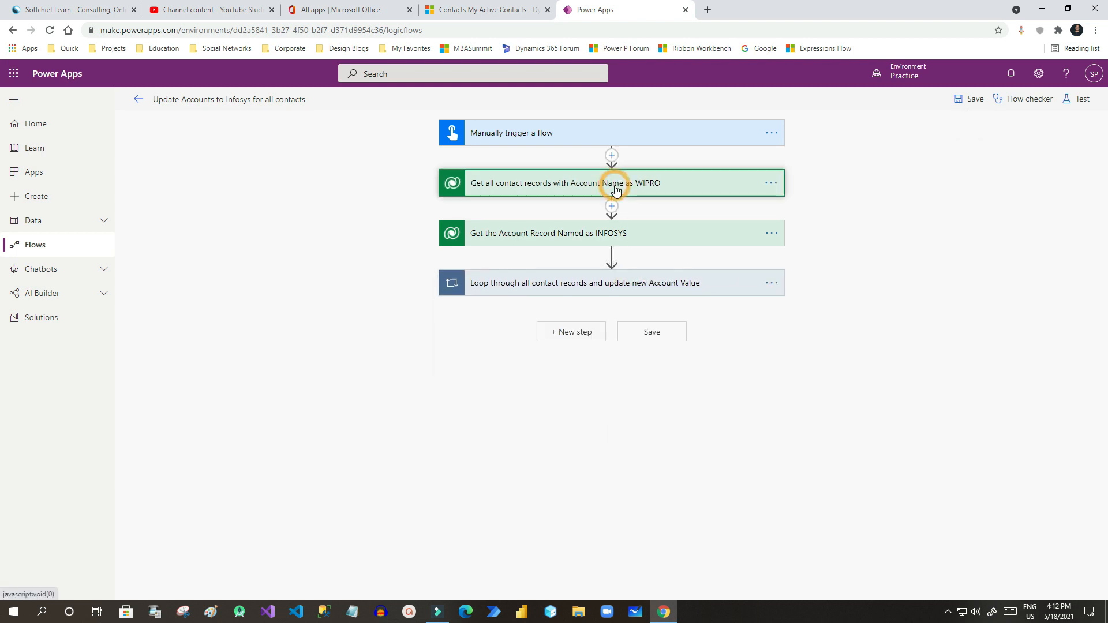
{"action": "double_click", "coordinate": [606, 251]}
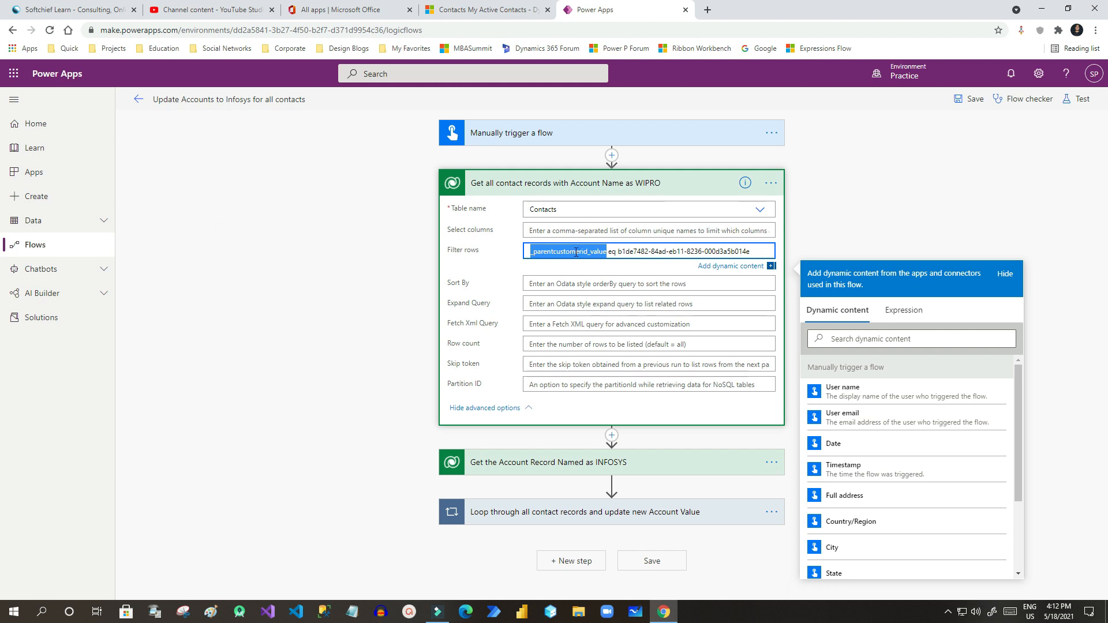
{"action": "left_click", "coordinate": [576, 252]}
{"action": "left_click_drag", "start_coordinate": [607, 252], "coordinate": [531, 253]}
{"action": "left_click", "coordinate": [617, 252]}
{"action": "left_click_drag", "start_coordinate": [618, 253], "coordinate": [755, 250]}
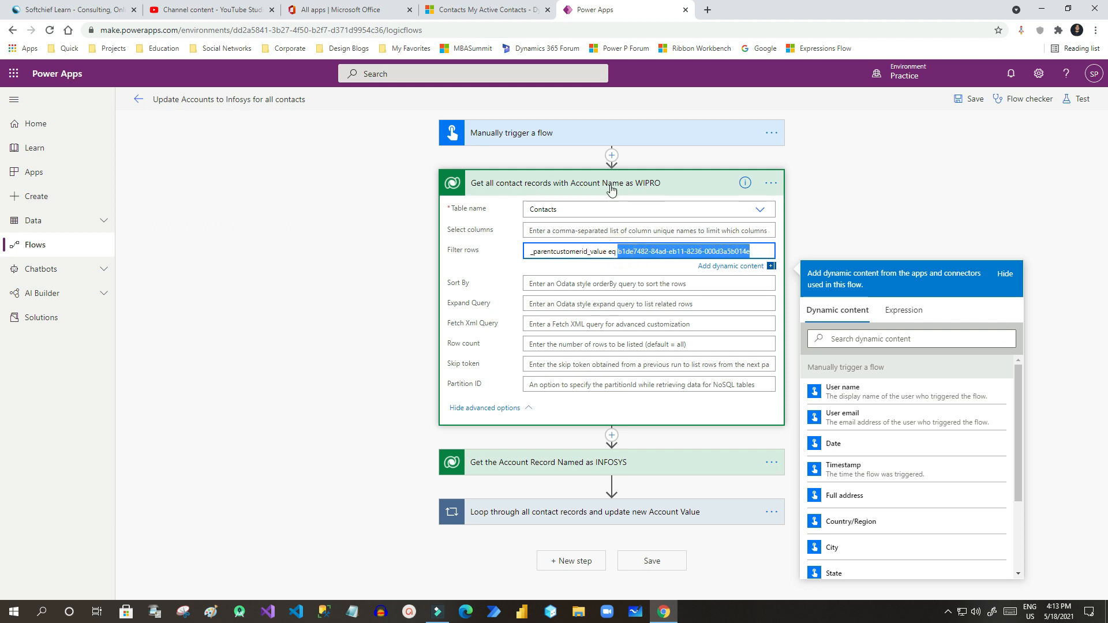
{"action": "left_click", "coordinate": [611, 190]}
Step: Expand the loop's contact update action, review its Company Name (Accounts) value, and collapse both the action and the loop
{"action": "left_click", "coordinate": [578, 279]}
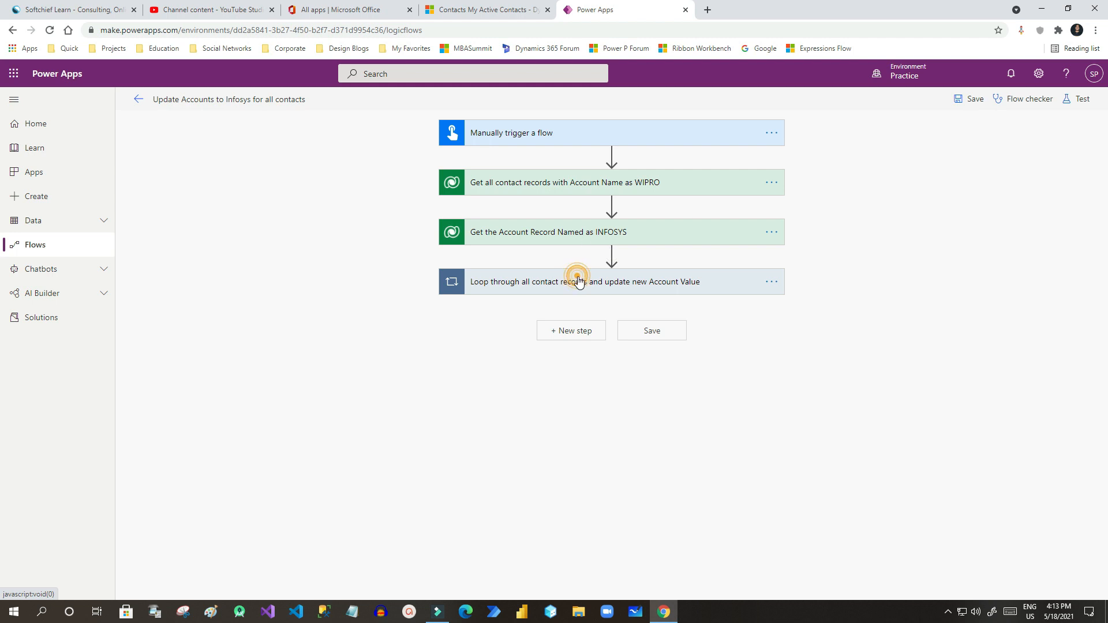
{"action": "left_click", "coordinate": [568, 353]}
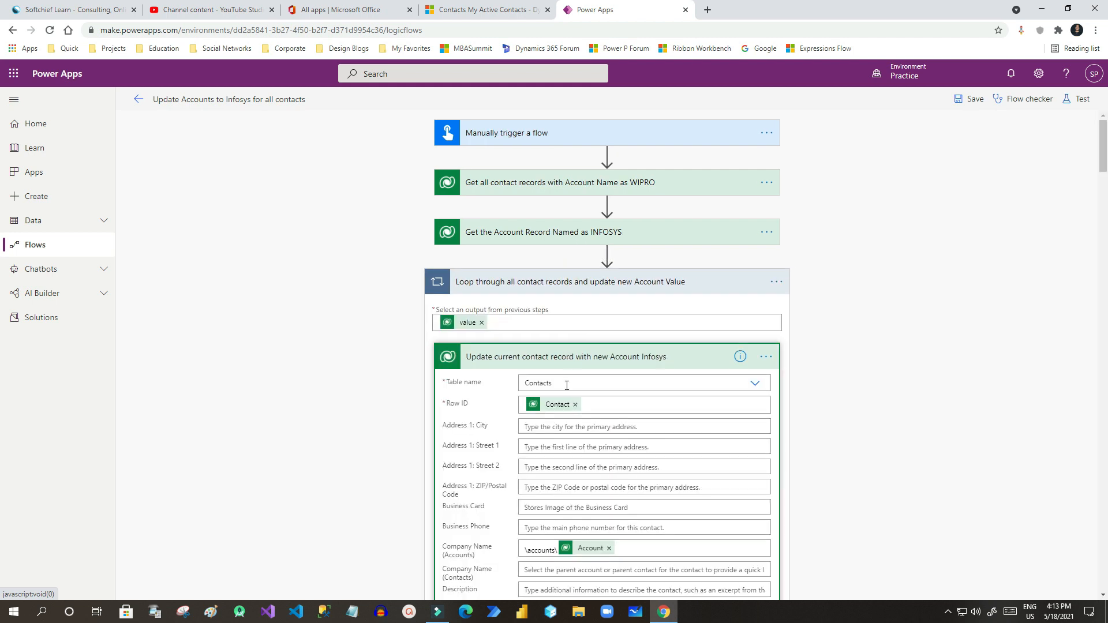
{"action": "scroll", "coordinate": [567, 385], "scroll_direction": "down", "scroll_amount": 3}
{"action": "left_click", "coordinate": [528, 378]}
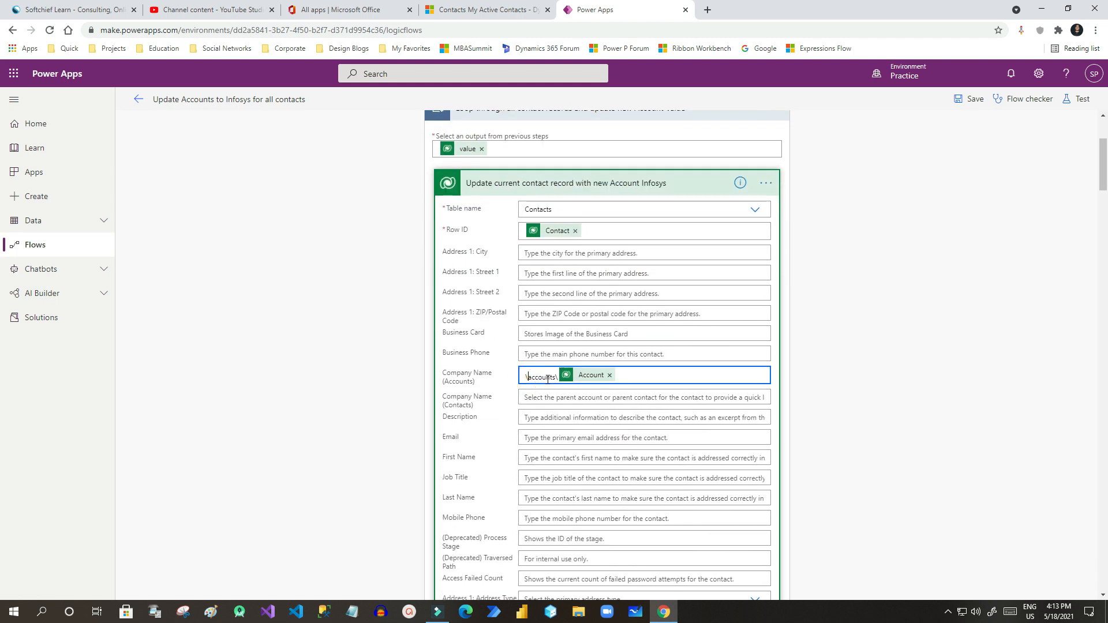
{"action": "left_click_drag", "start_coordinate": [556, 377], "coordinate": [535, 376]}
{"action": "left_click", "coordinate": [529, 375]}
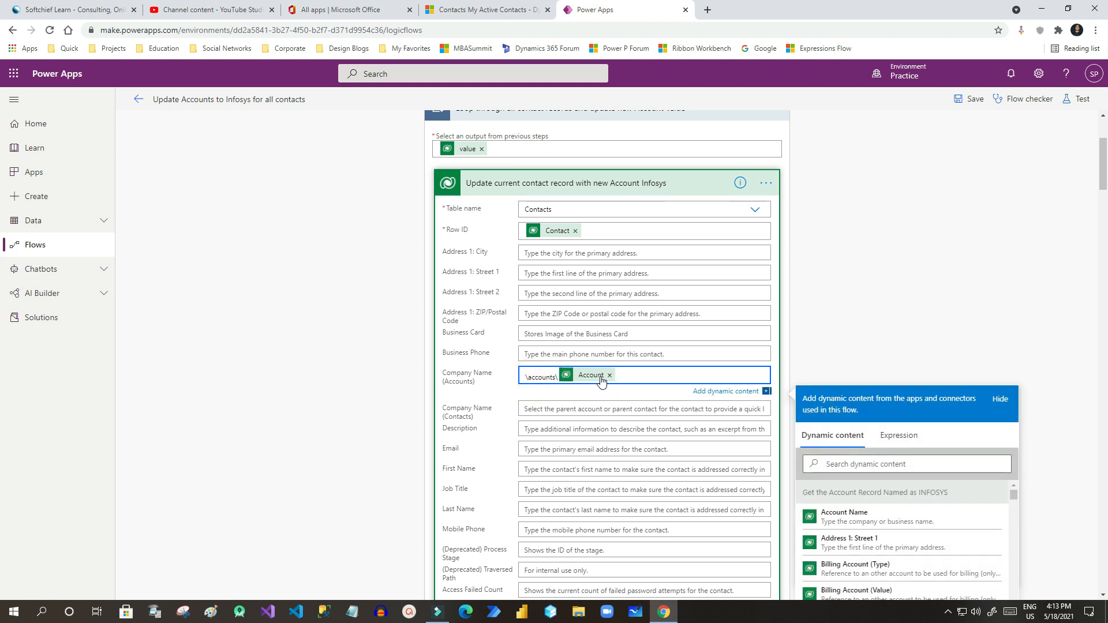
{"action": "left_click", "coordinate": [594, 183]}
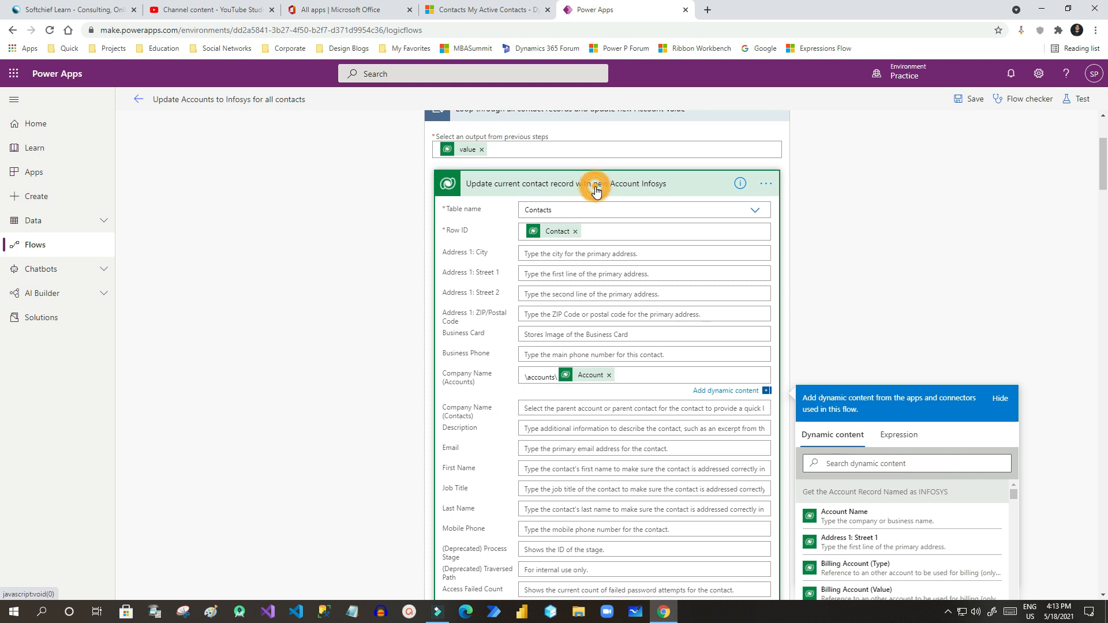
{"action": "left_click", "coordinate": [599, 282]}
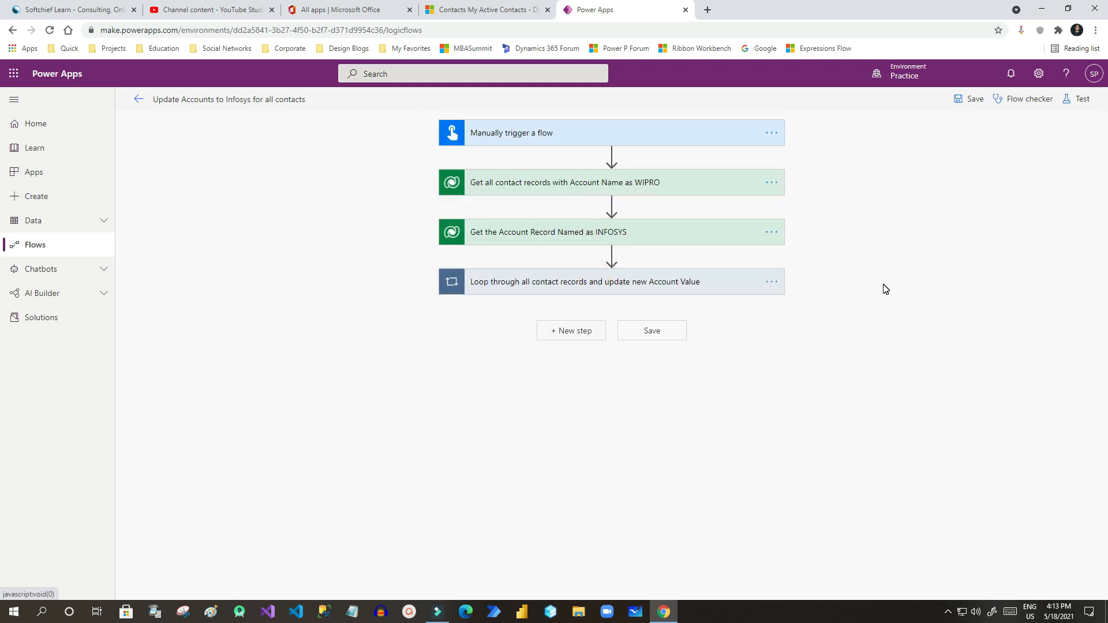